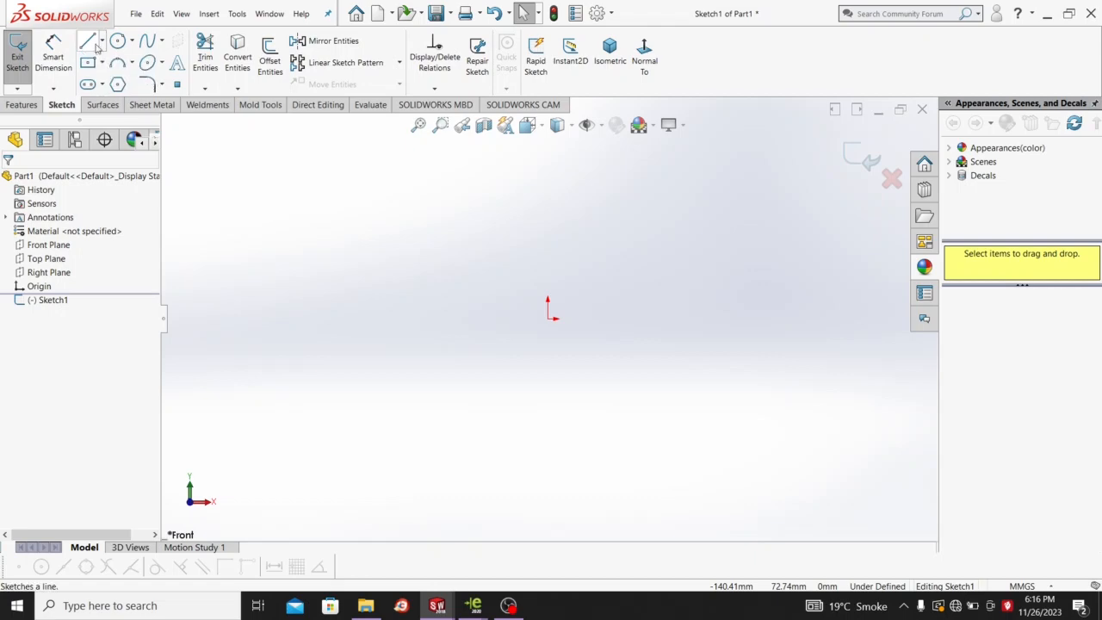
Draw two connected lines from the origin: a vertical line down, then a short horizontal line right.
click(89, 43)
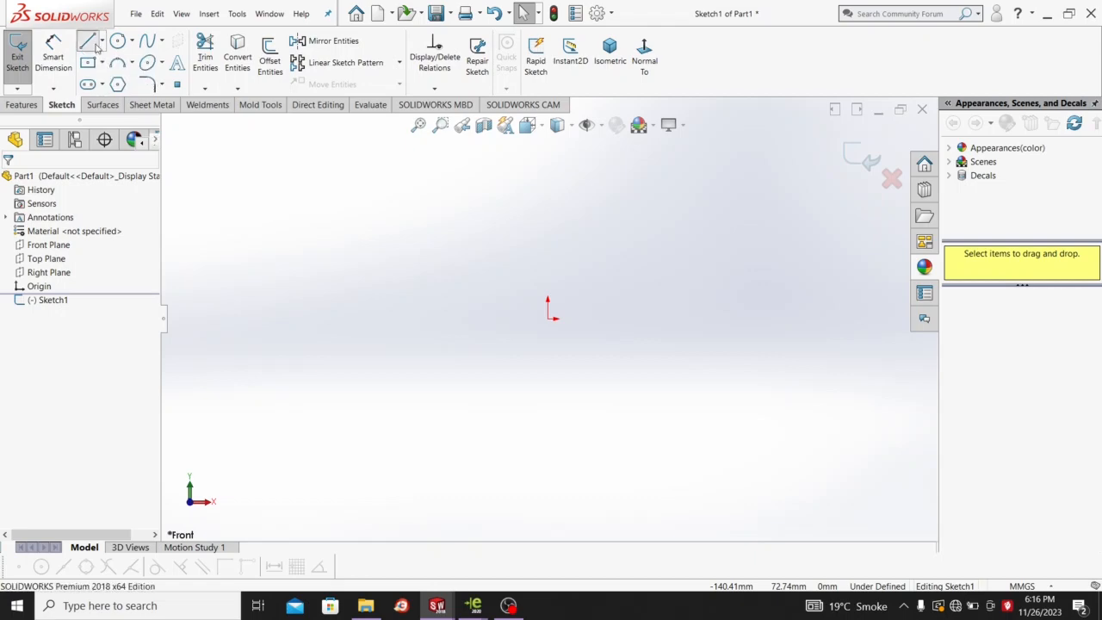
click(548, 318)
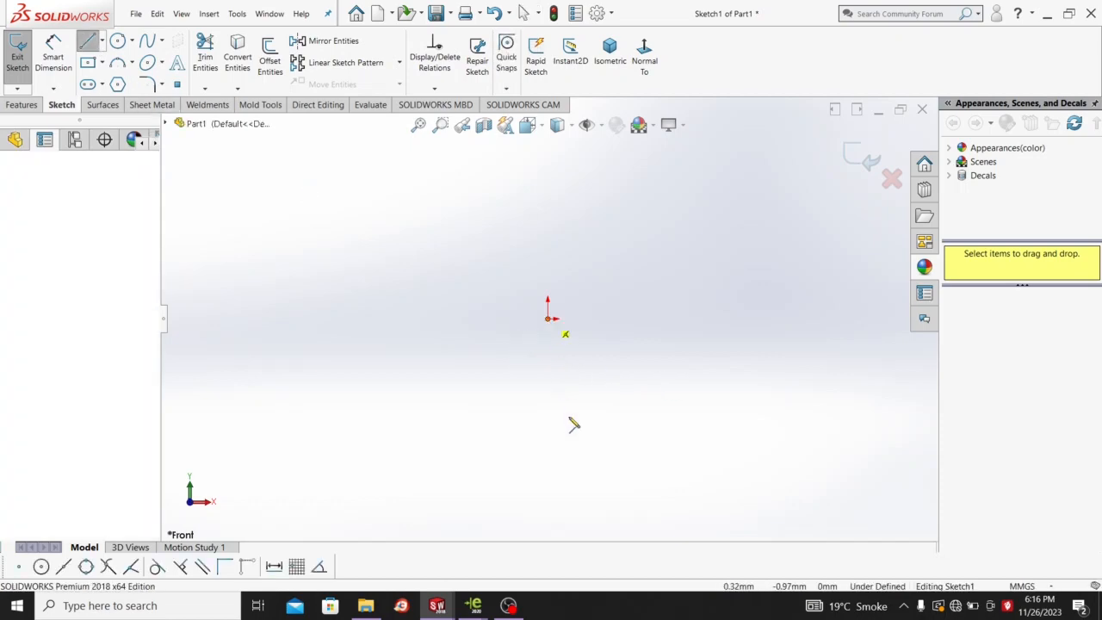
click(550, 494)
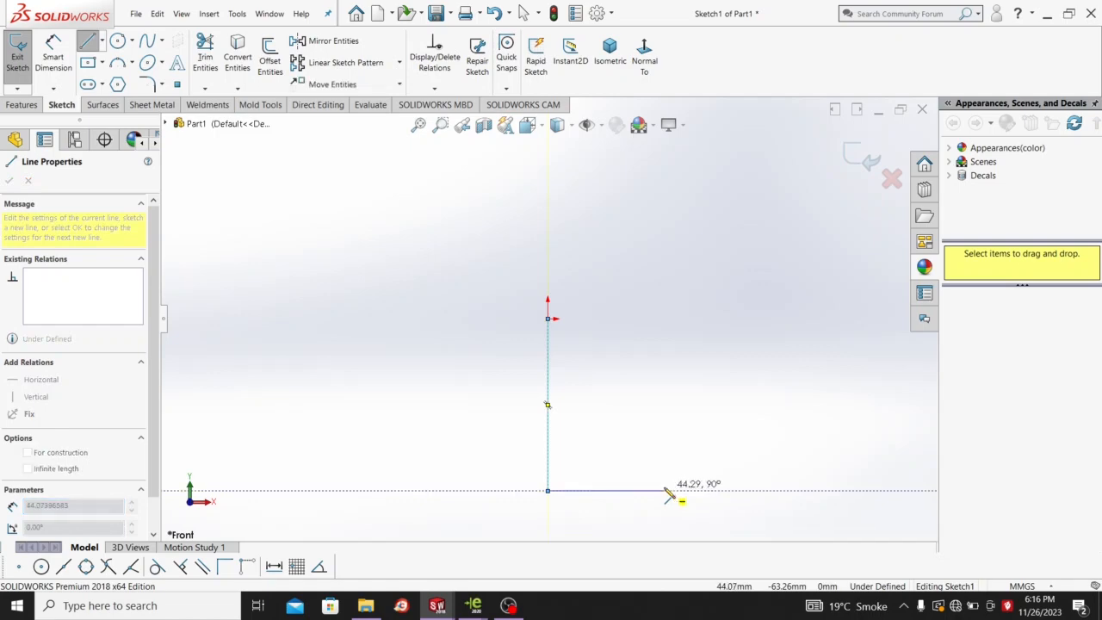
click(636, 491)
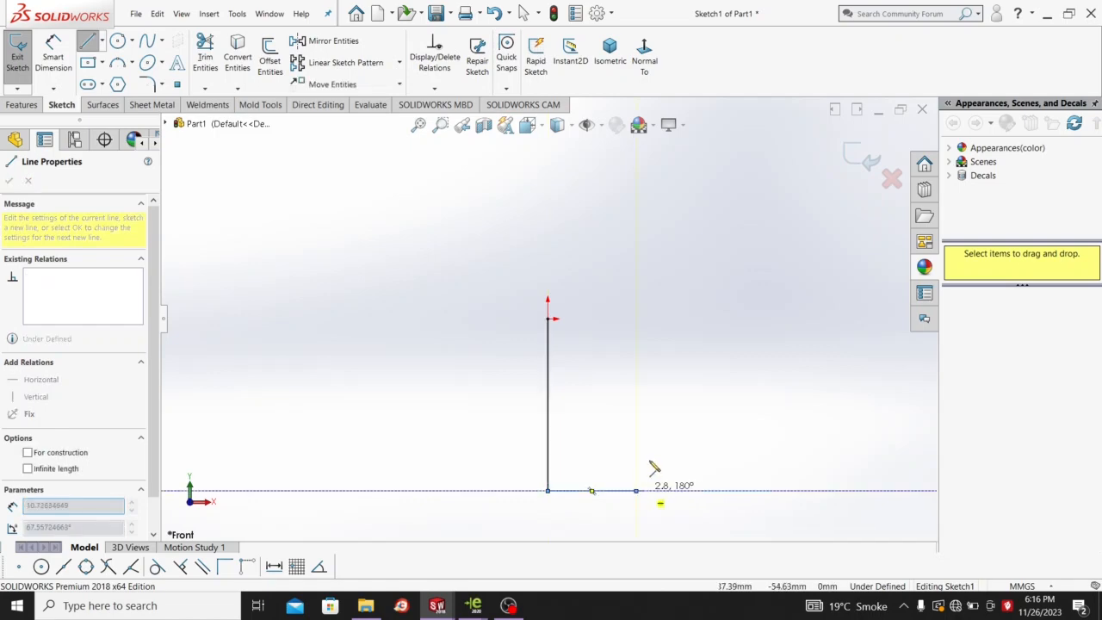
right_click(667, 428)
click(680, 429)
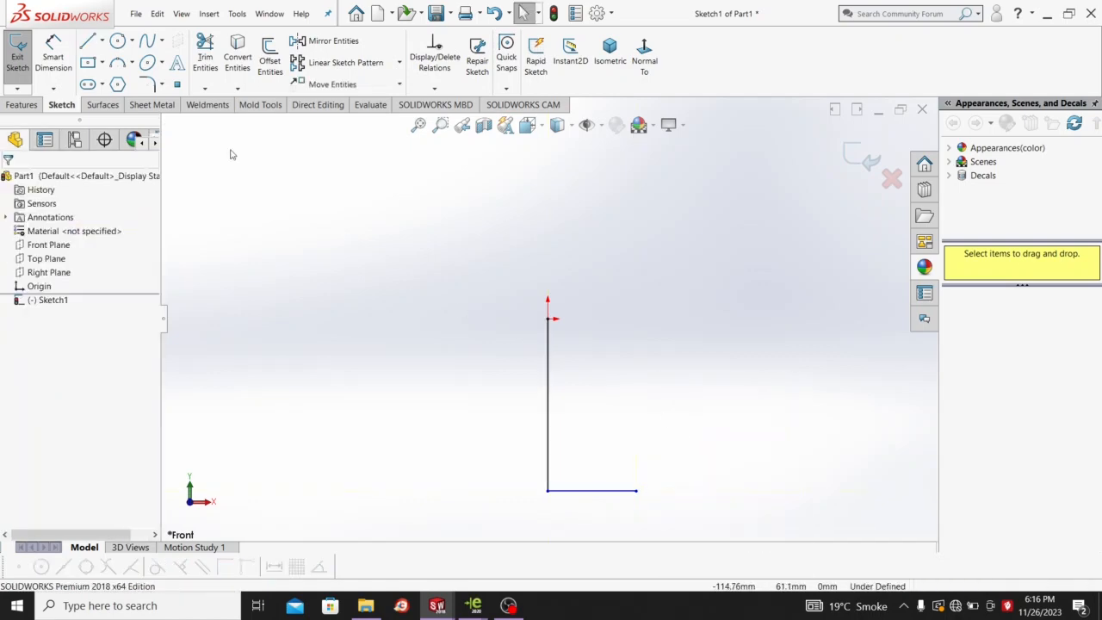
click(57, 55)
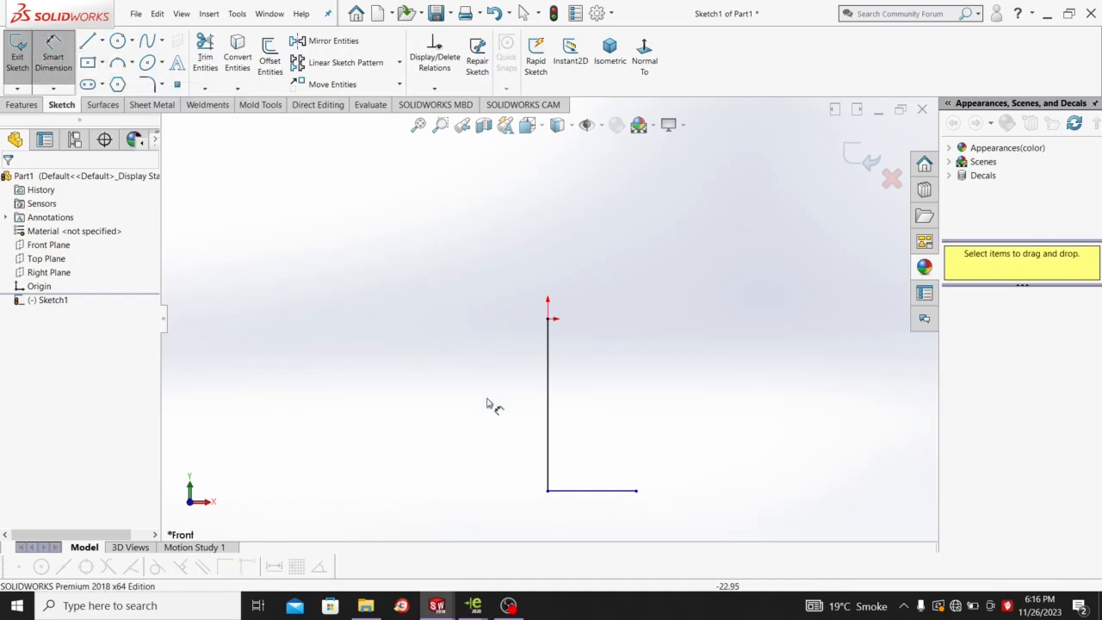
Dimension the vertical line at 239 mm and the bottom line at 60 mm, then exit the sketch.
click(551, 440)
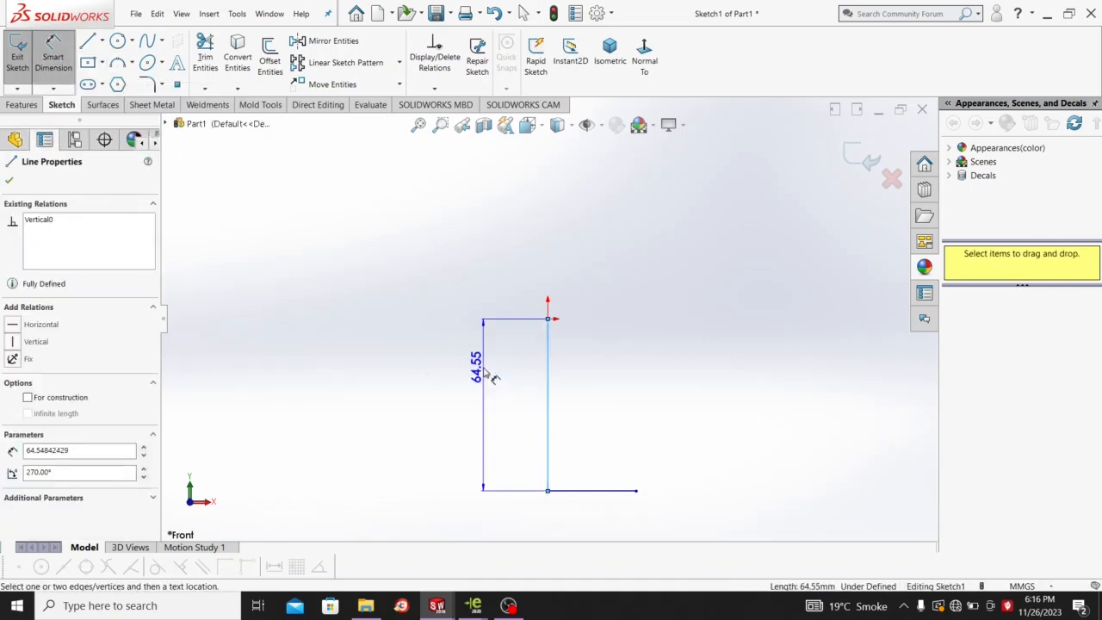
click(487, 376)
text(239)
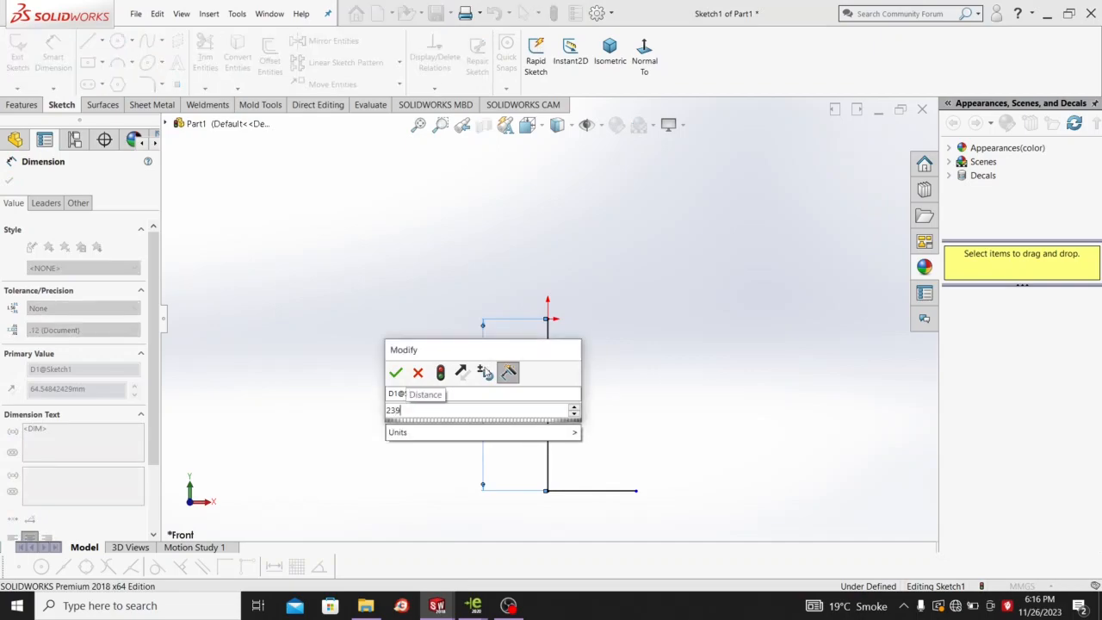
key(Return)
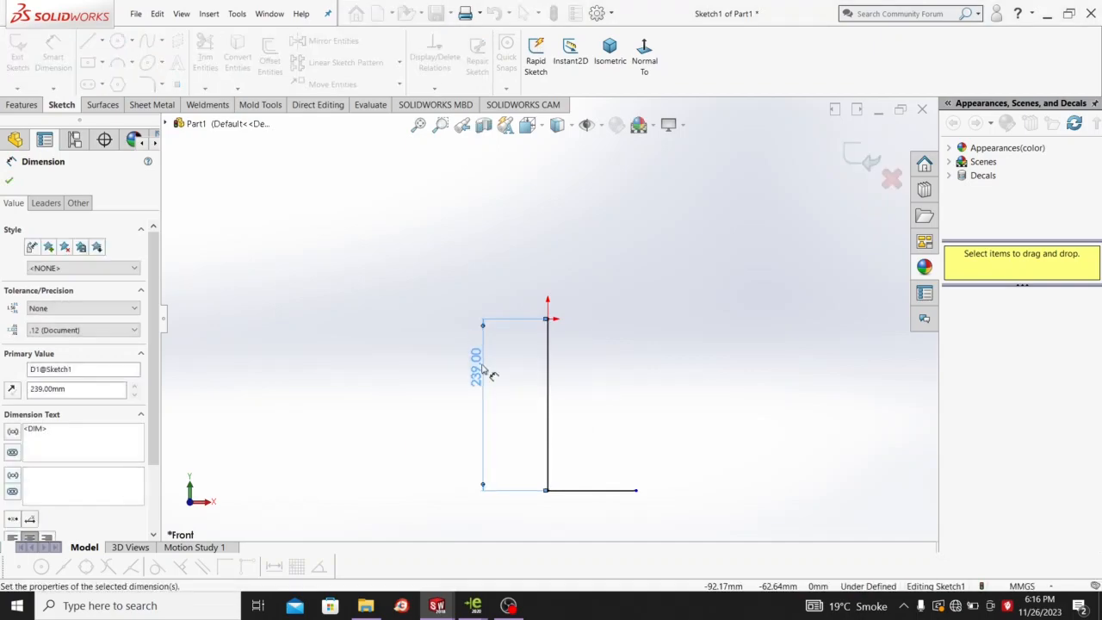
click(629, 492)
click(618, 445)
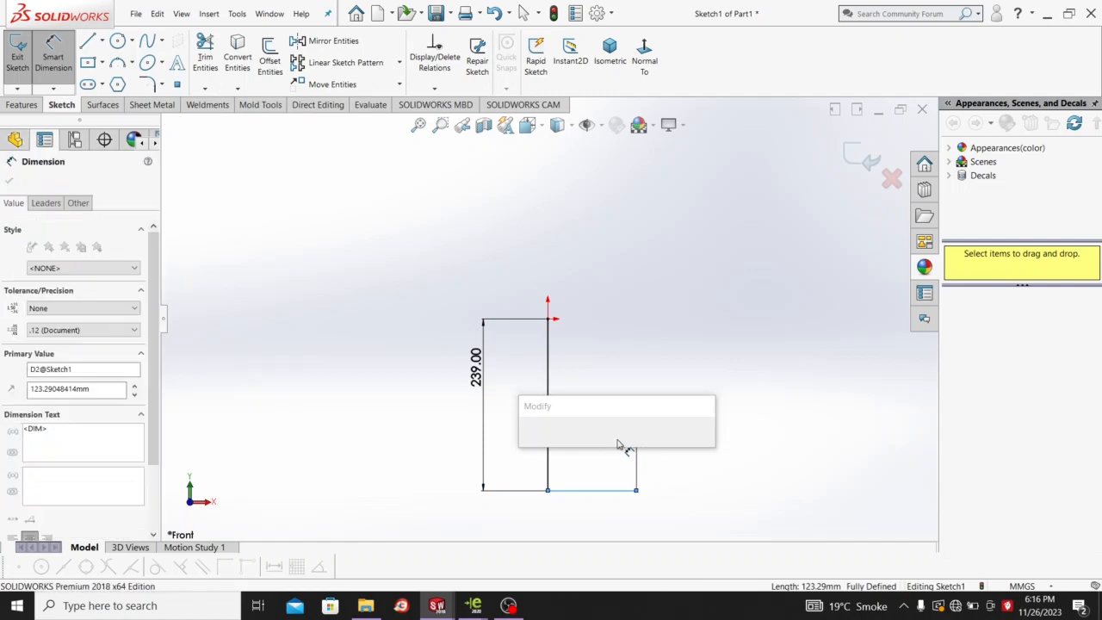
text(60)
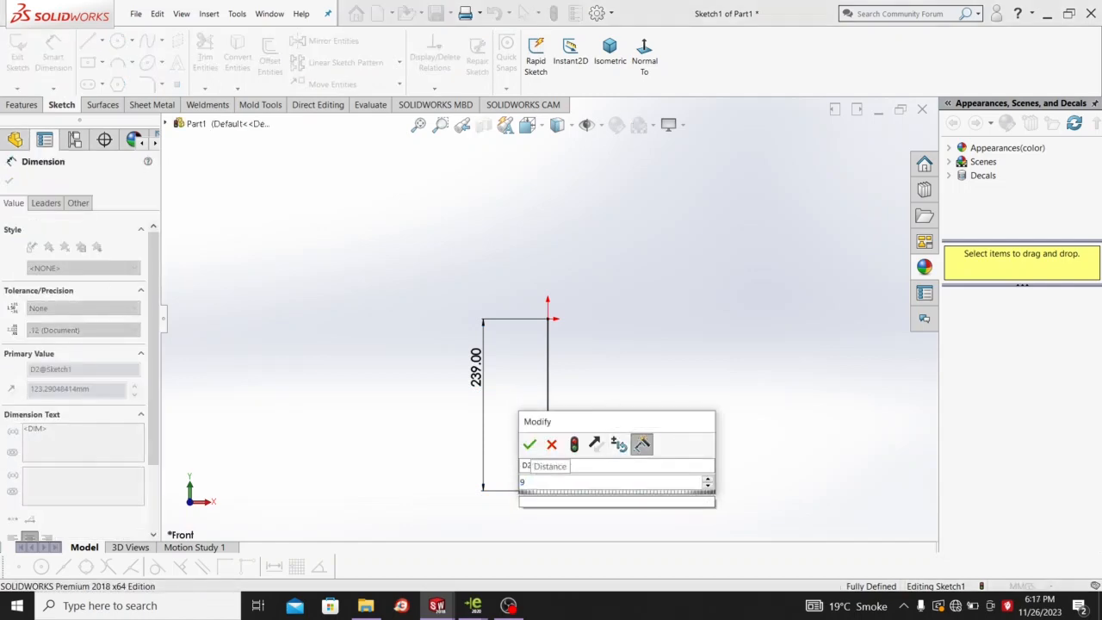
key(Return)
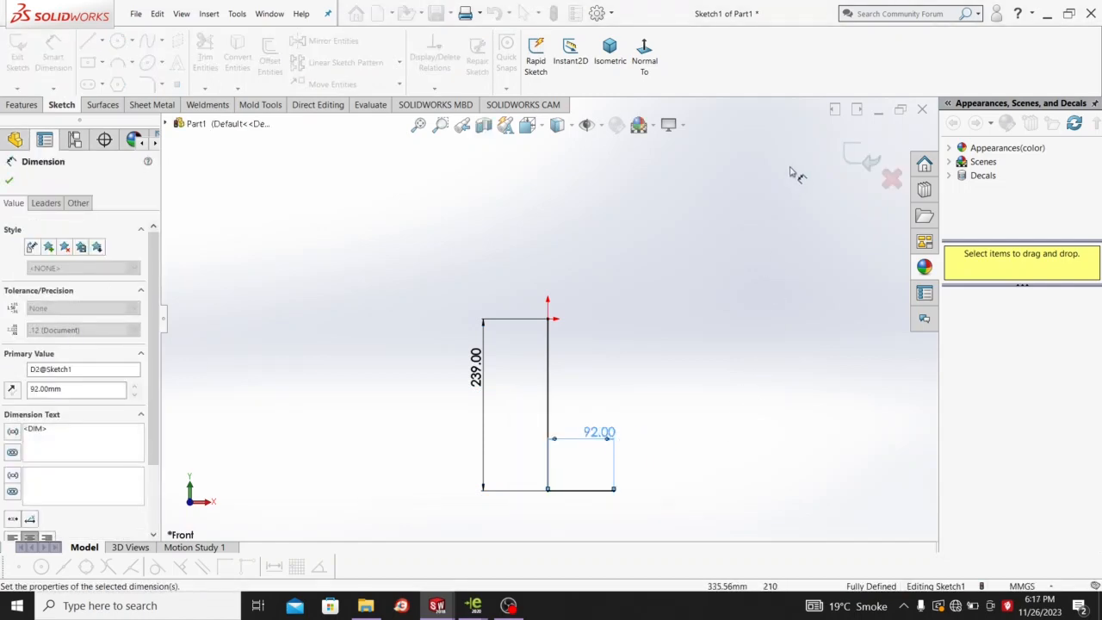
click(870, 165)
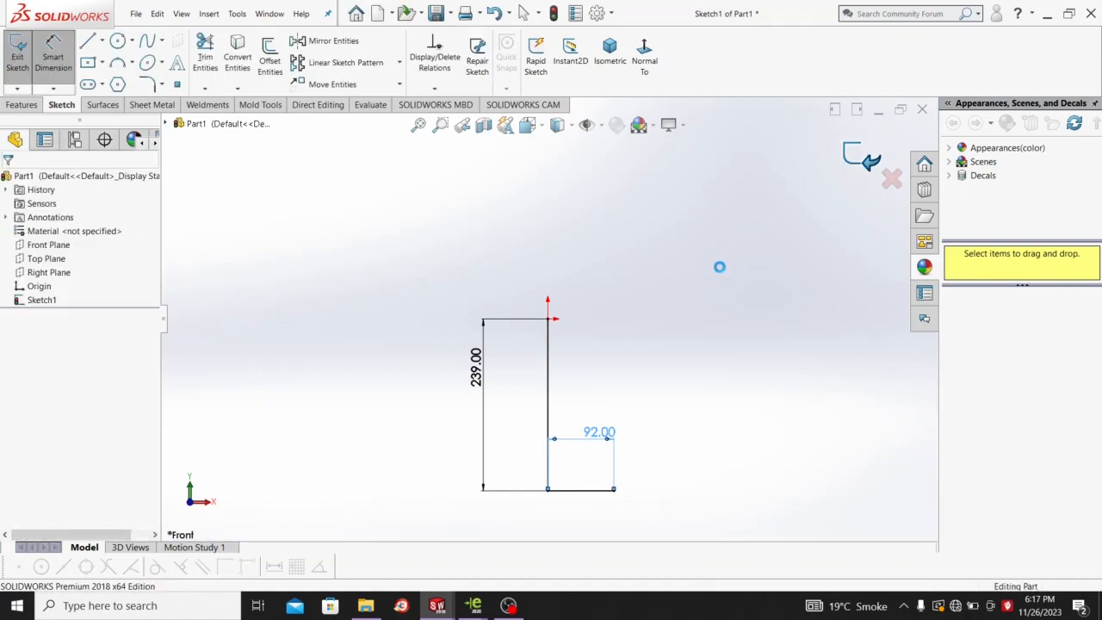
Start an Extruded Boss/Base of the L sketch in isometric view with a Mid Plane end condition.
mouse_move(687, 295)
middle_down()
mouse_move(647, 349)
mouse_move(653, 342)
middle_up()
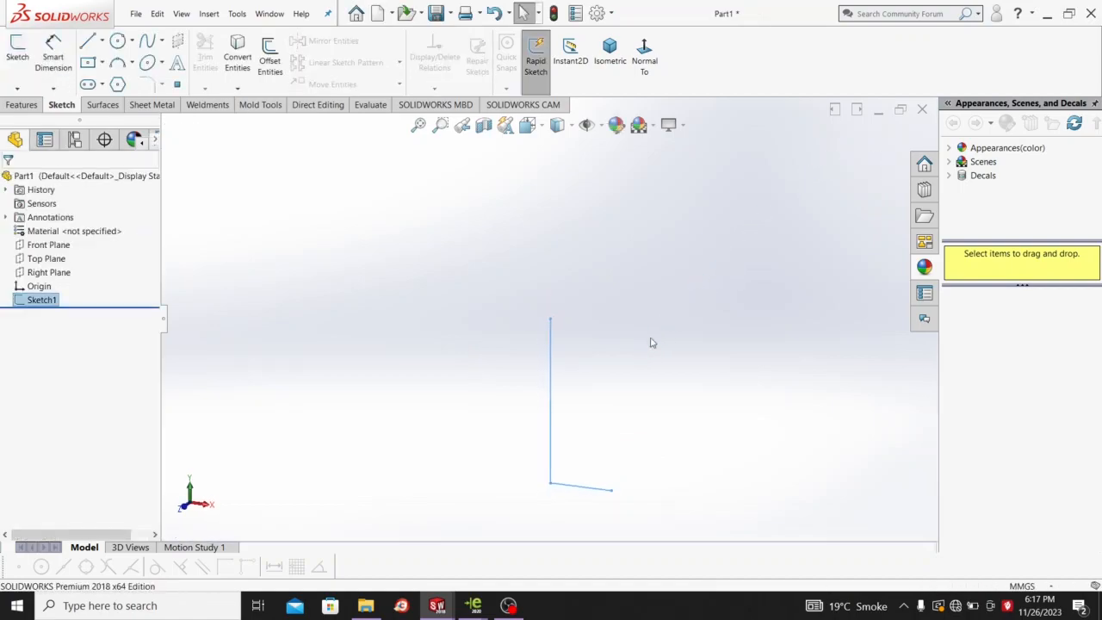
click(610, 47)
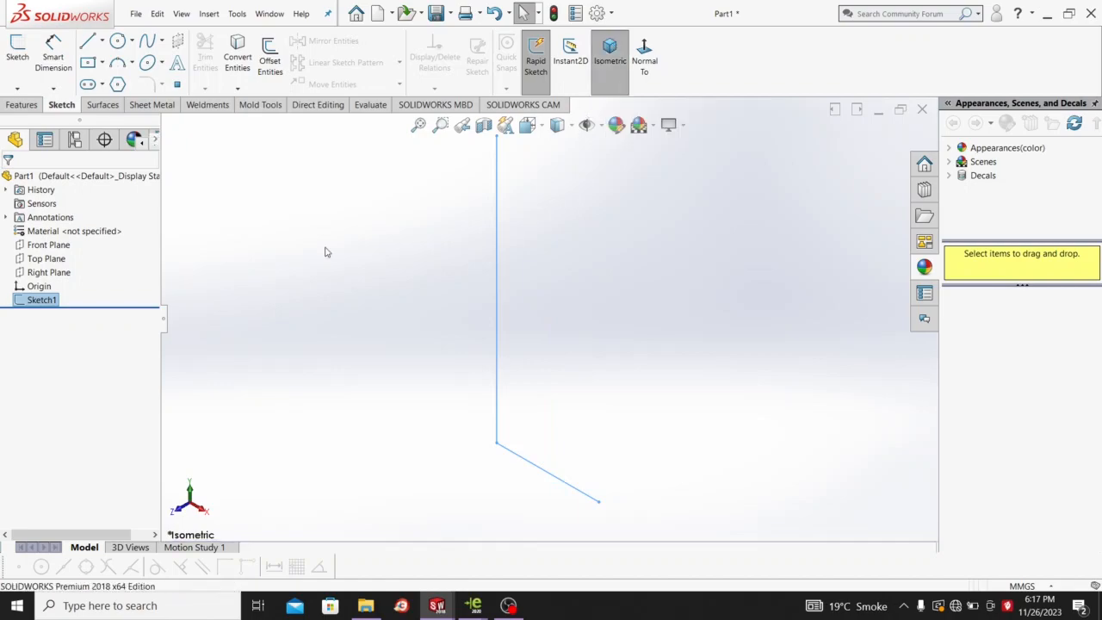
click(17, 105)
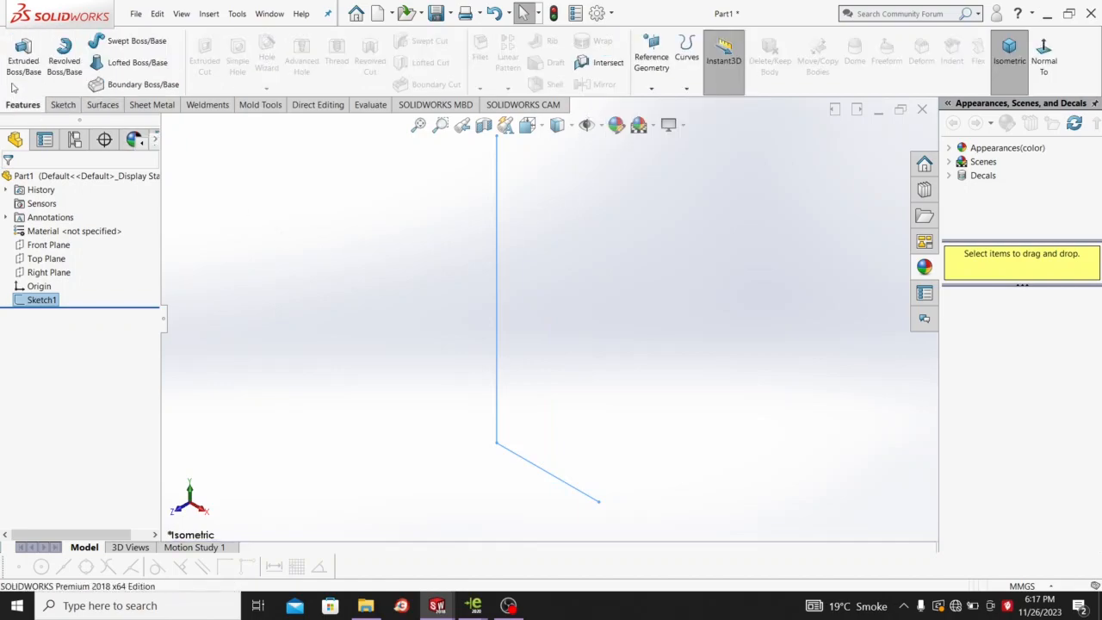
click(19, 66)
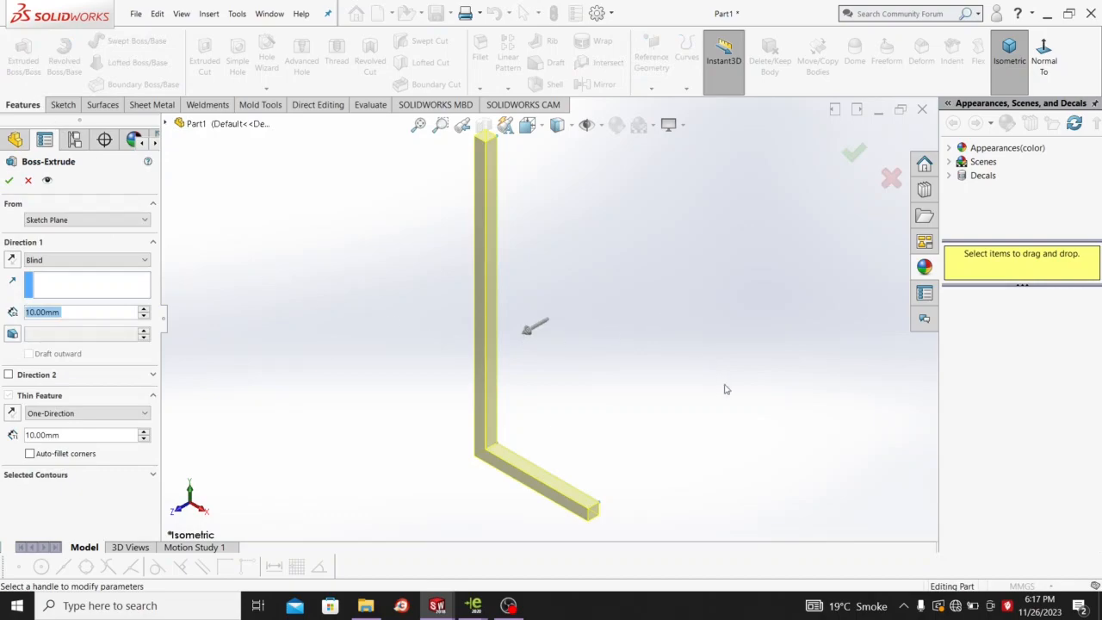
middle_drag(737, 408, 785, 346)
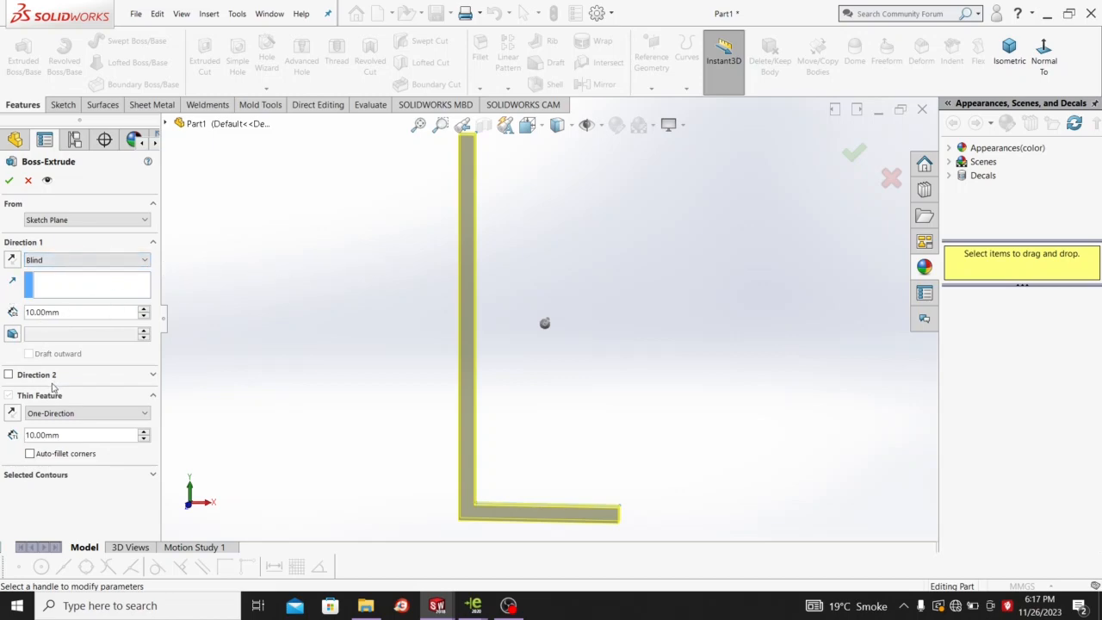
middle_drag(343, 301, 308, 329)
click(56, 259)
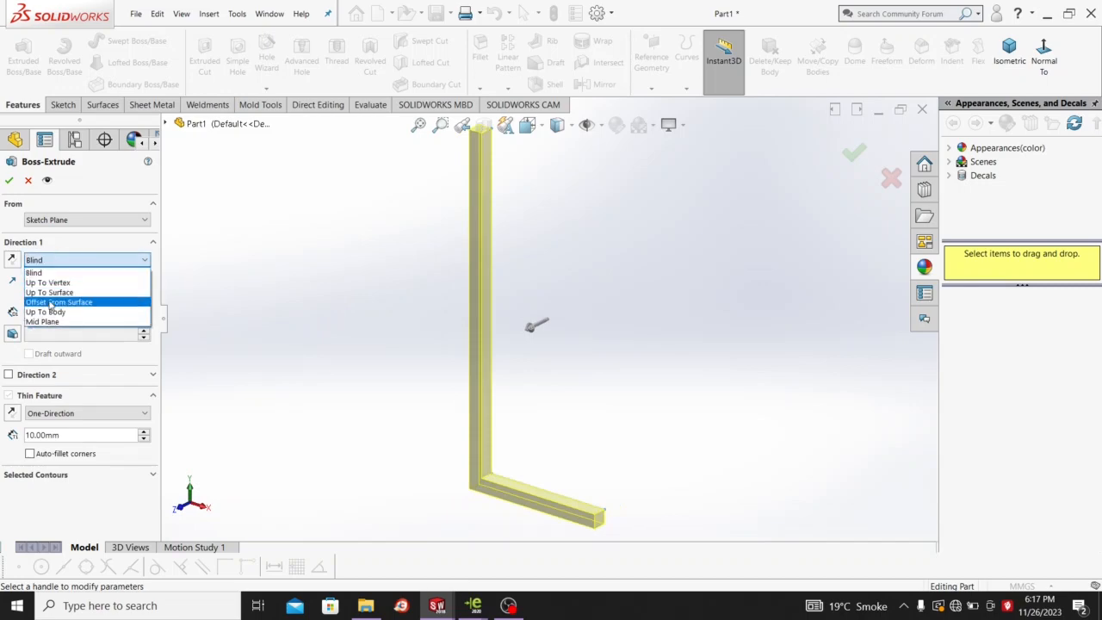
click(50, 322)
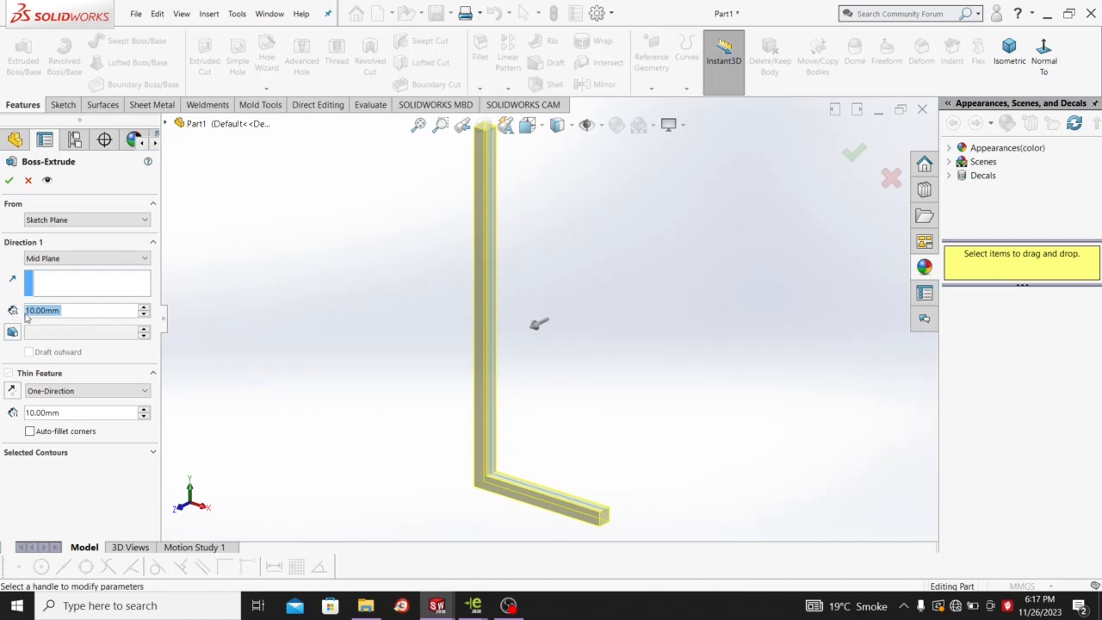
Raise the Mid Plane extrusion depth to 100 mm.
click(144, 308)
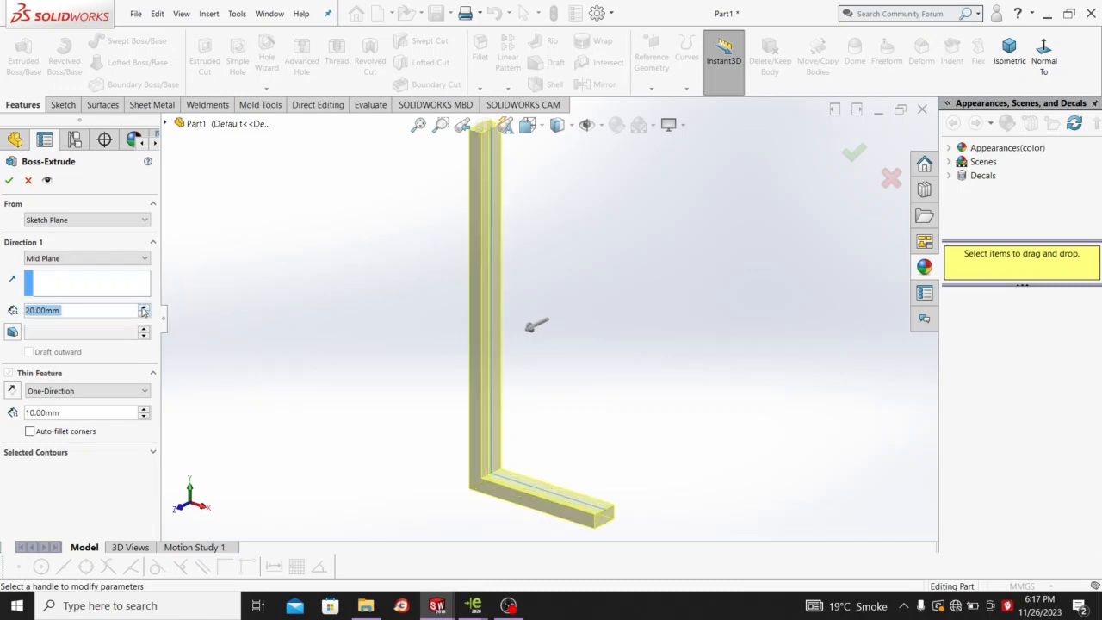
click(143, 309)
click(143, 308)
click(144, 308)
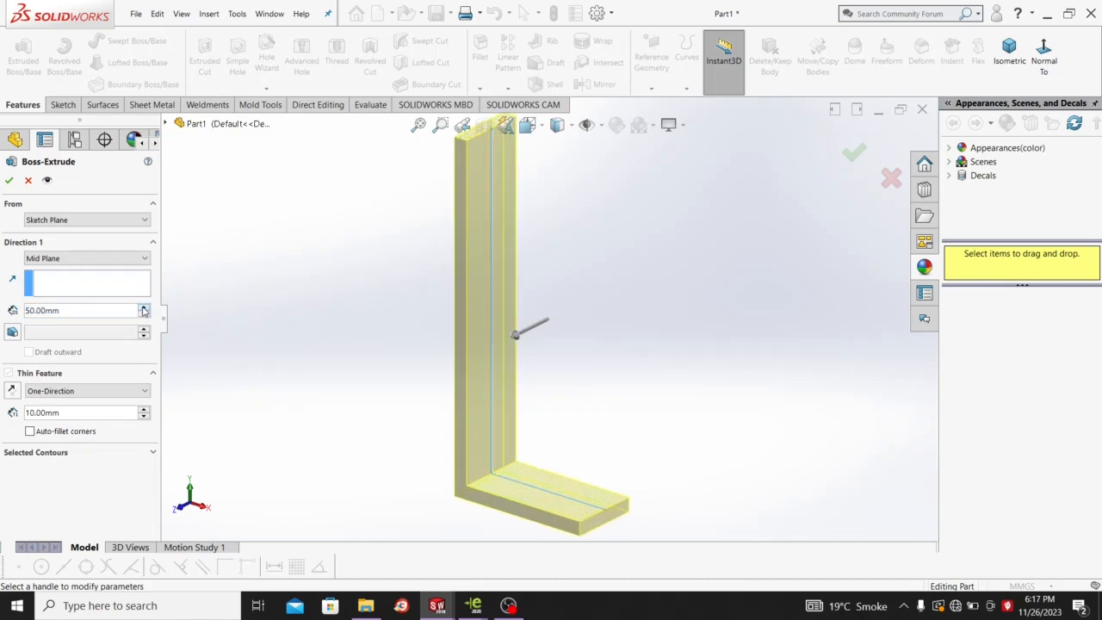
click(144, 308)
click(144, 308)
click(144, 308)
click(144, 308)
click(144, 308)
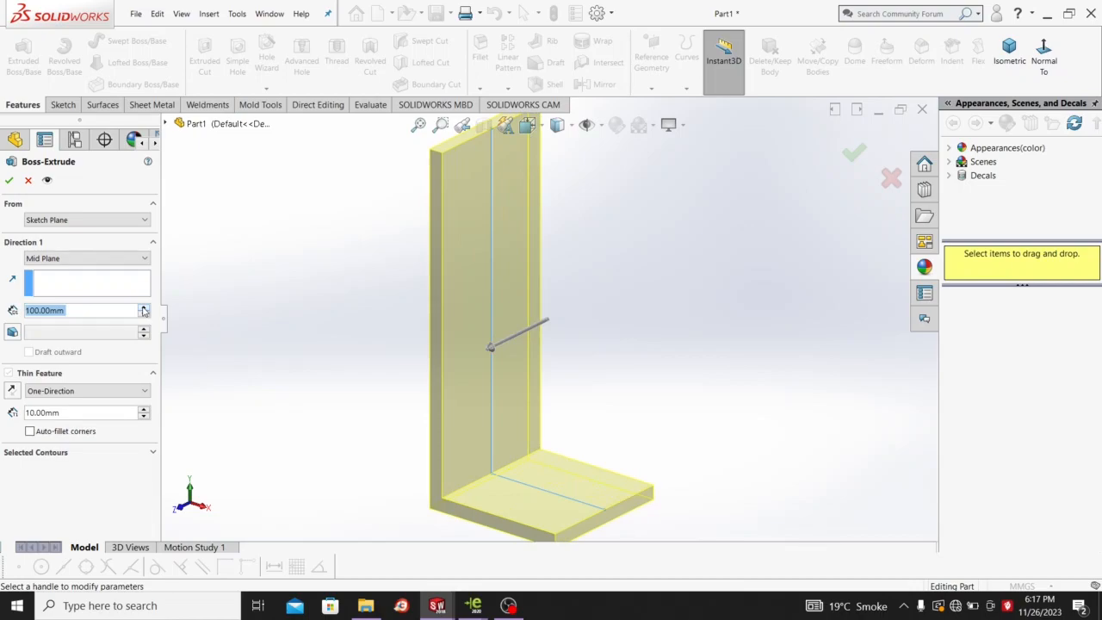
scroll(511, 298, up, 2)
scroll(486, 282, down, 2)
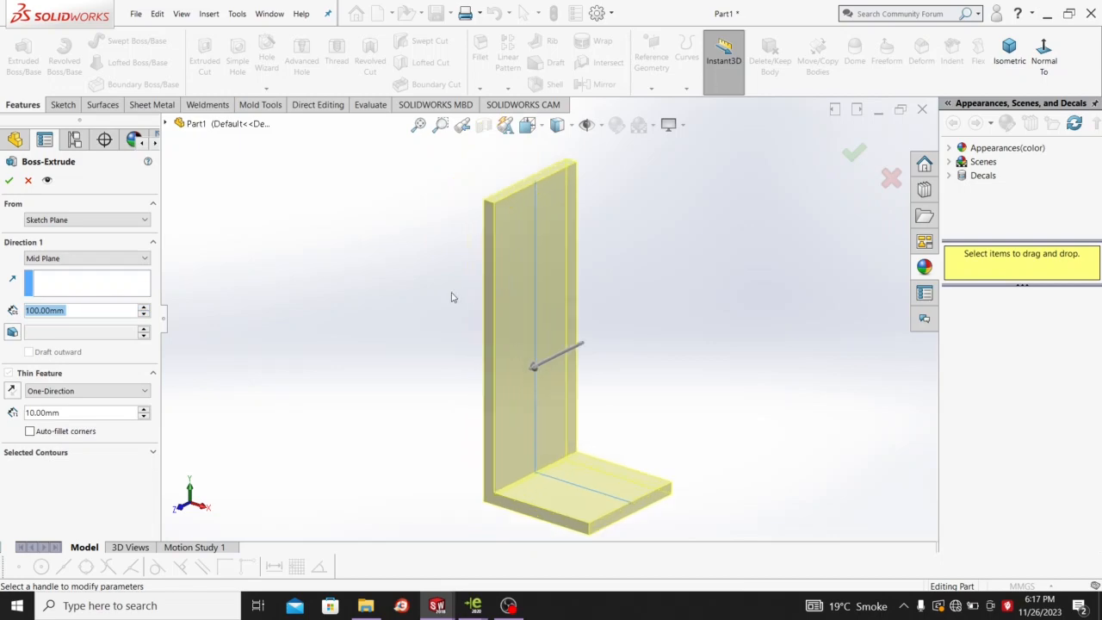
Check the 10 mm thin wall direction, flipping it and back, then confirm the extrusion.
middle_drag(450, 296, 492, 278)
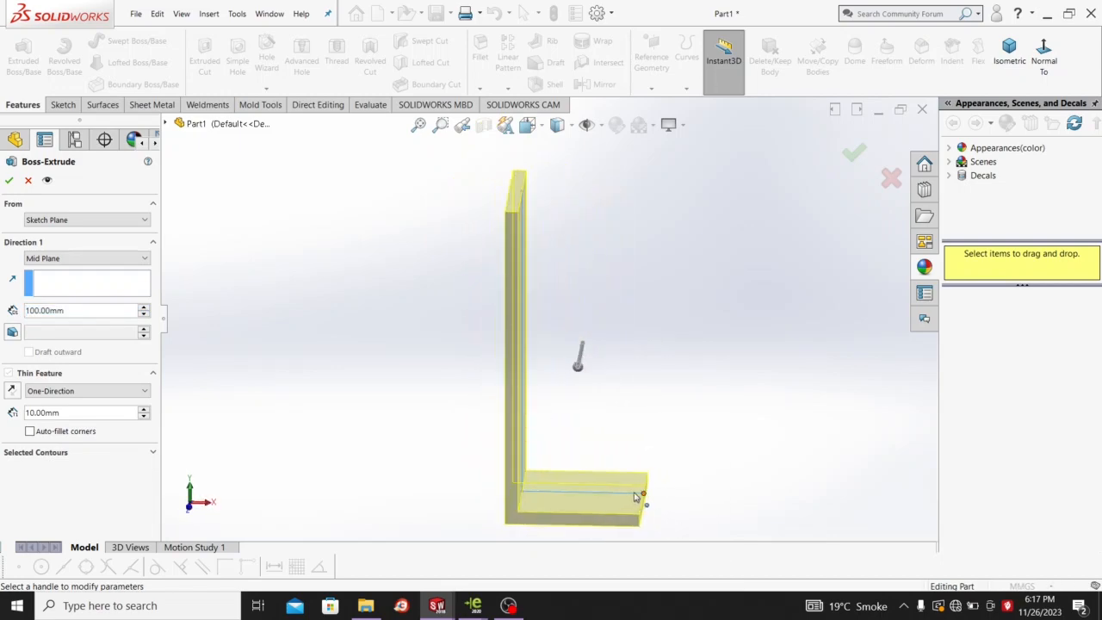
click(642, 498)
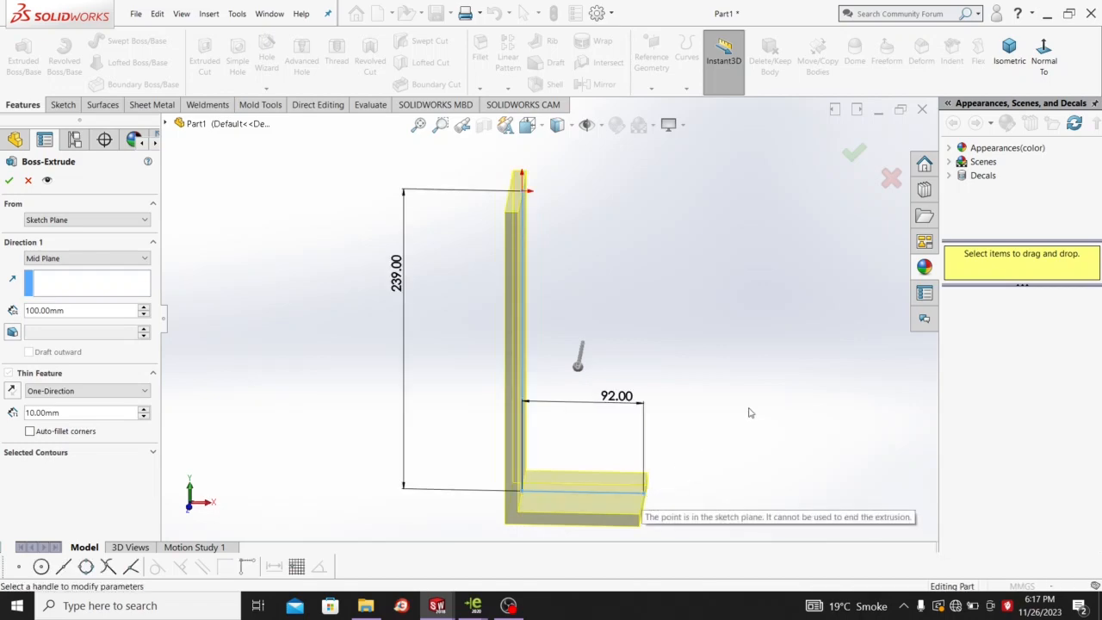
middle_drag(767, 374, 754, 395)
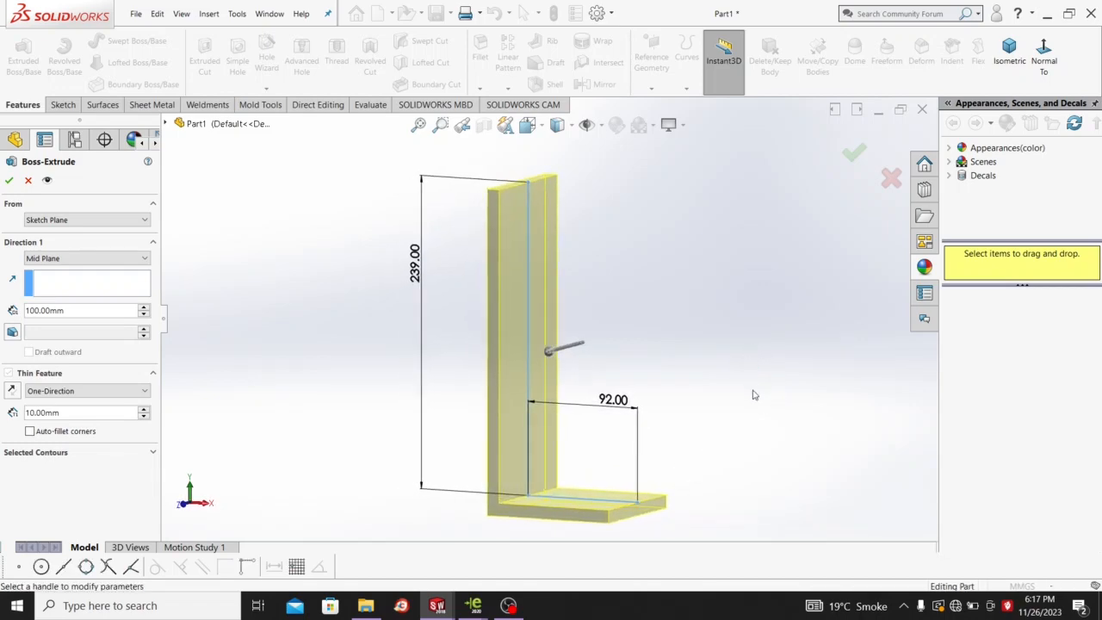
scroll(593, 397, up, 1)
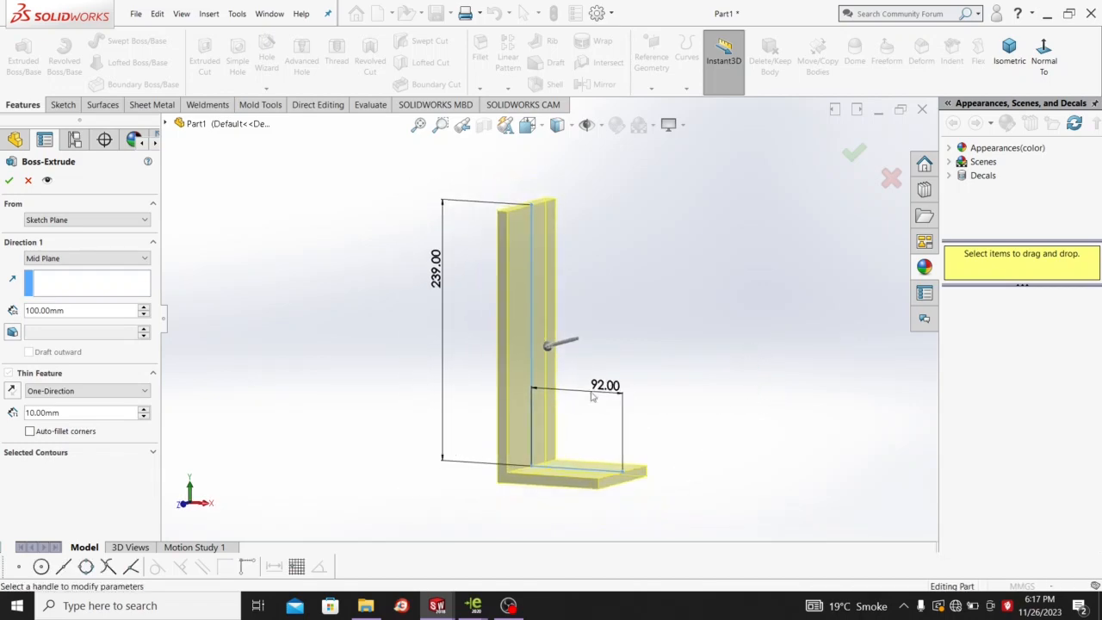
click(12, 391)
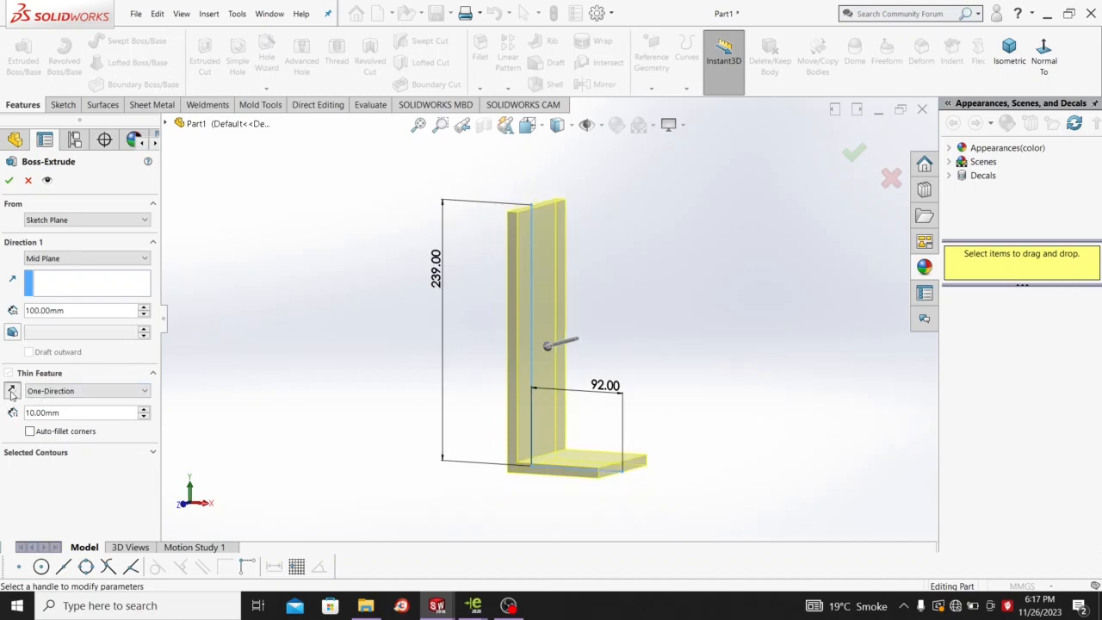
click(12, 391)
middle_drag(797, 413, 765, 453)
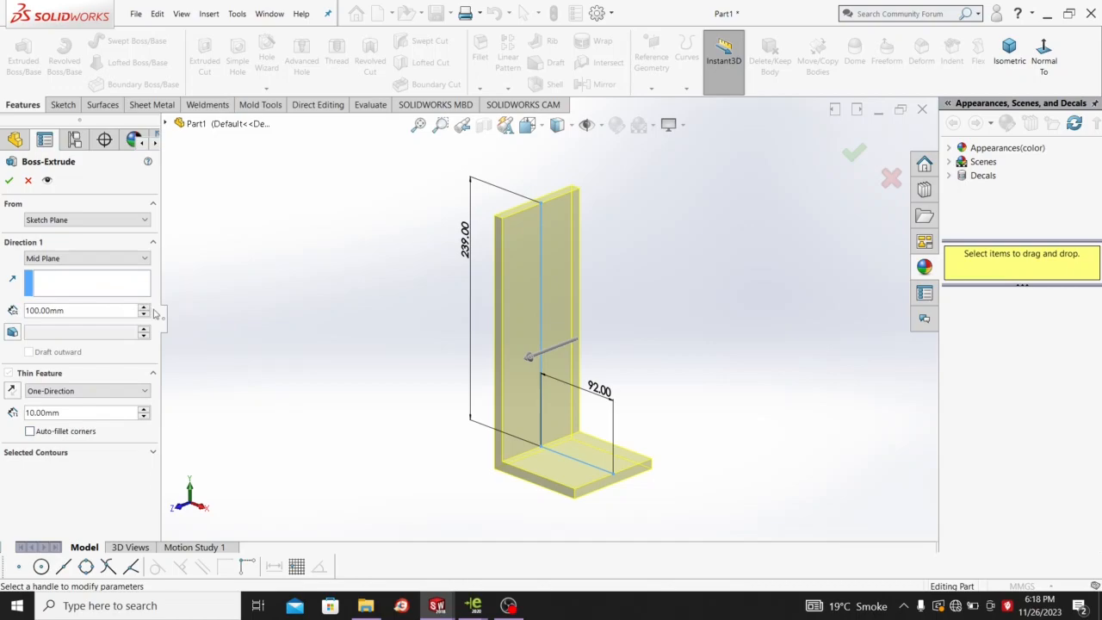
click(8, 182)
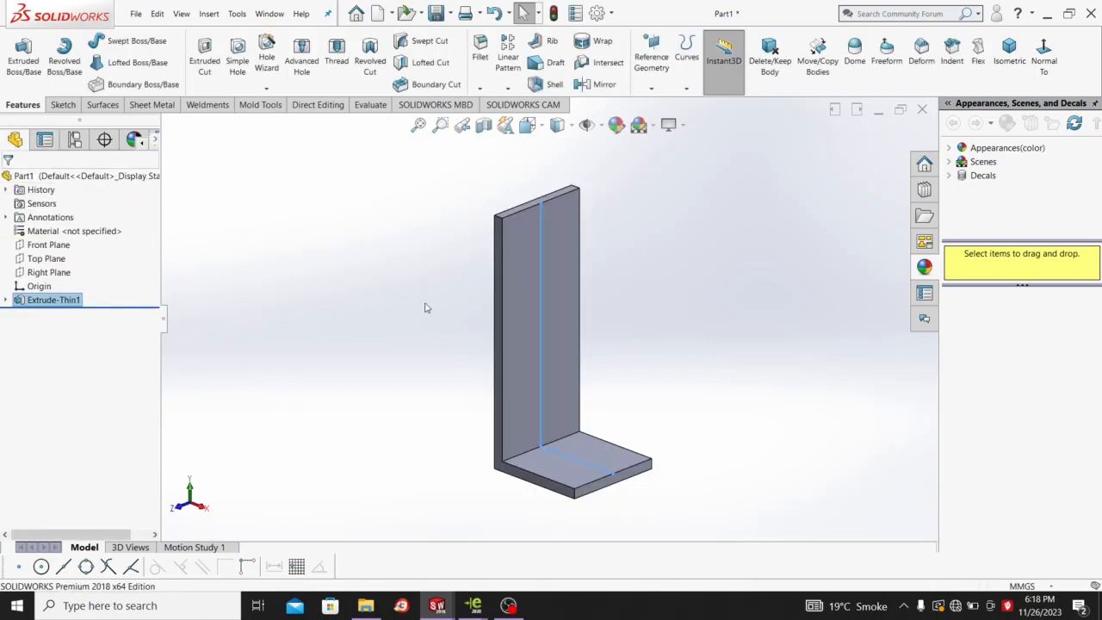
Create a 10 mm thick gusset with 235 mm and 85 mm legs in the inside corner.
click(727, 373)
scroll(599, 369, down, 2)
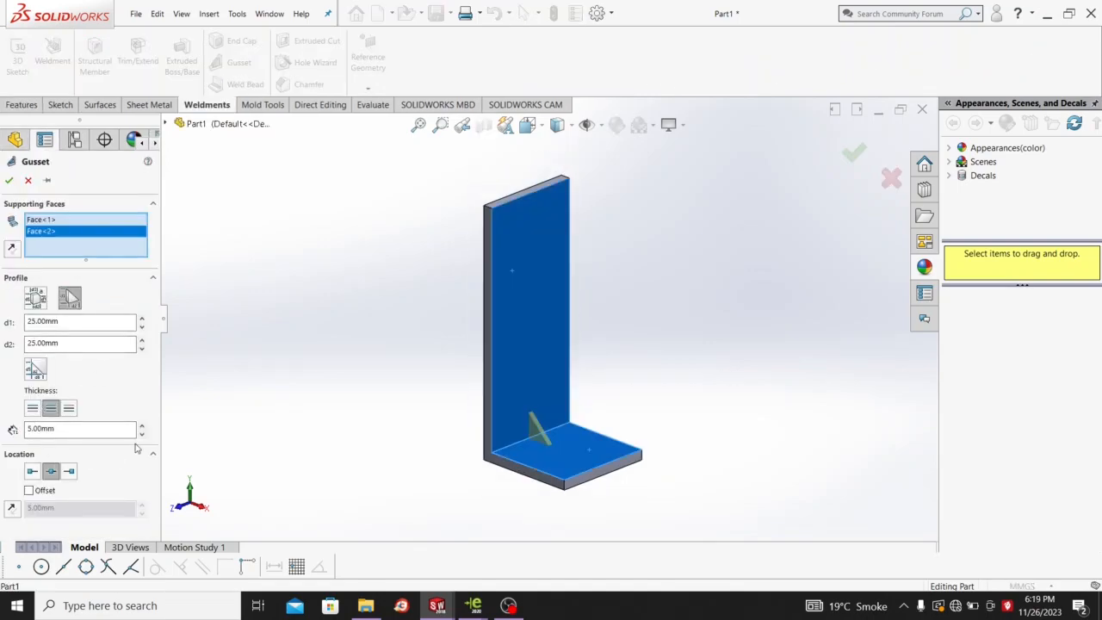
click(142, 431)
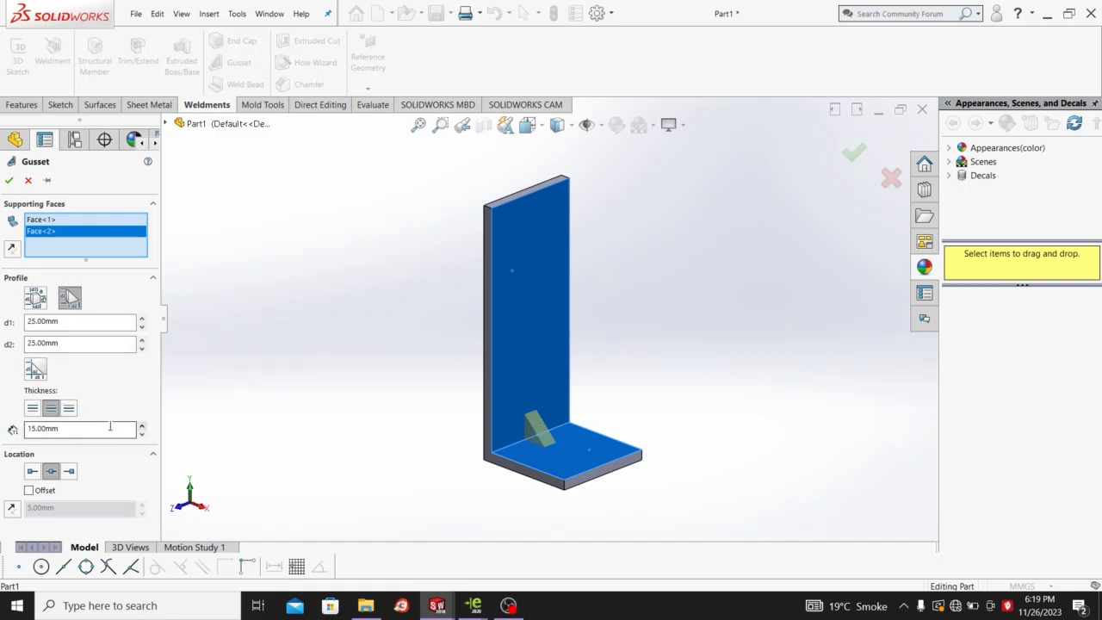
drag(109, 428, 2, 422)
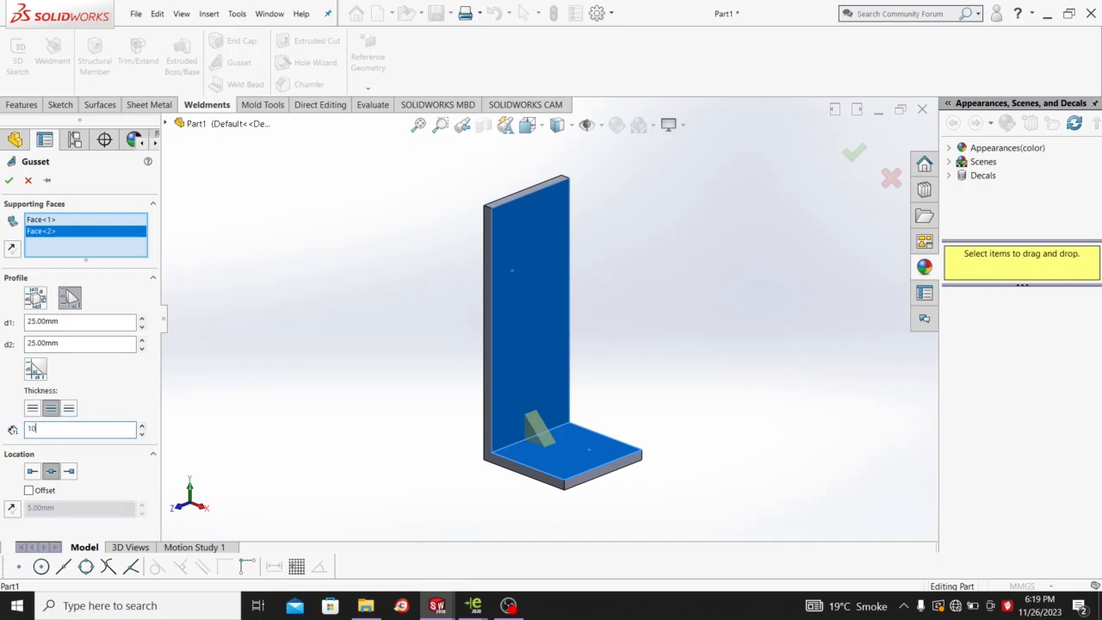
text(10)
key(Return)
click(142, 318)
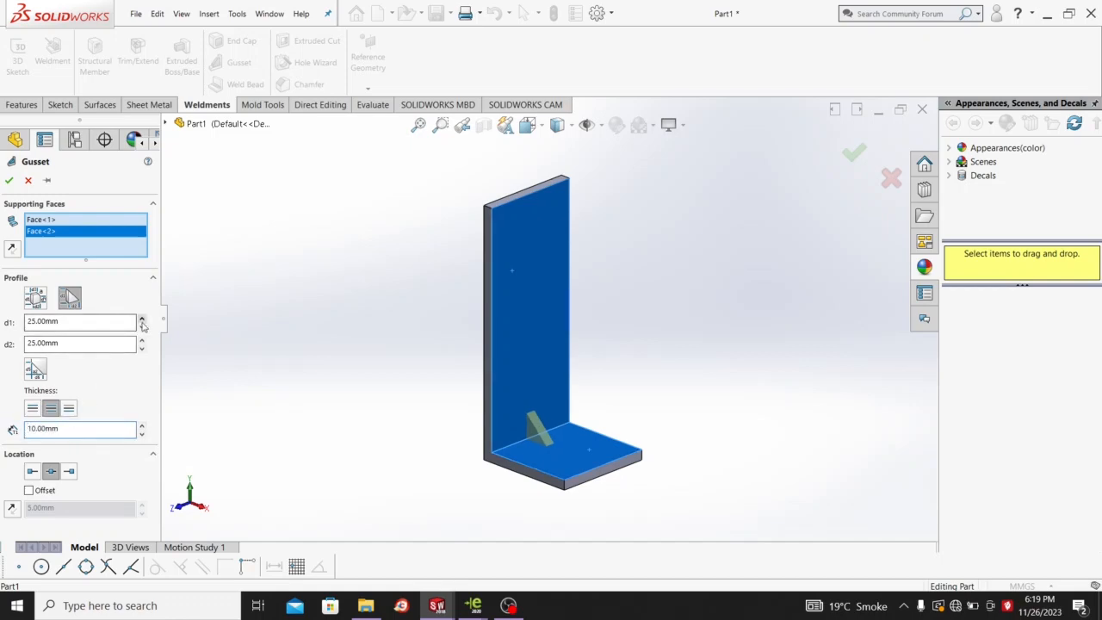
drag(142, 321, 142, 325)
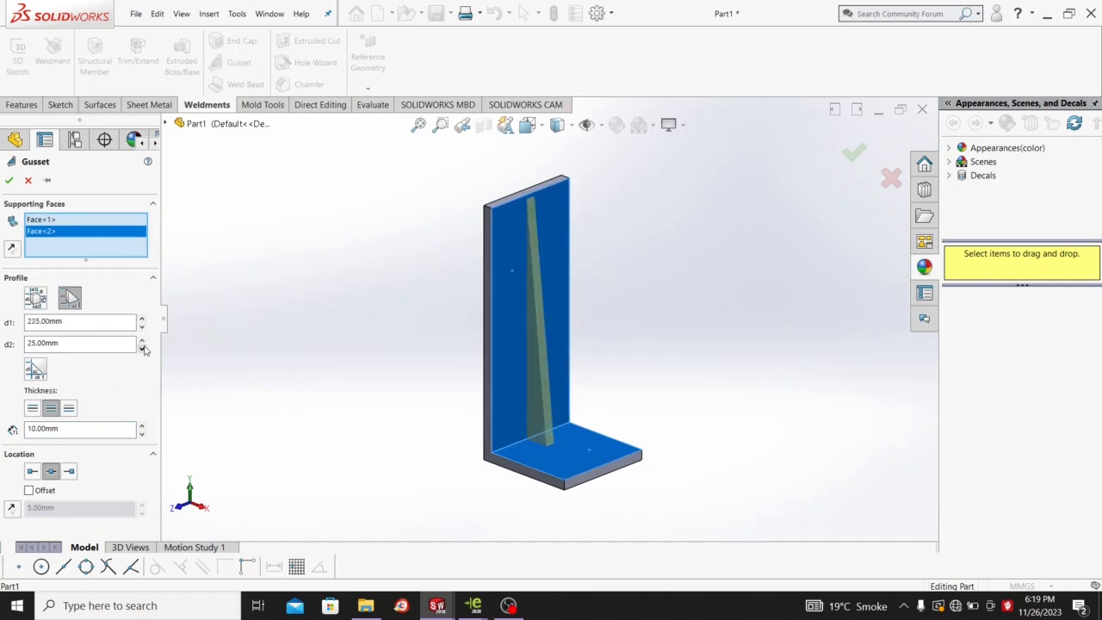
drag(144, 343, 143, 343)
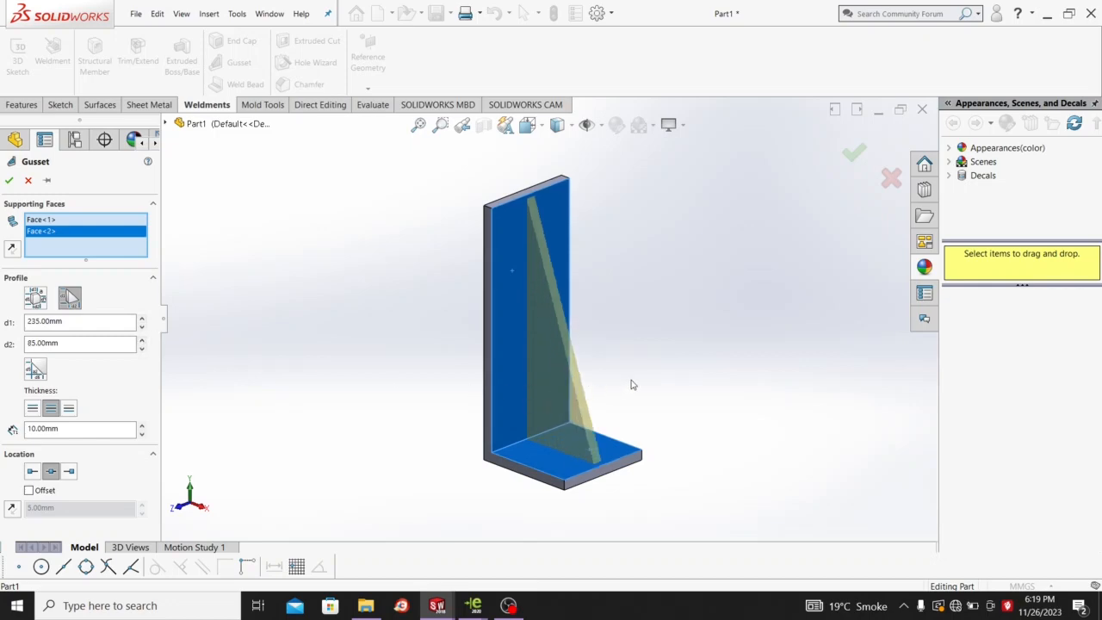
click(9, 180)
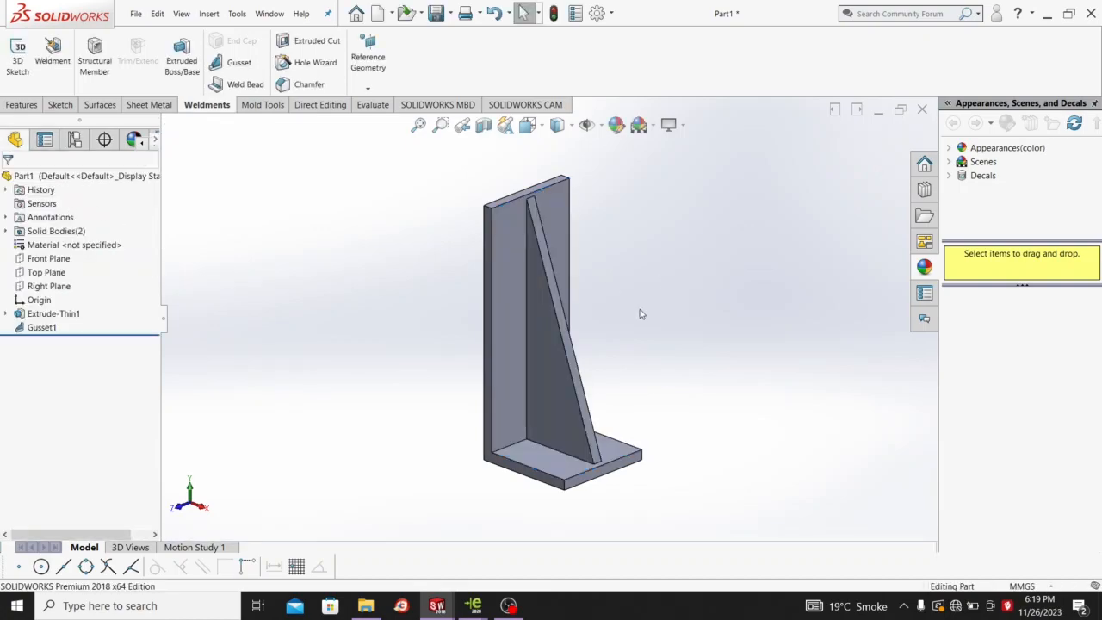
On a face-on sketch of the upright face, draw a vertical straight slot near the top.
right_click(583, 306)
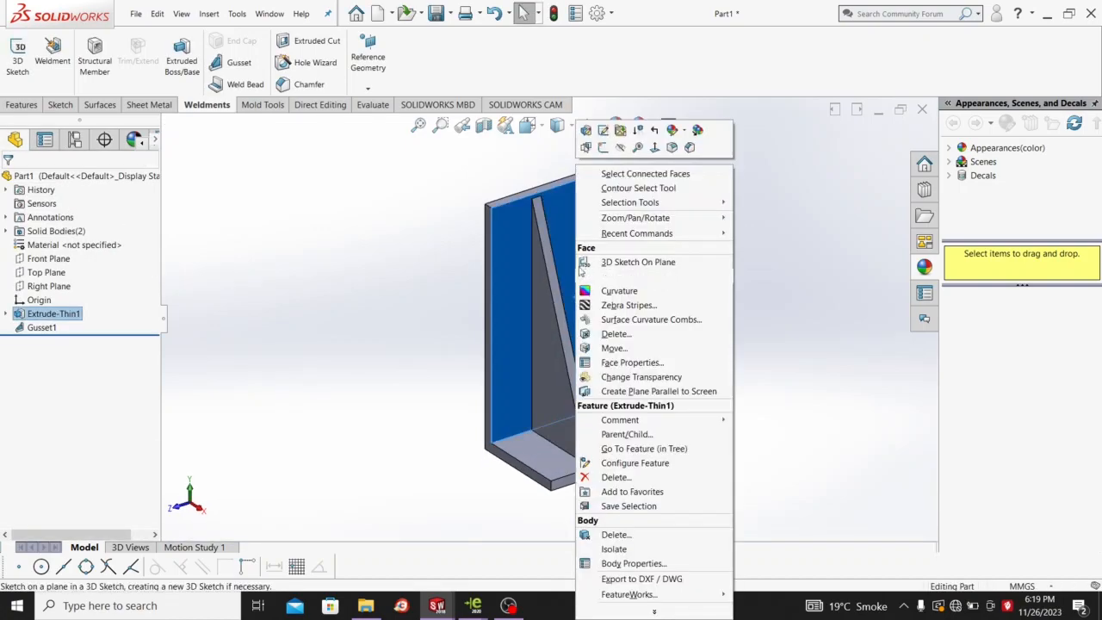
click(602, 152)
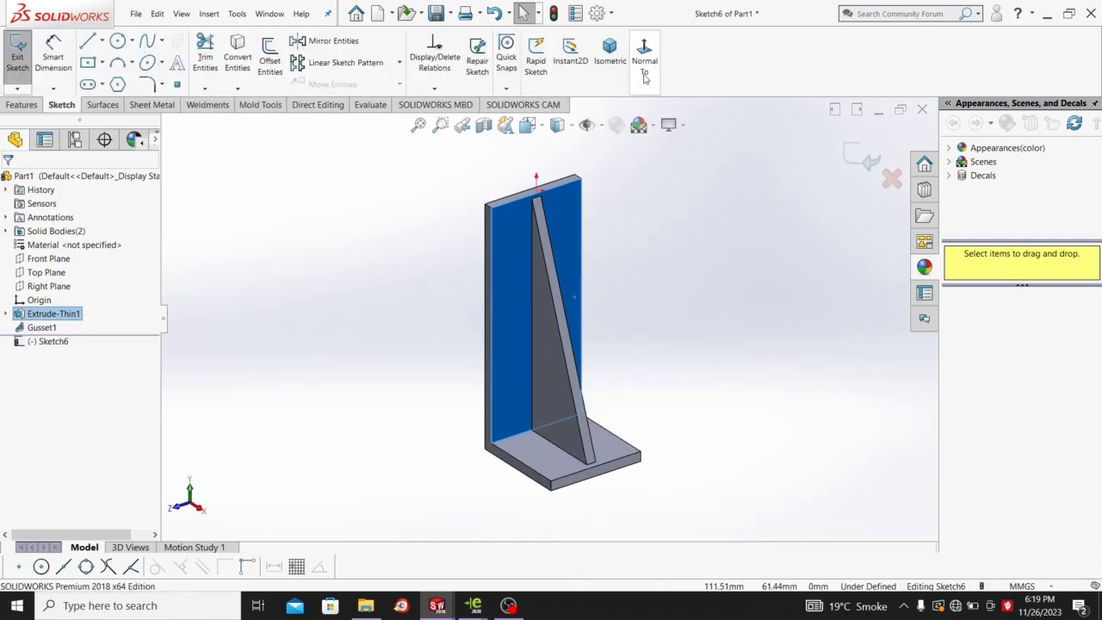
click(644, 59)
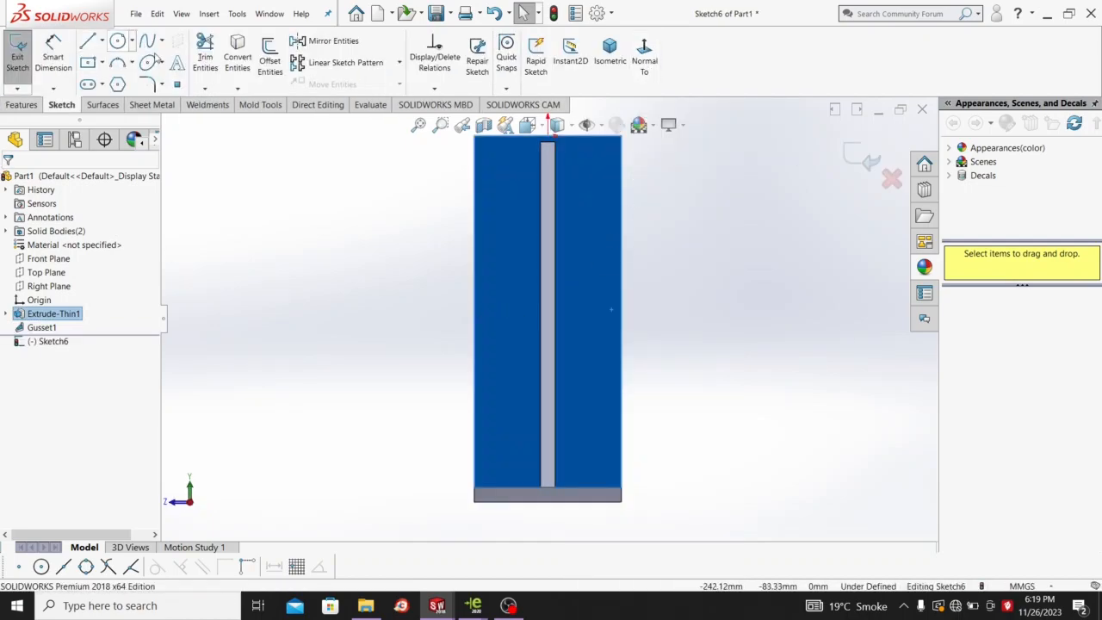
click(103, 85)
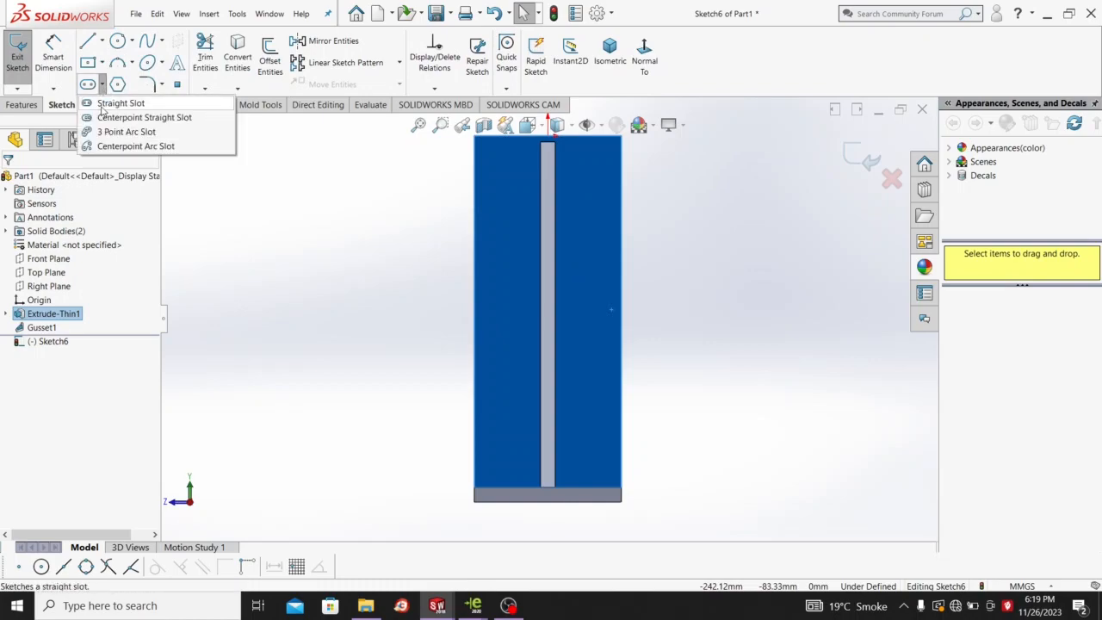
click(104, 105)
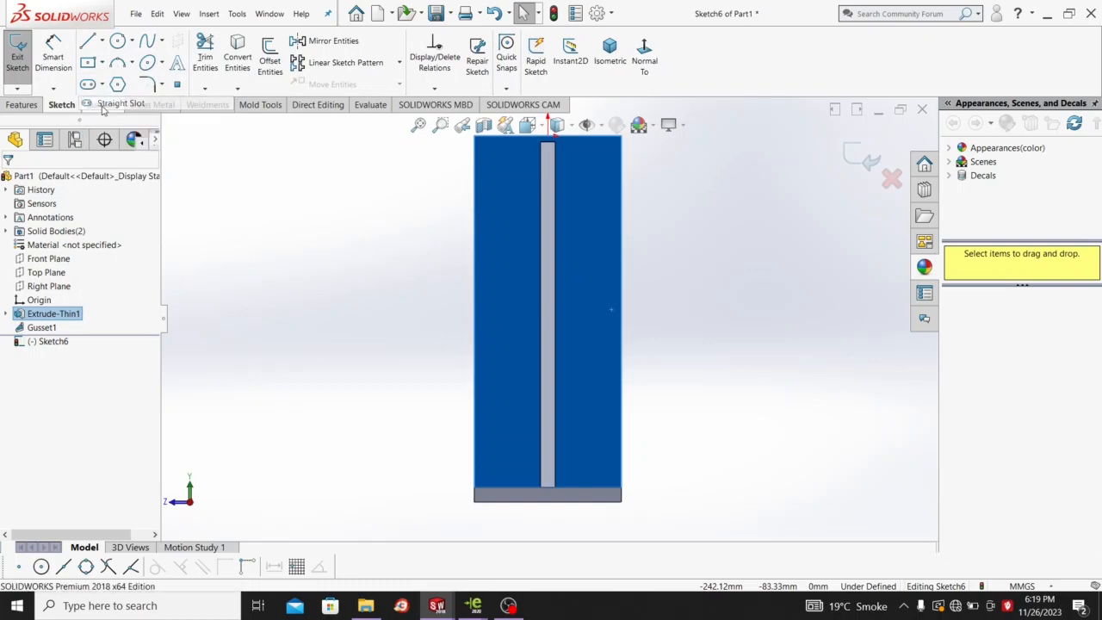
click(505, 170)
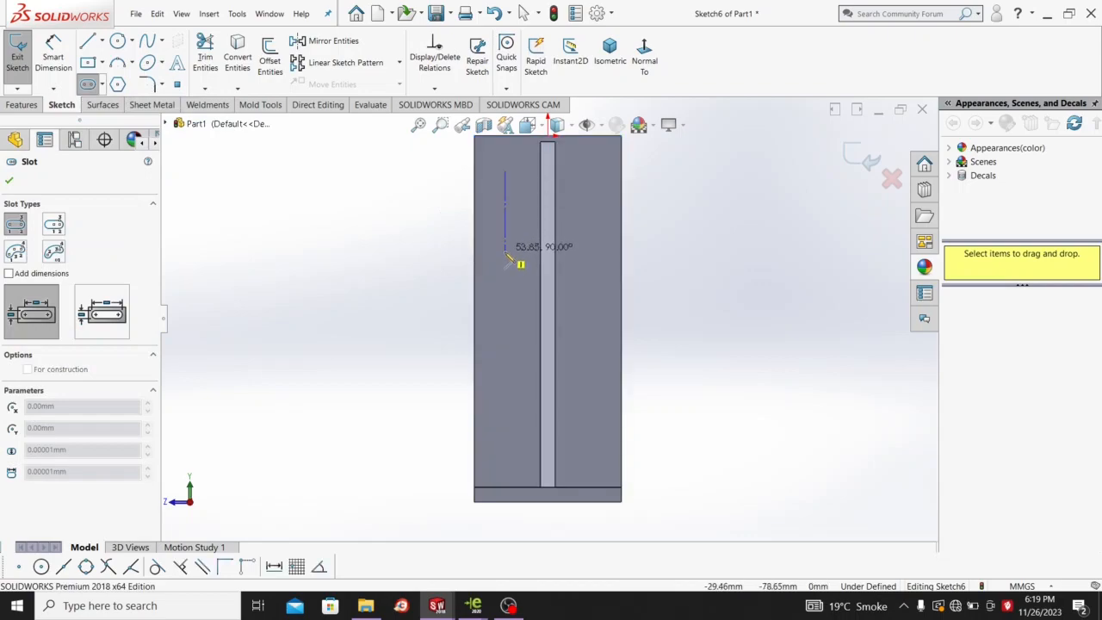
click(504, 252)
click(489, 218)
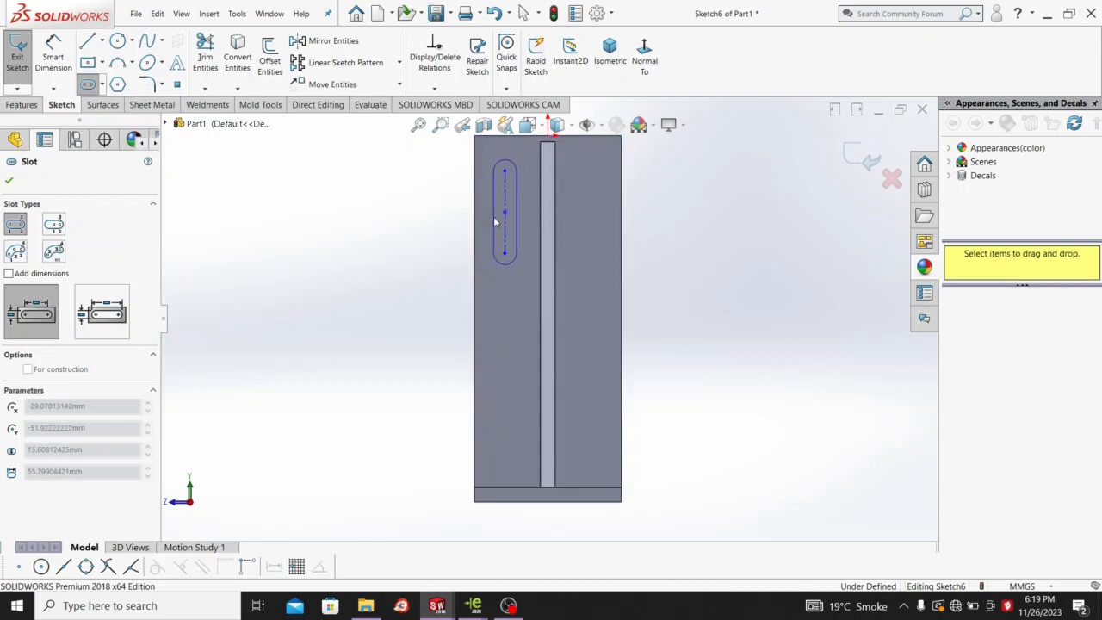
click(495, 215)
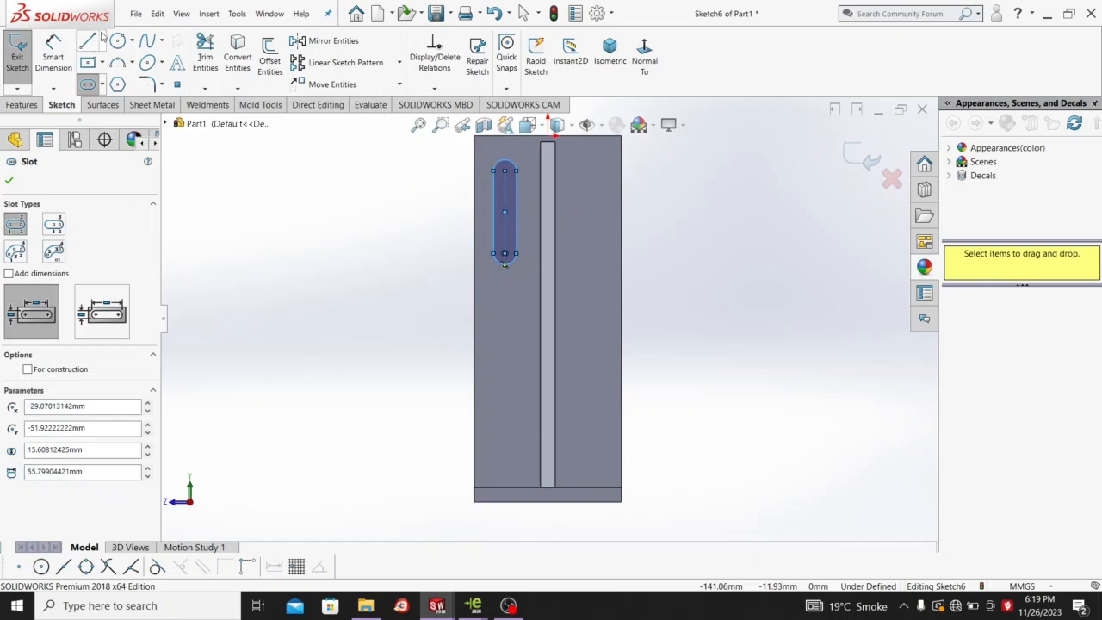
Give the slot a 60 mm length dimension.
click(54, 52)
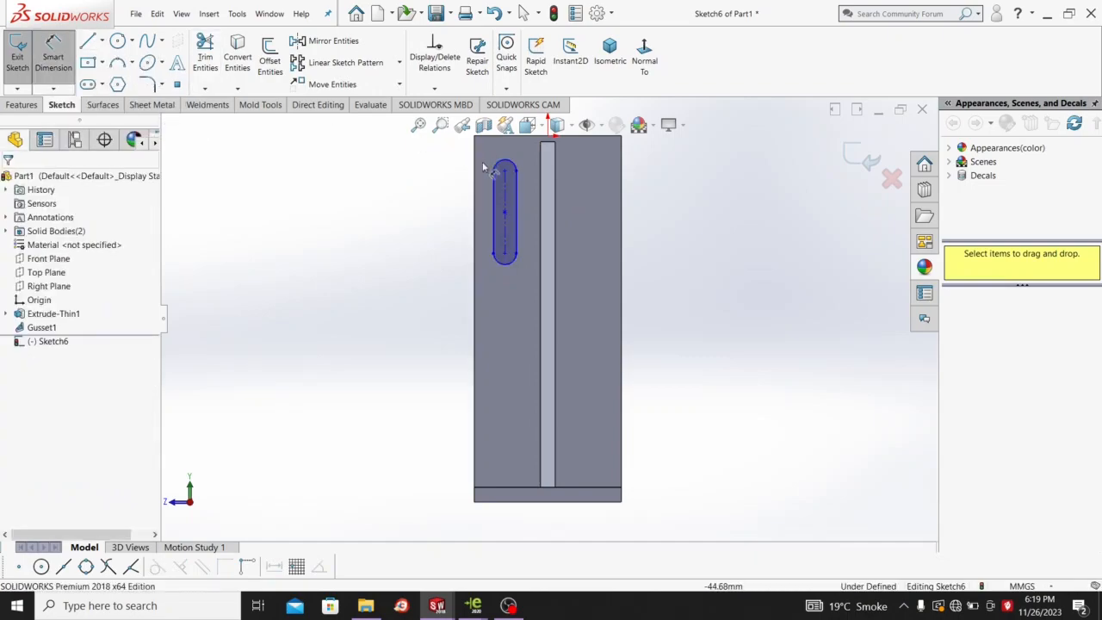
click(501, 202)
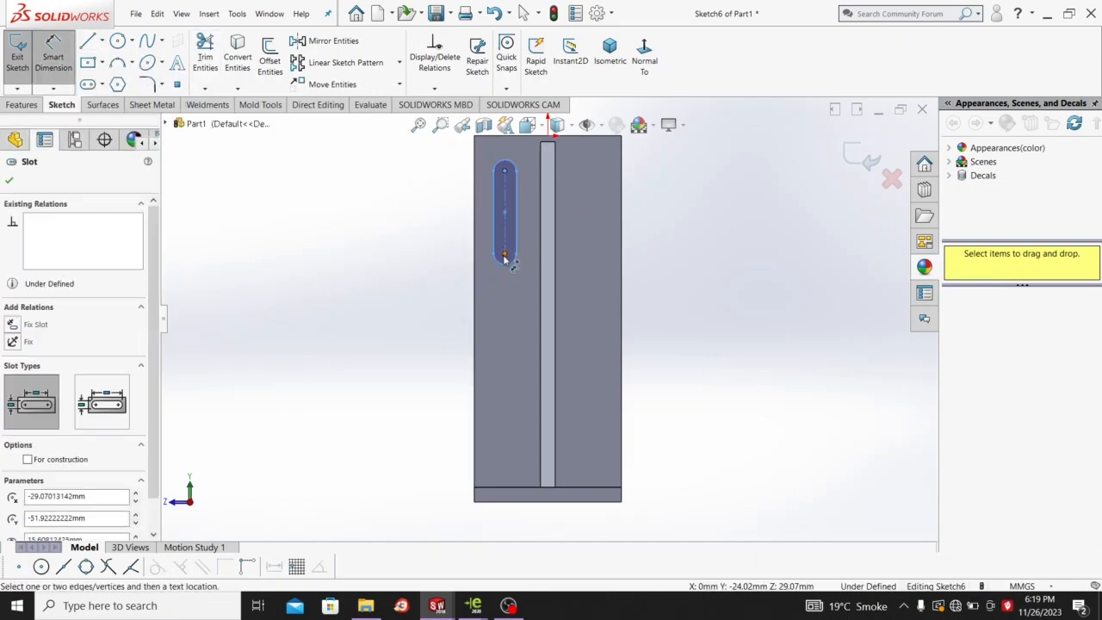
click(504, 257)
click(414, 222)
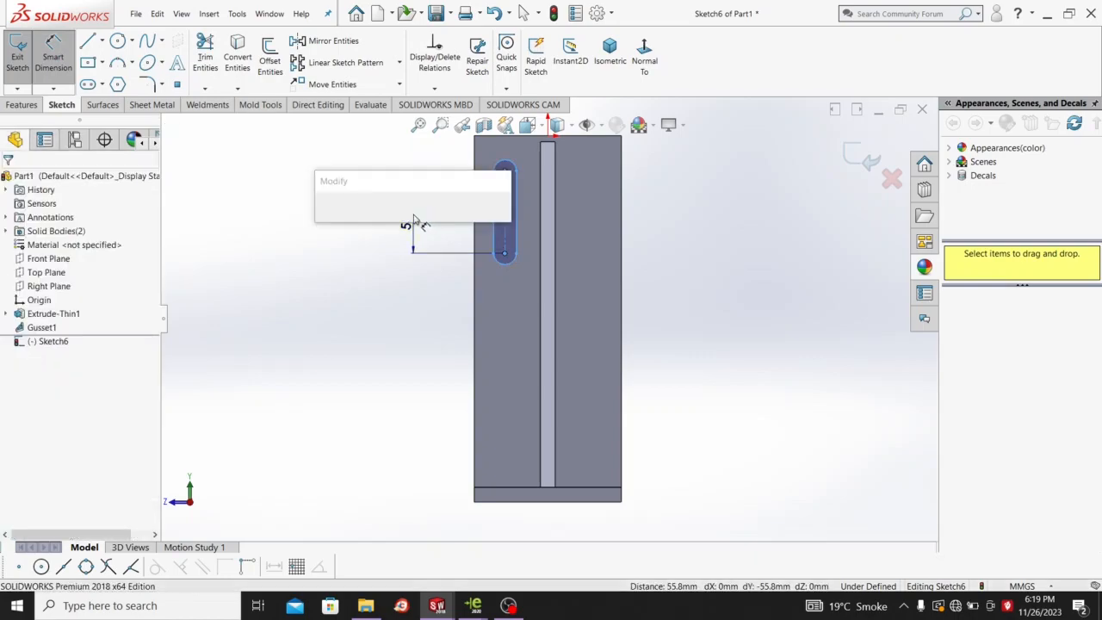
text(6)
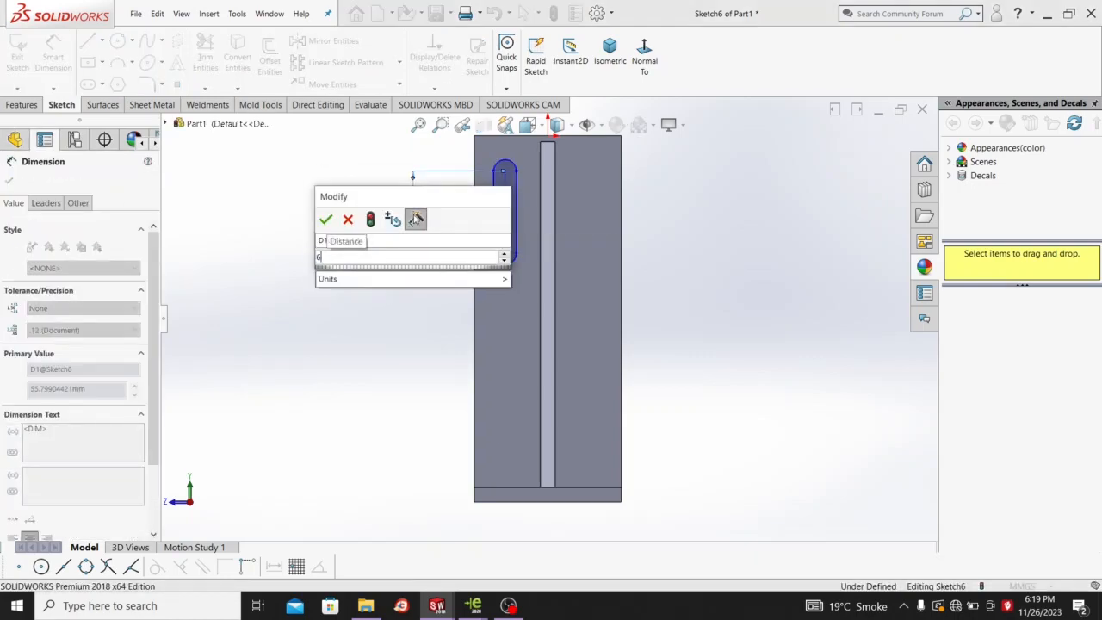
text(0)
key(Return)
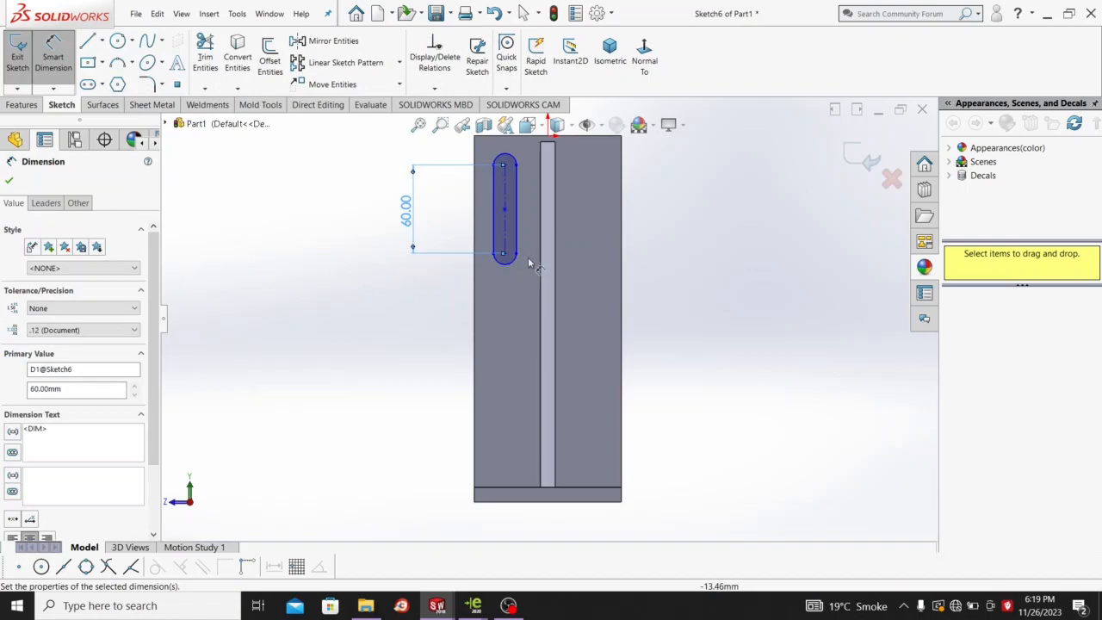
click(505, 256)
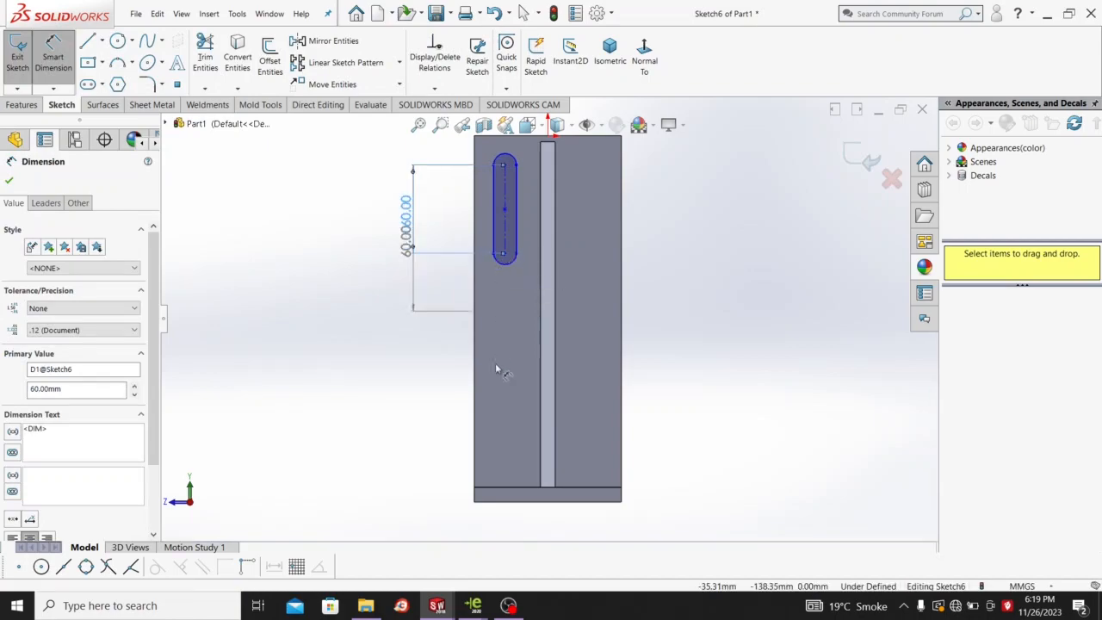
click(542, 501)
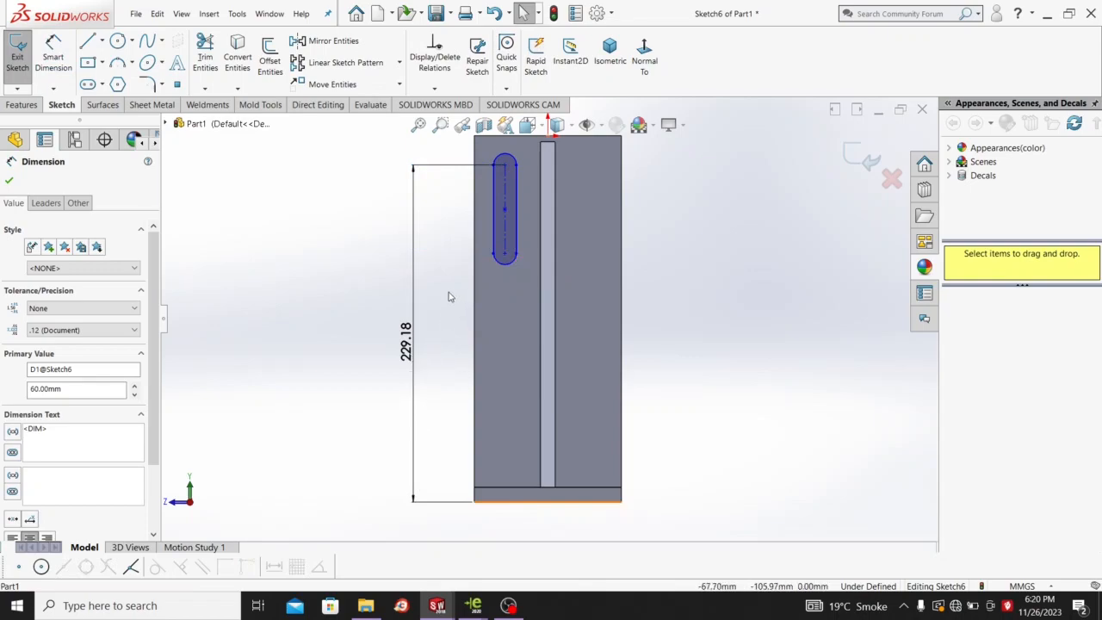
key(Escape)
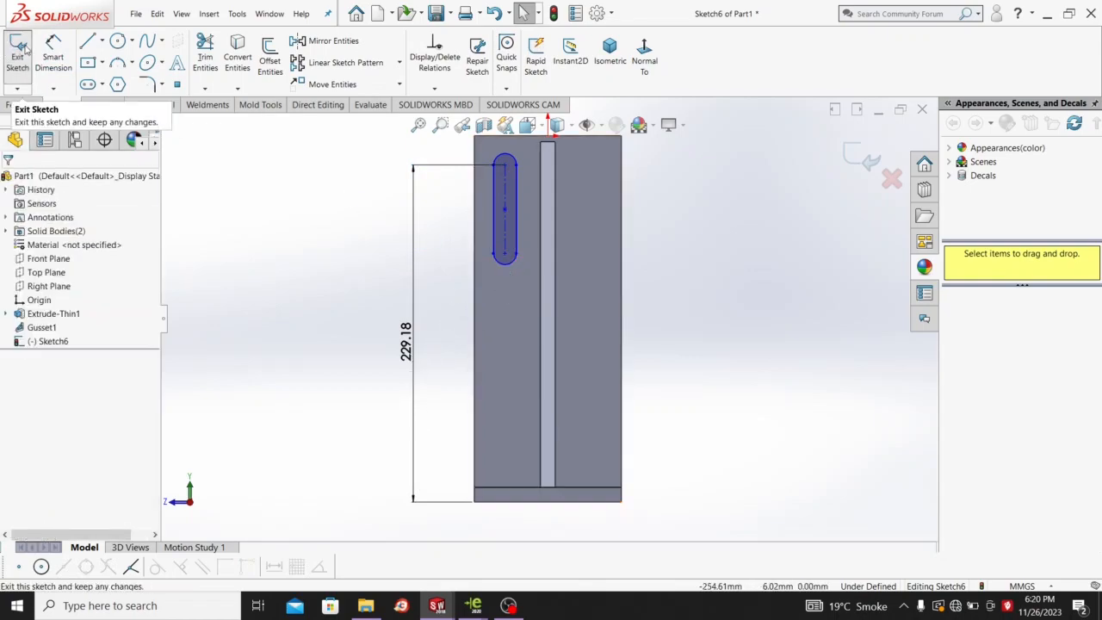
Set the slot's end radius to 8 mm.
click(53, 51)
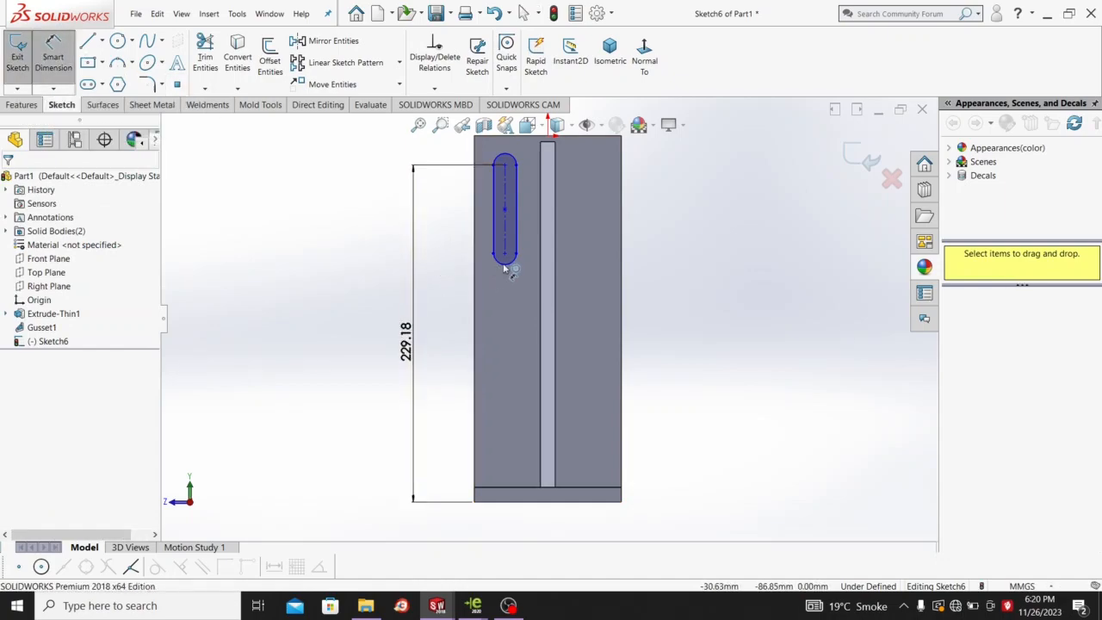
click(500, 260)
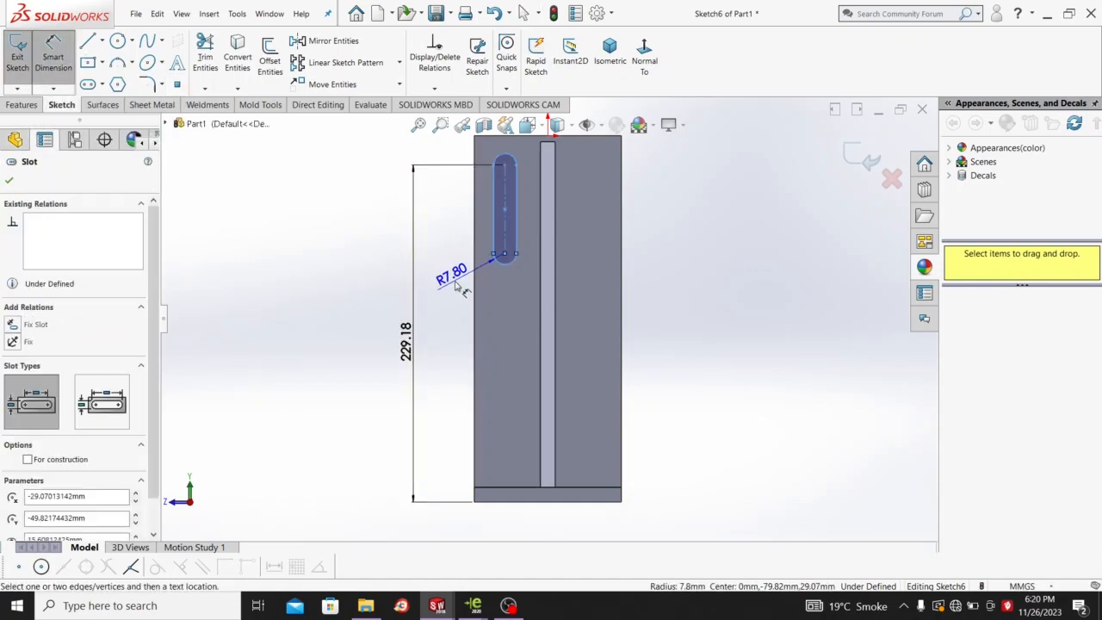
click(456, 286)
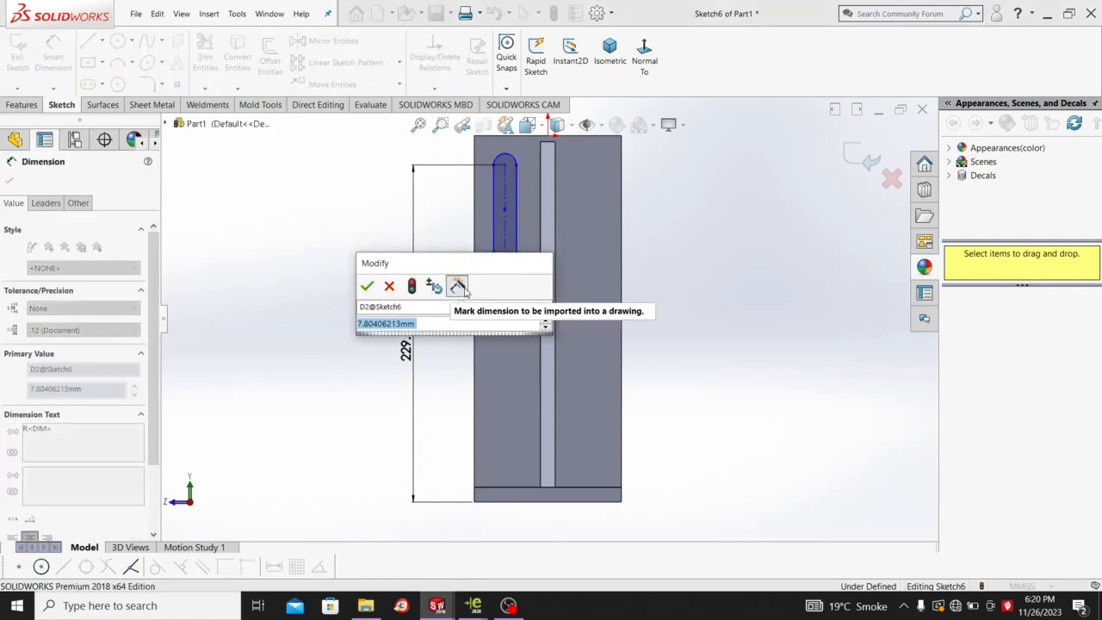
text(8)
key(Return)
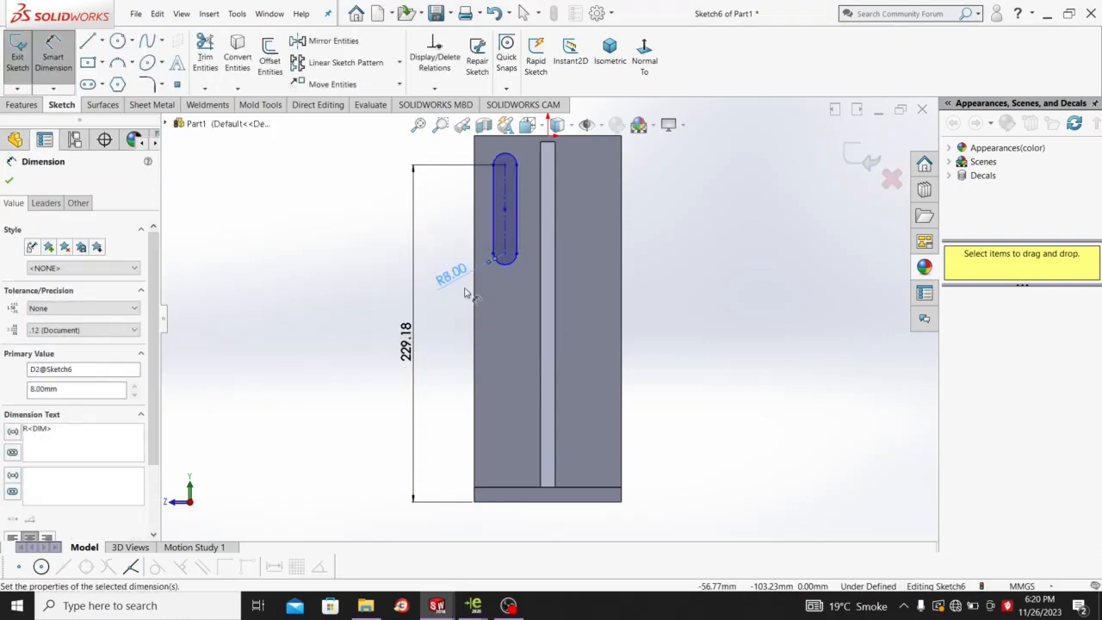
click(506, 212)
scroll(586, 196, up, 3)
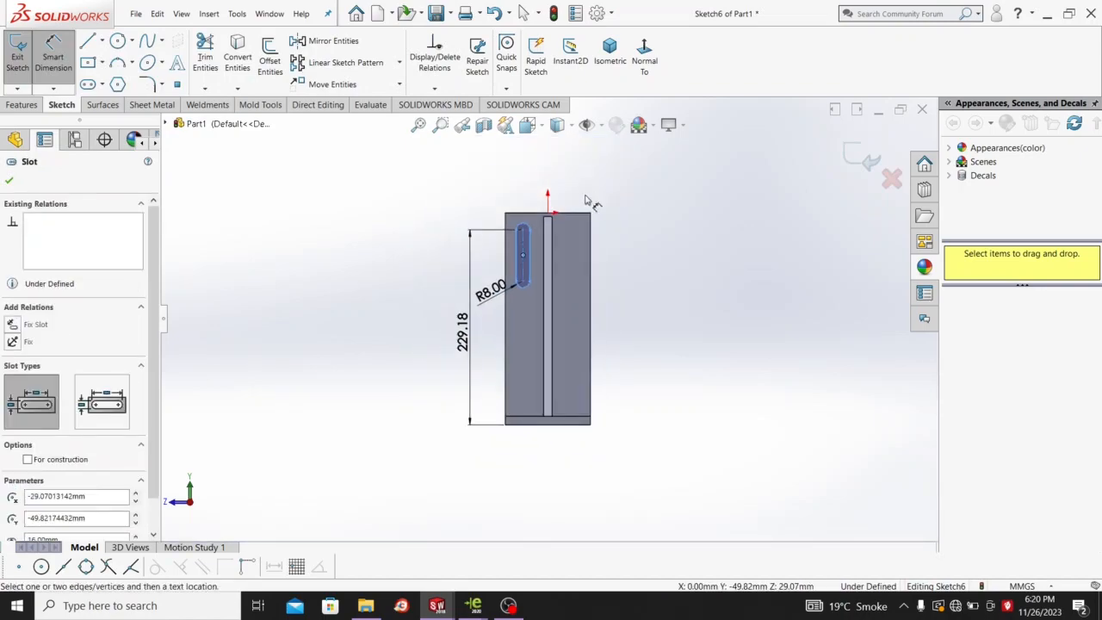
click(522, 244)
scroll(523, 243, down, 1)
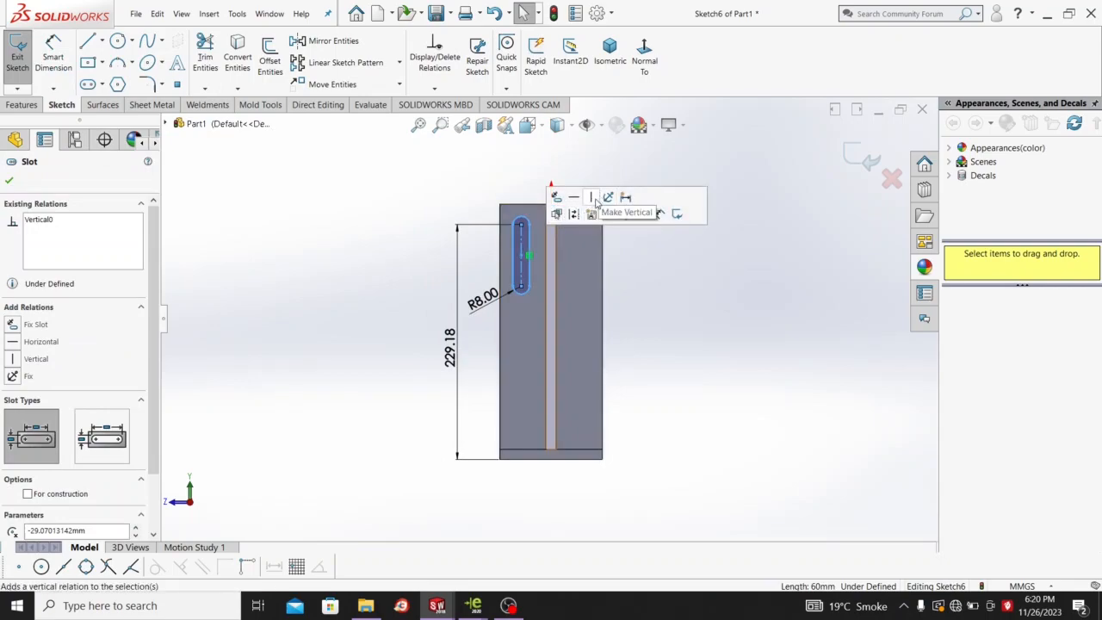
click(659, 156)
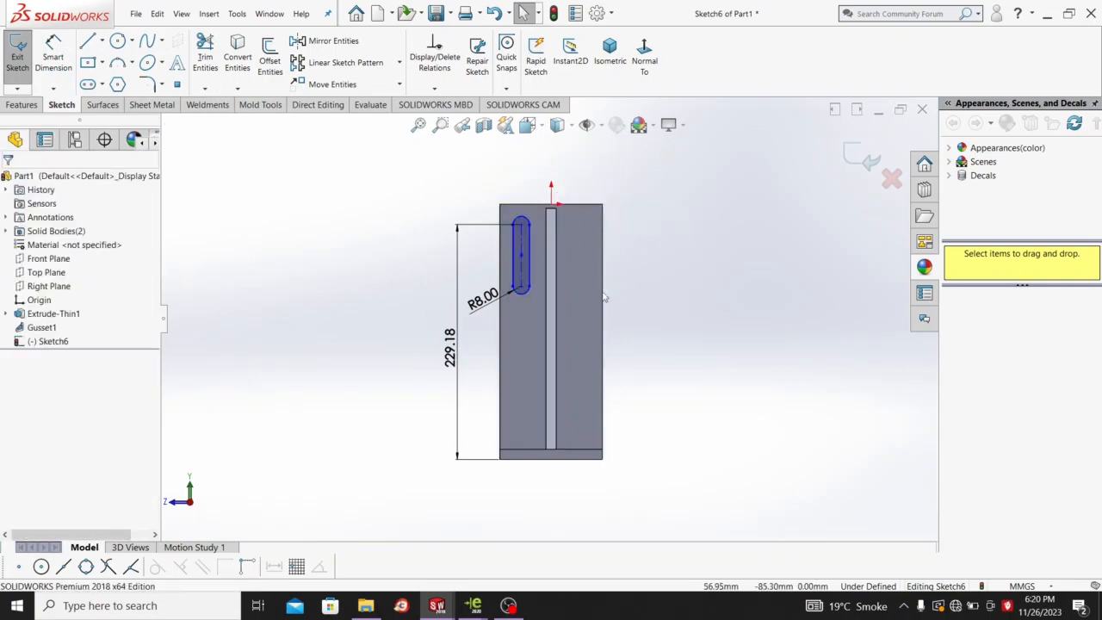
scroll(532, 275, down, 2)
Position the slot 25 mm horizontally from the origin.
click(60, 57)
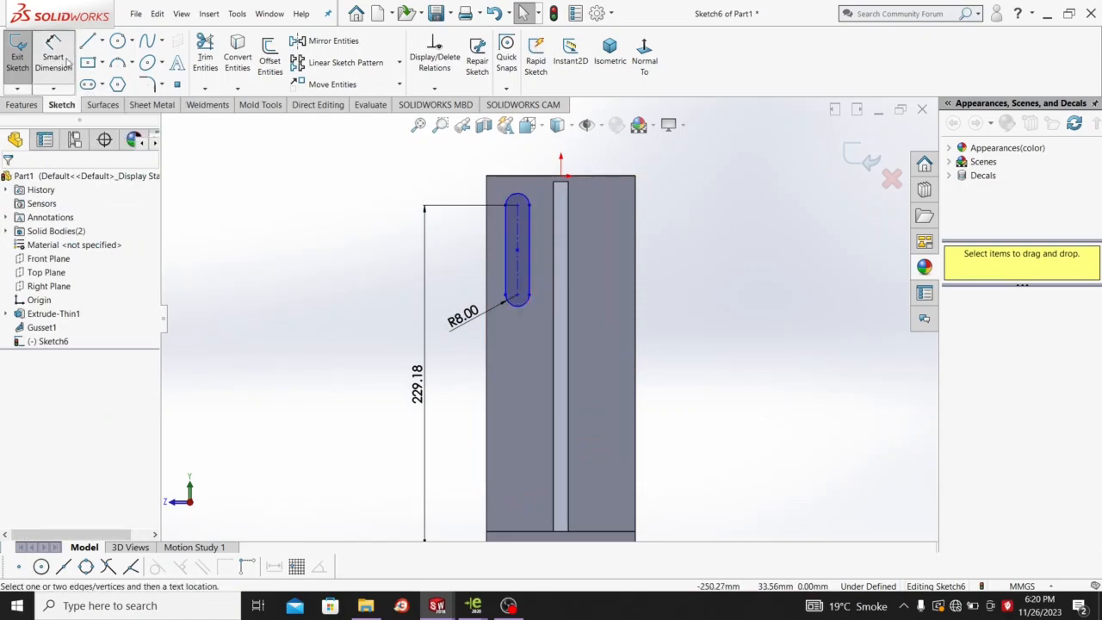
click(519, 226)
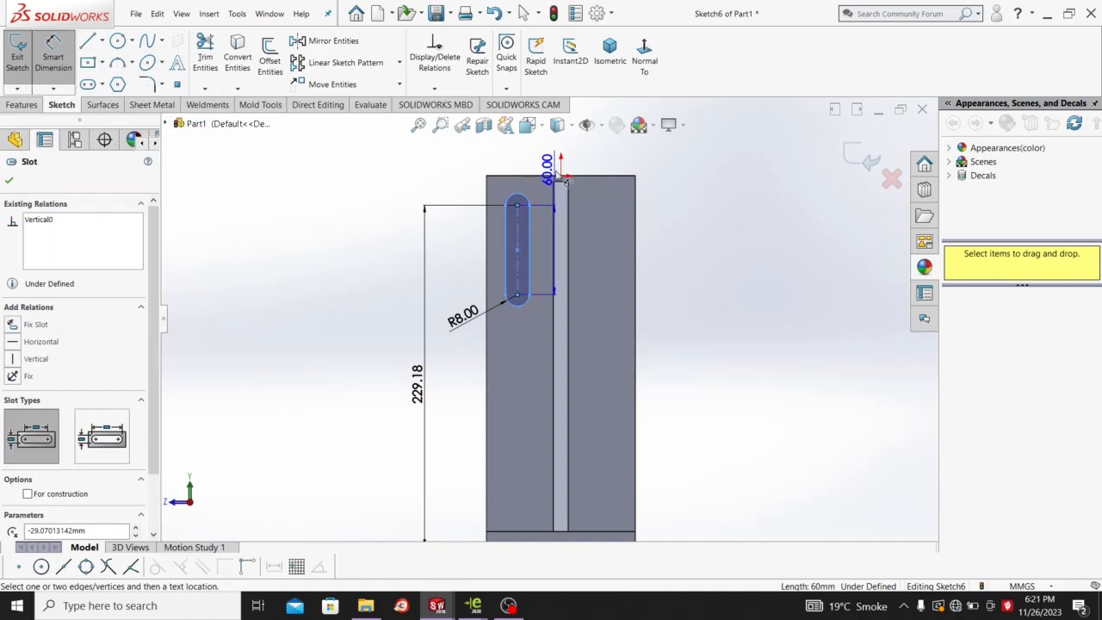
click(561, 176)
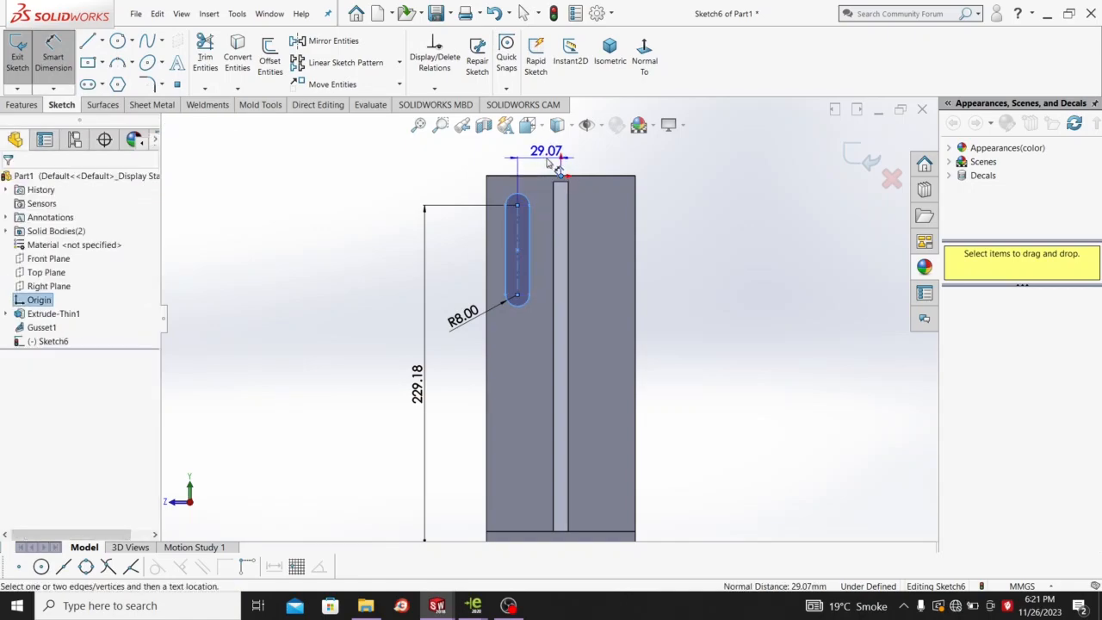
click(553, 163)
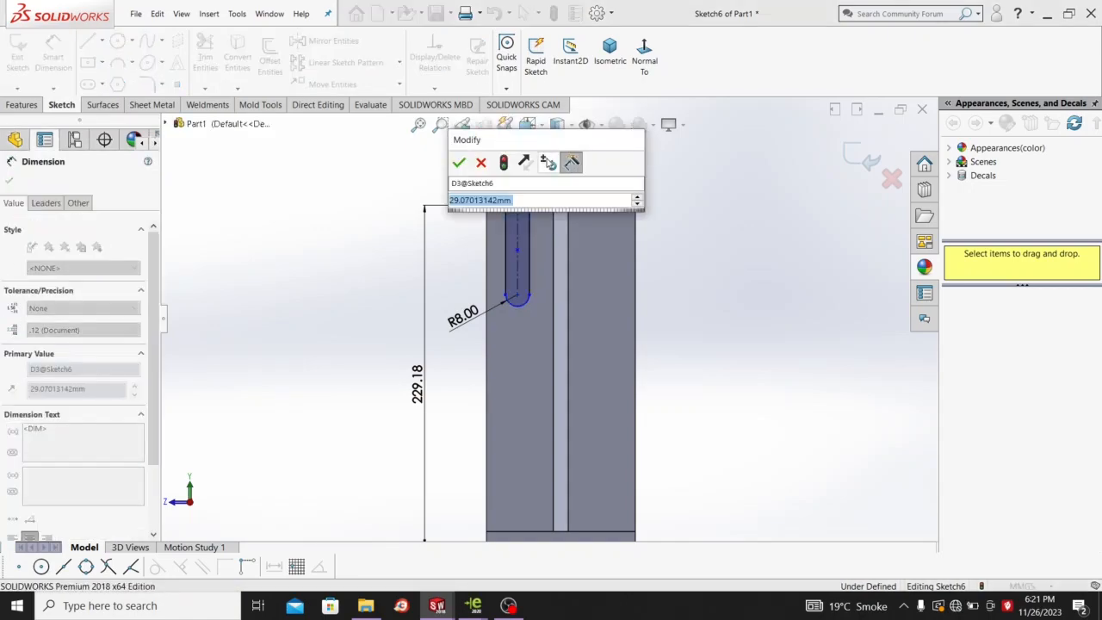
text(25)
key(Return)
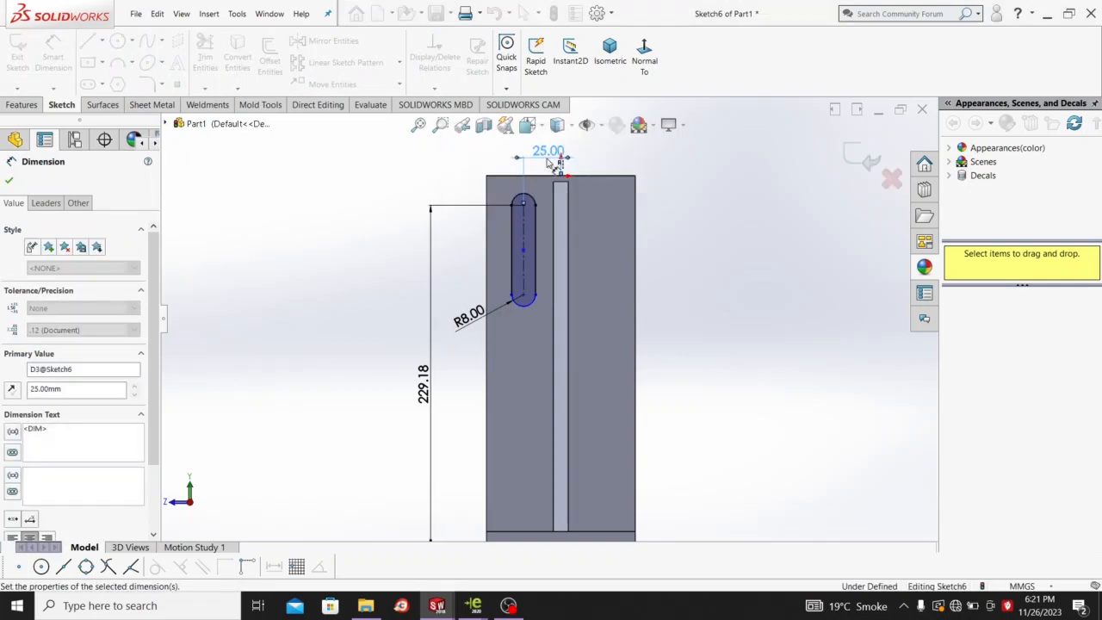
Dimension the slot's arc centres 60 mm apart, fully defining the sketch.
click(527, 299)
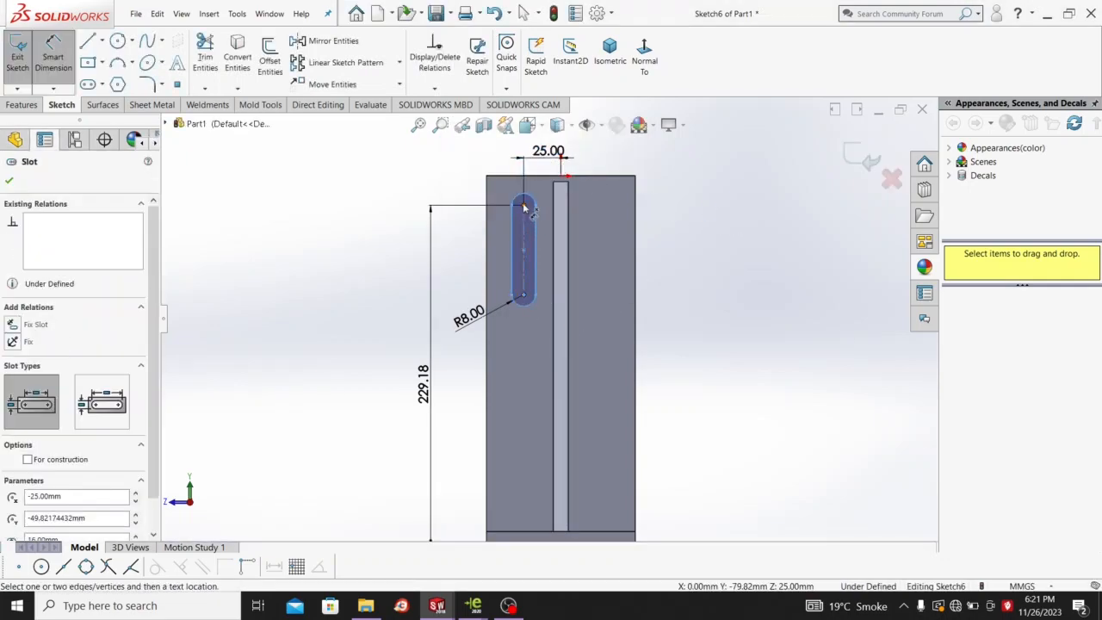
click(523, 204)
click(523, 295)
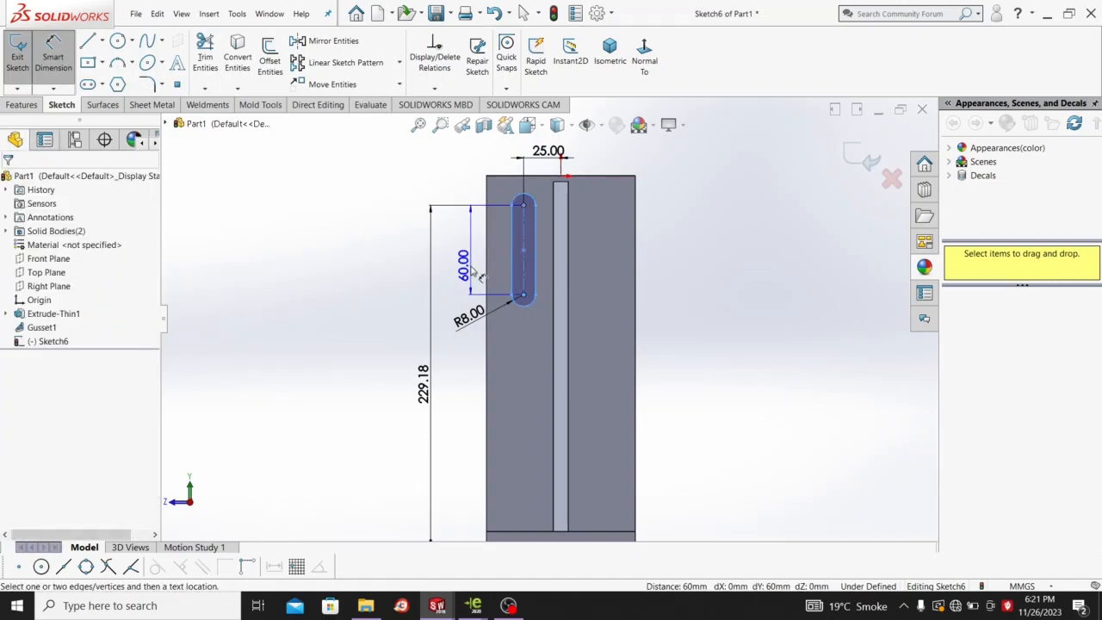
click(469, 276)
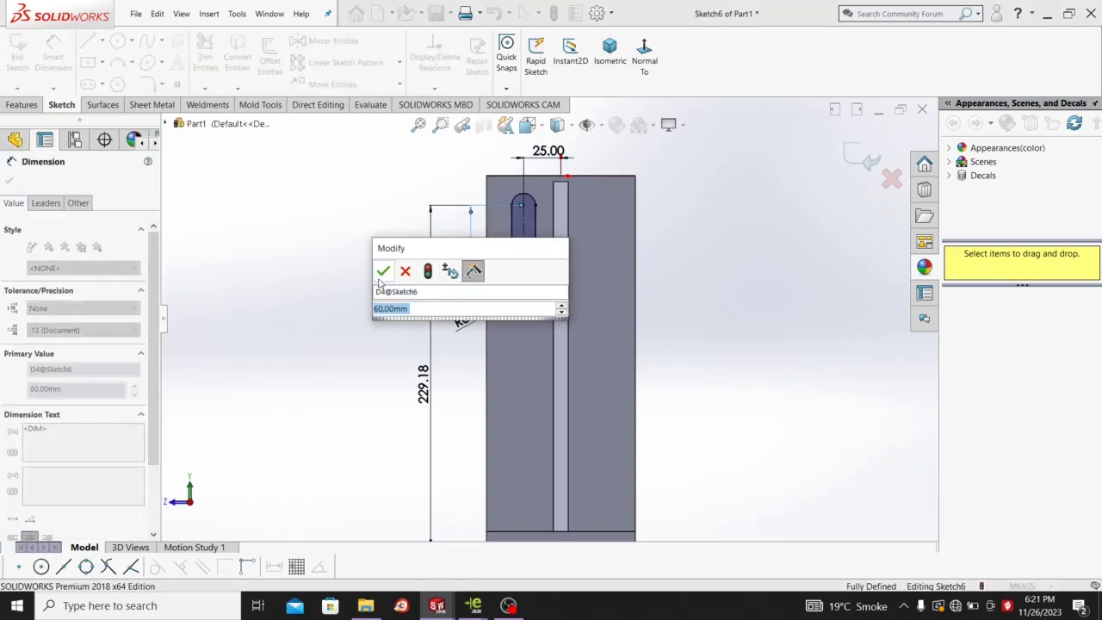
click(382, 272)
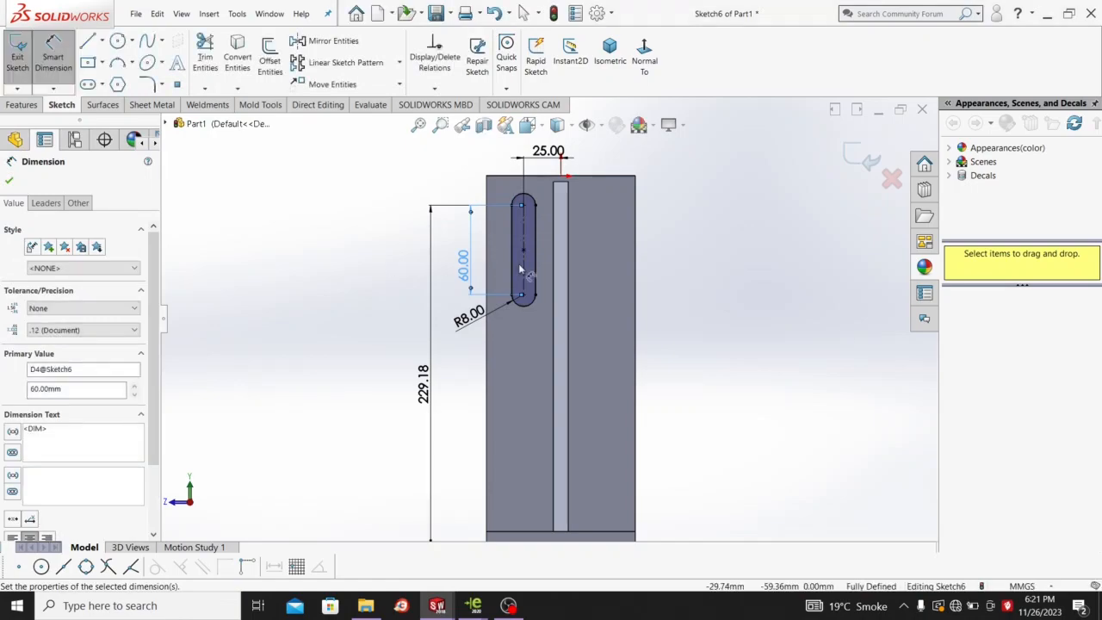
click(102, 41)
Draw a vertical centreline from the top edge down the middle of the face.
click(102, 76)
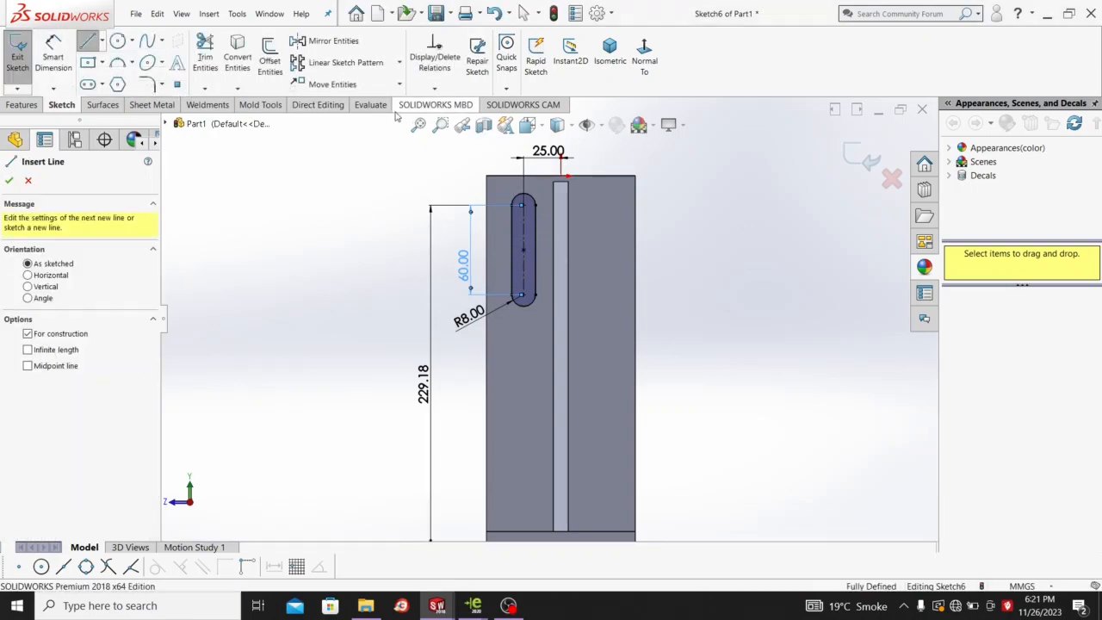
click(562, 178)
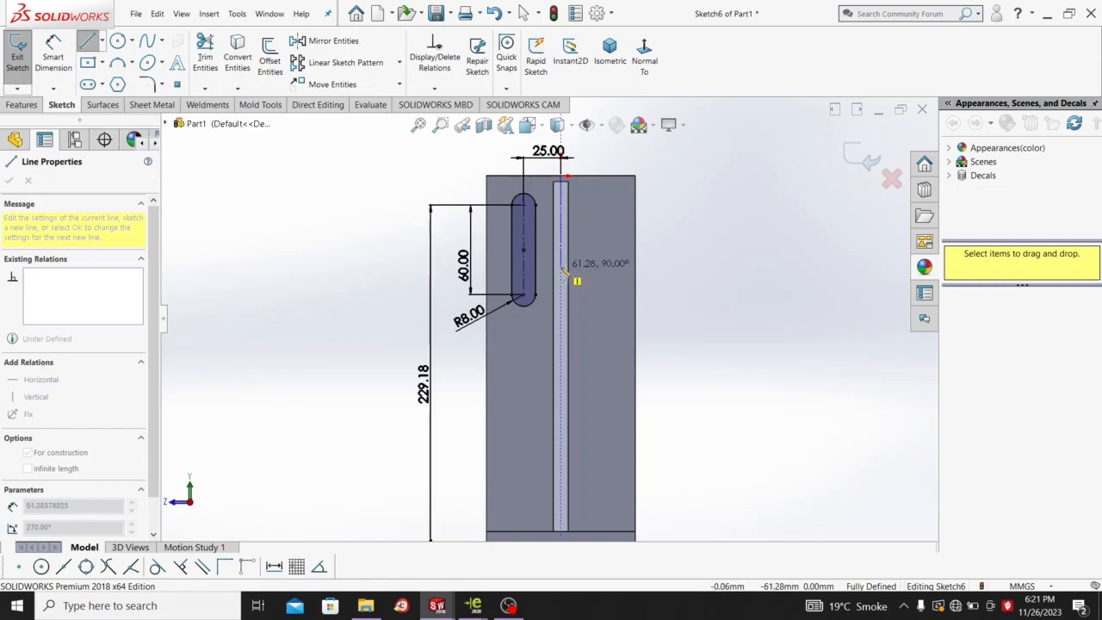
click(561, 265)
right_click(680, 226)
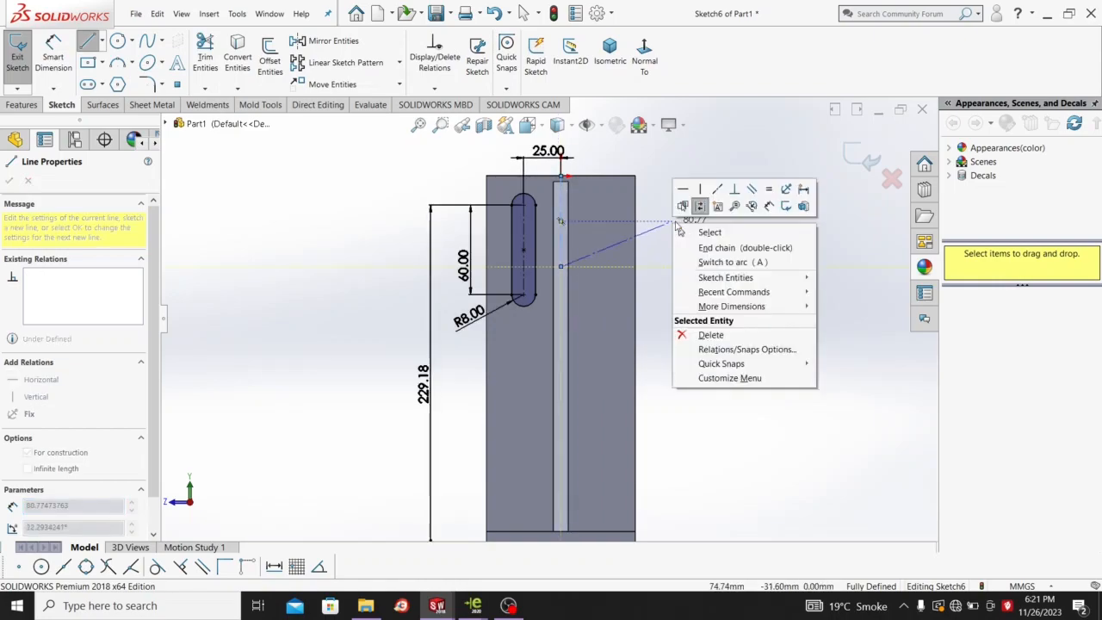
click(686, 230)
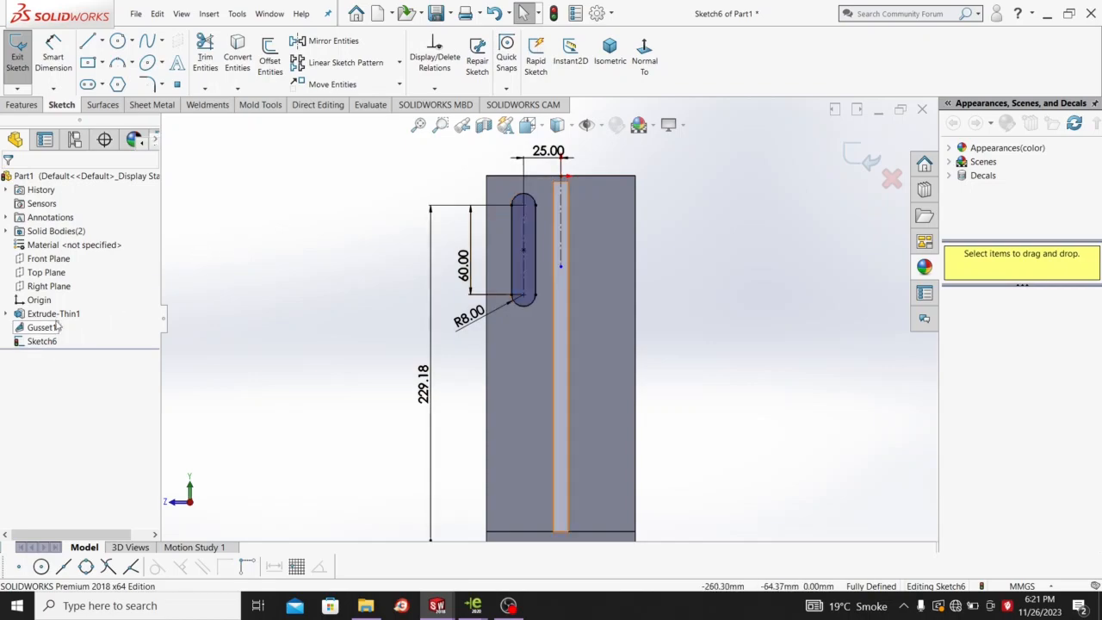
click(327, 41)
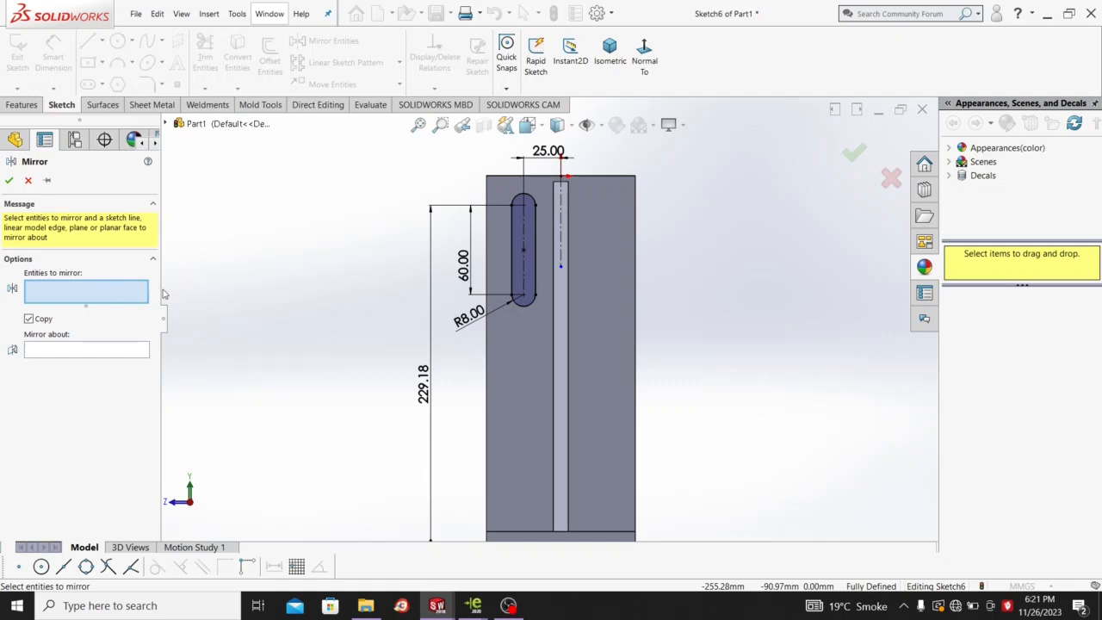
Mirror Slot1 about the centreline to create the second slot.
click(533, 301)
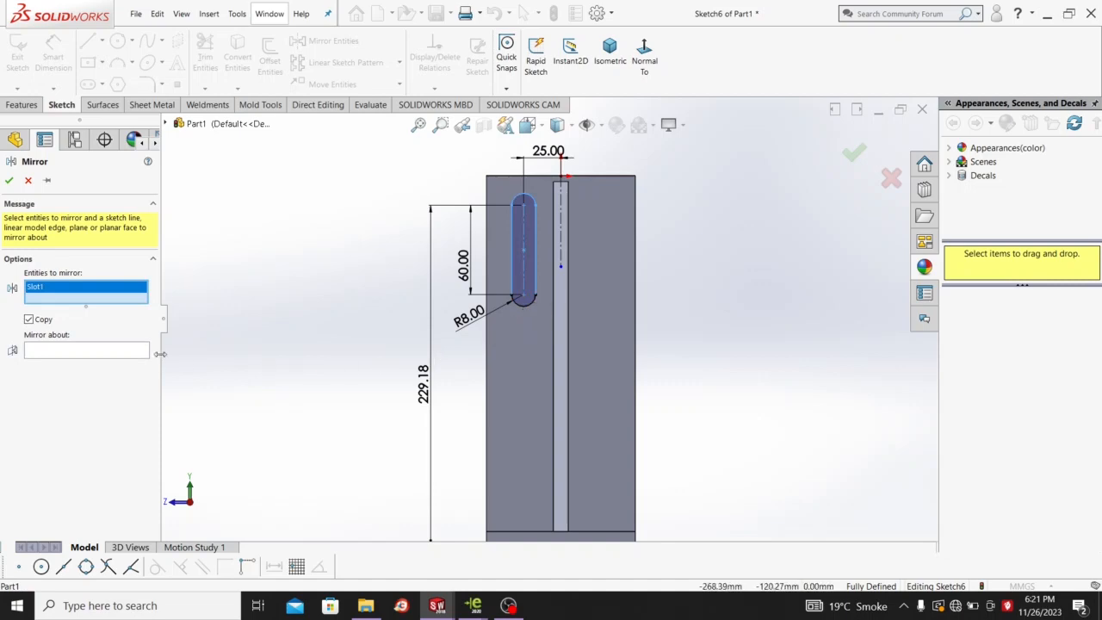
click(117, 351)
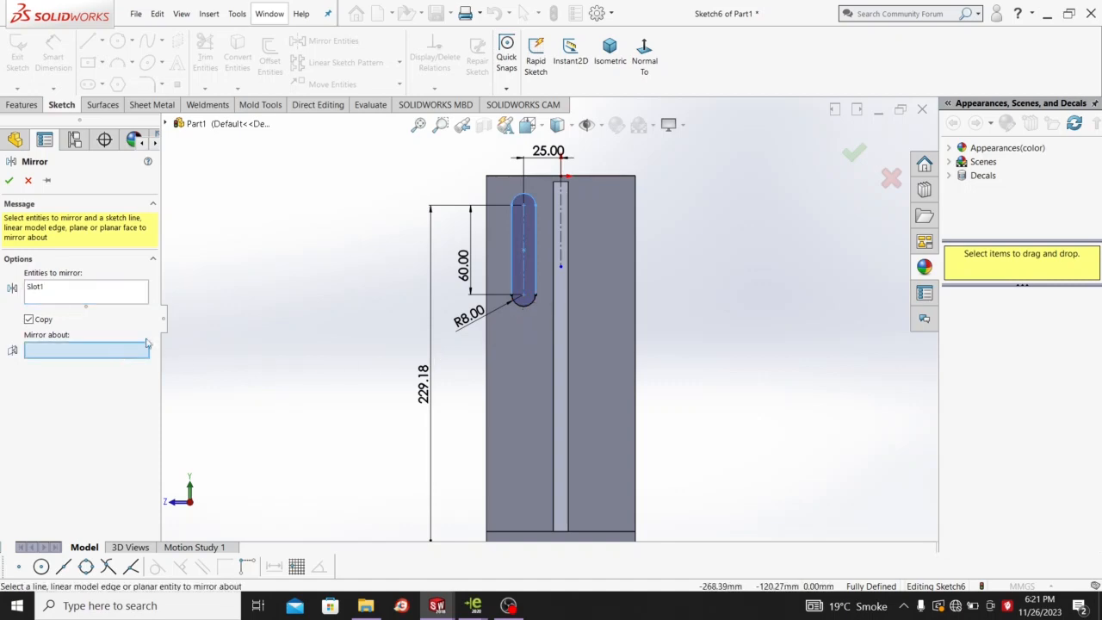
click(560, 207)
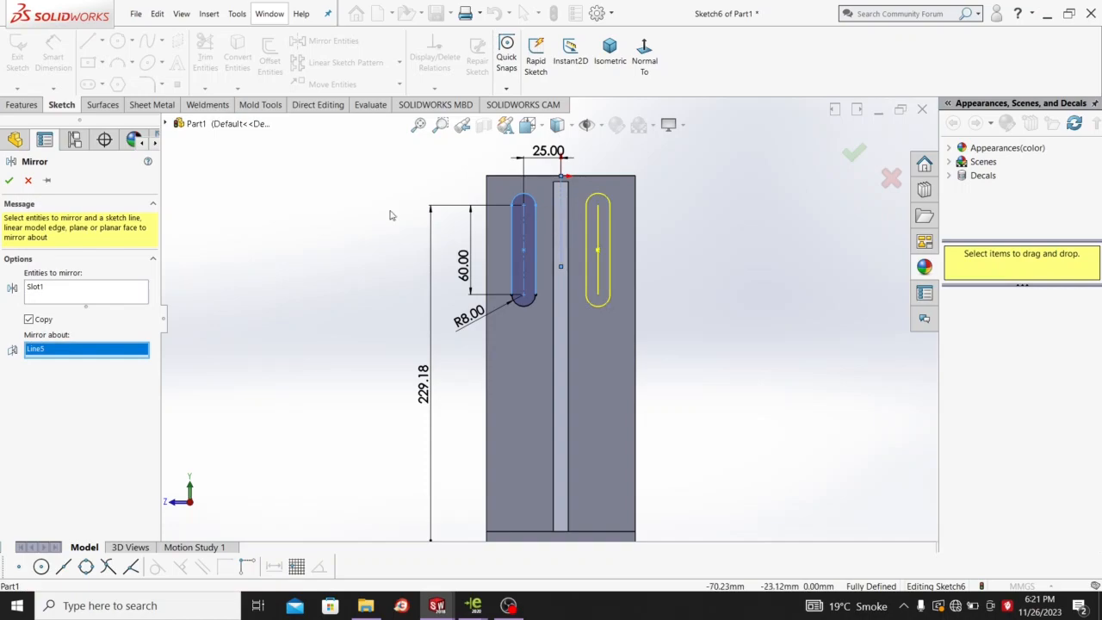
click(8, 181)
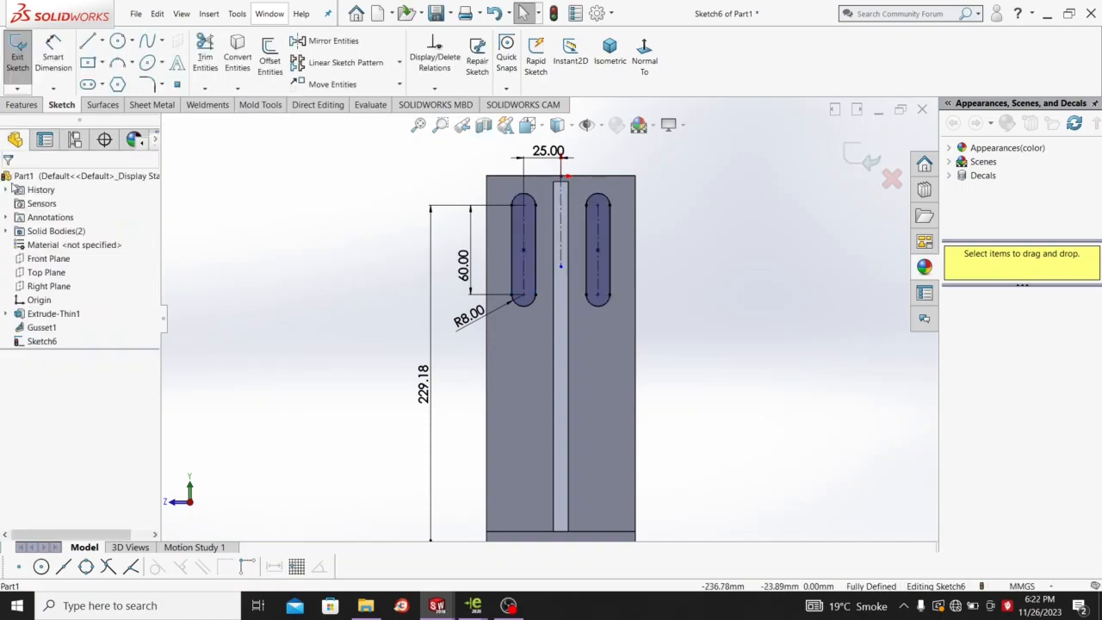
Extrude-cut the two slots 10 mm through the bracket's upright wall.
click(21, 105)
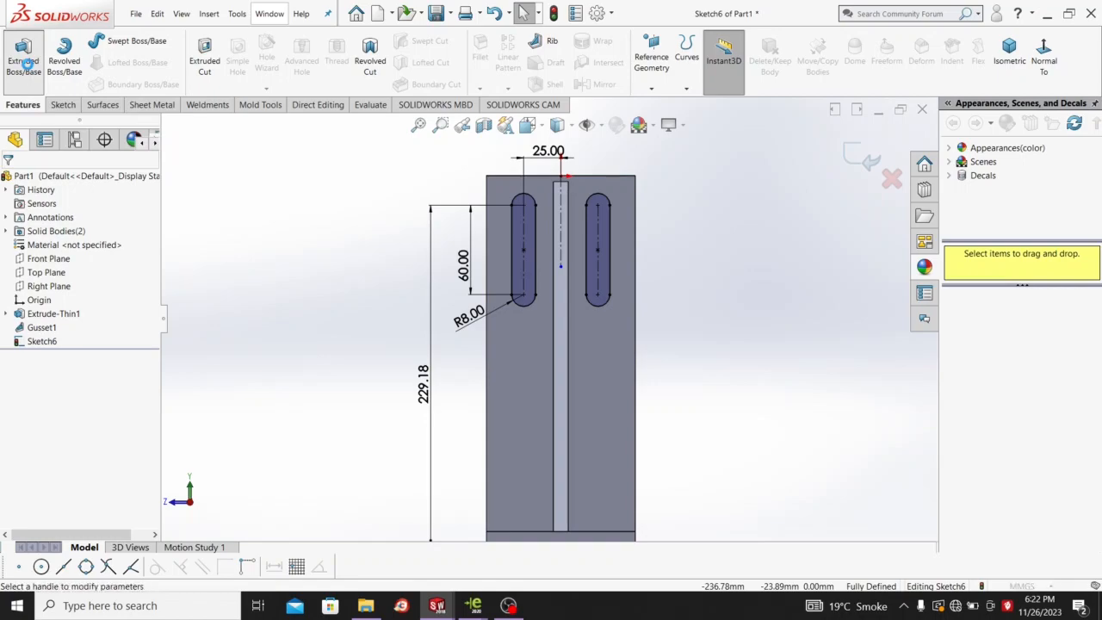
click(203, 64)
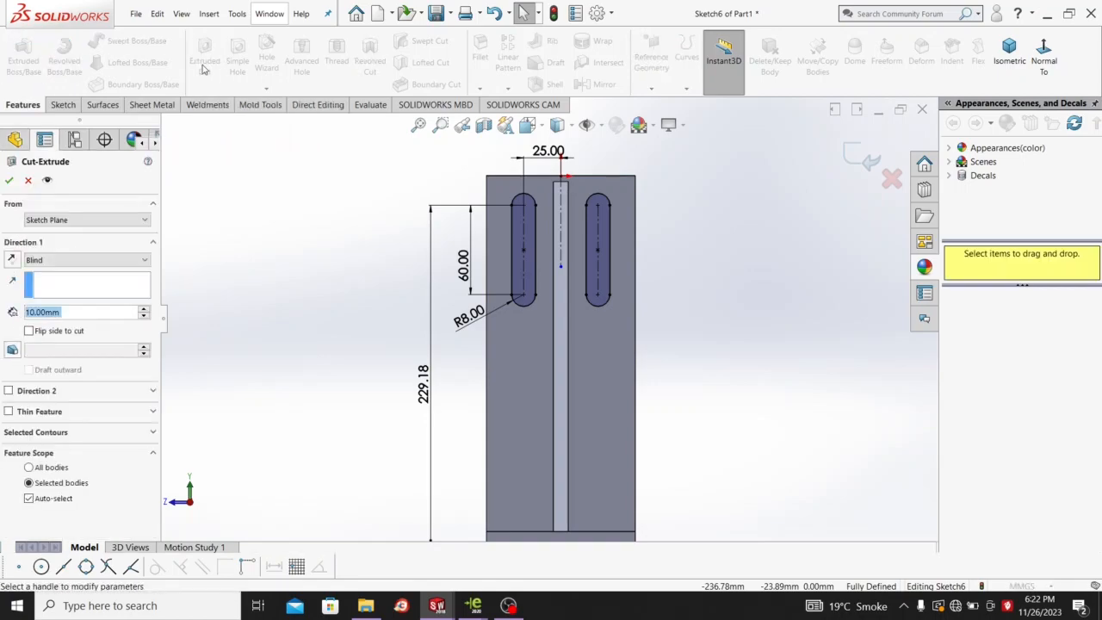
middle_drag(663, 329, 441, 344)
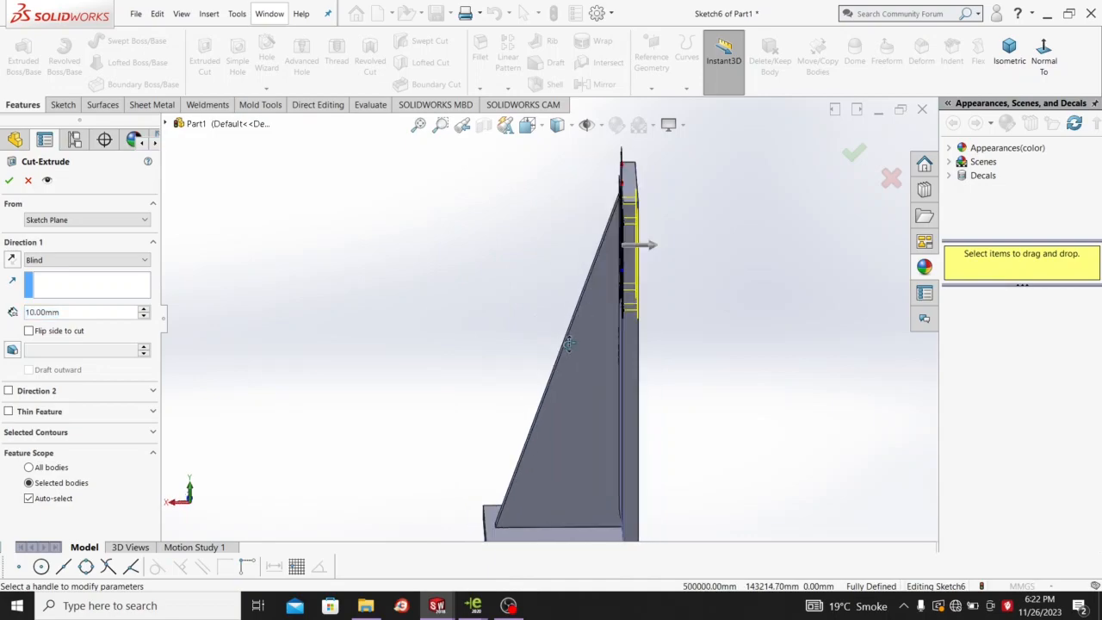
click(9, 180)
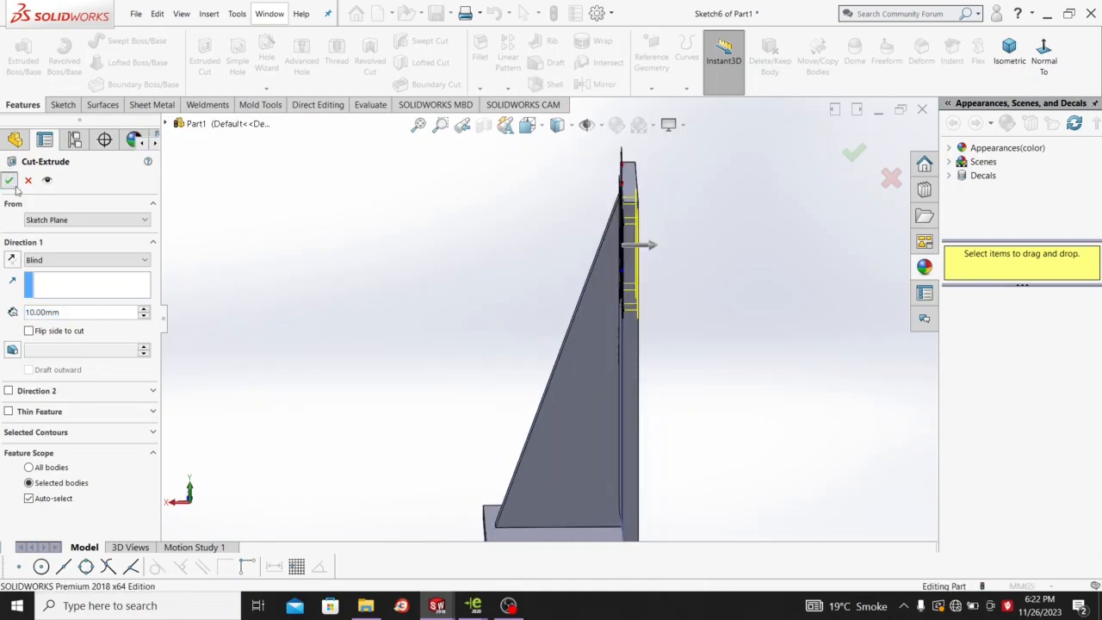
Turn the bracket to show its front and select the top face of the base.
middle_drag(506, 283, 547, 296)
scroll(634, 253, up, 3)
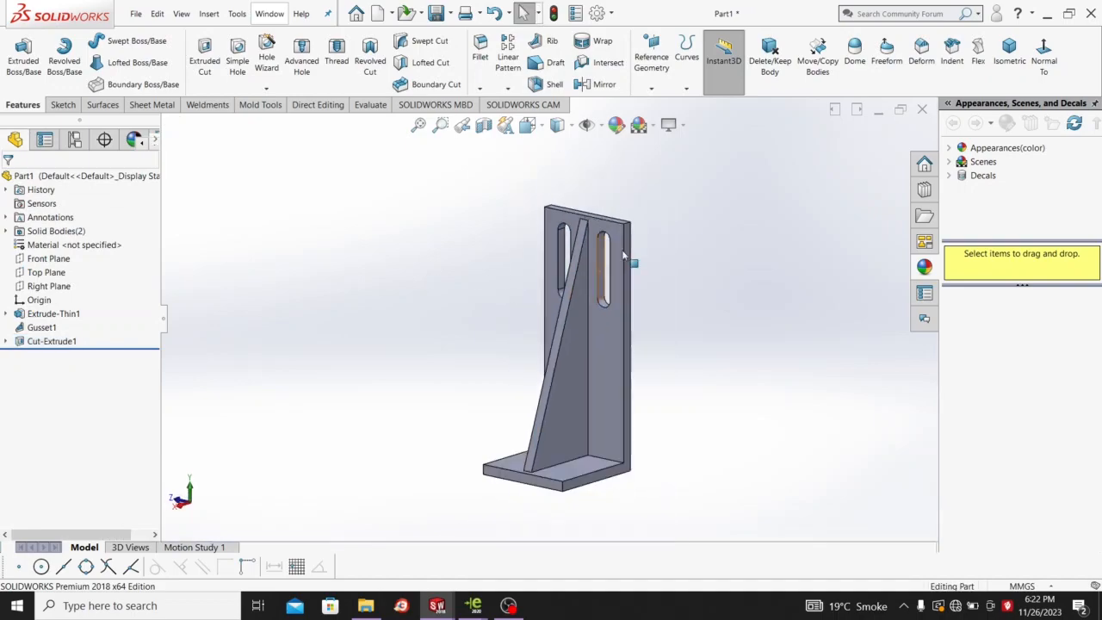
scroll(635, 327, down, 5)
scroll(633, 343, up, 4)
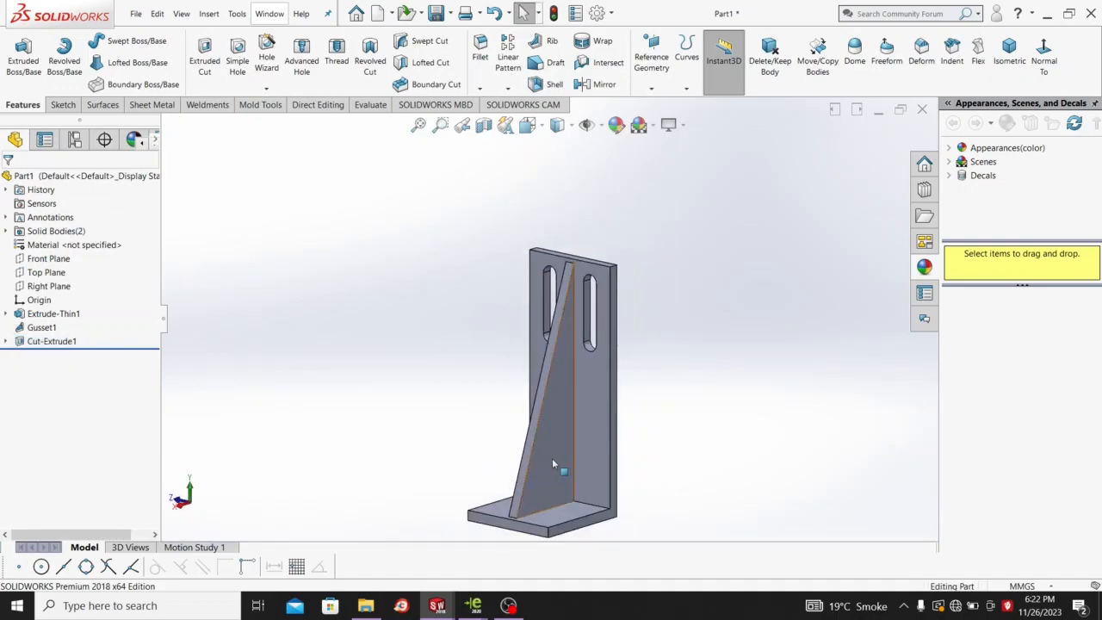
middle_drag(556, 457, 568, 517)
click(568, 517)
Start a sketch on the base face, view it normal, and draw two circles near top and bottom.
right_click(568, 518)
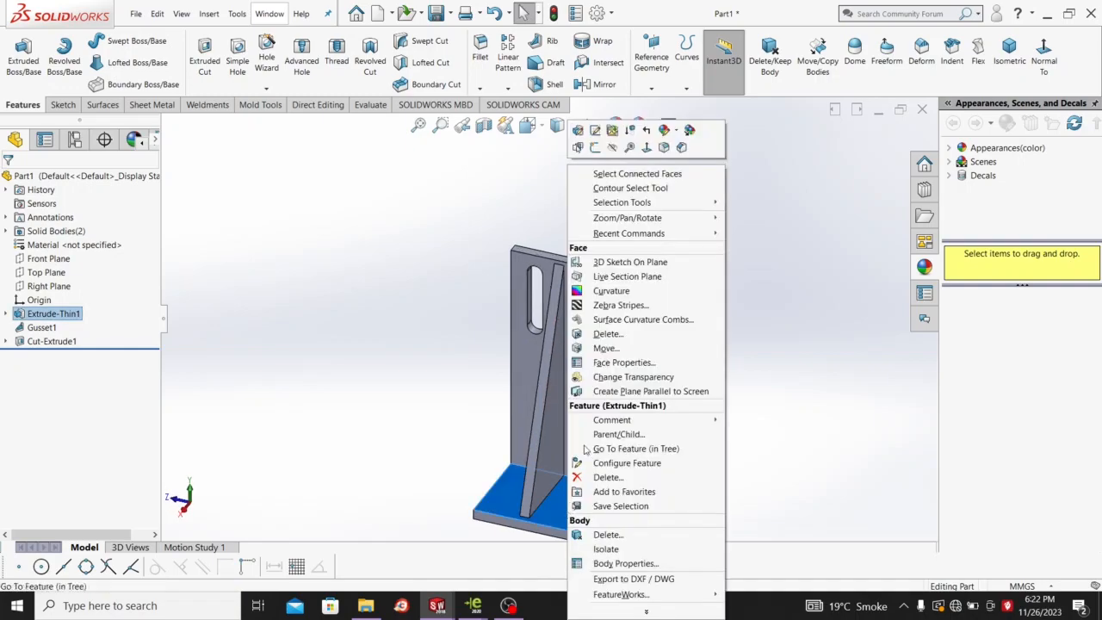
click(603, 148)
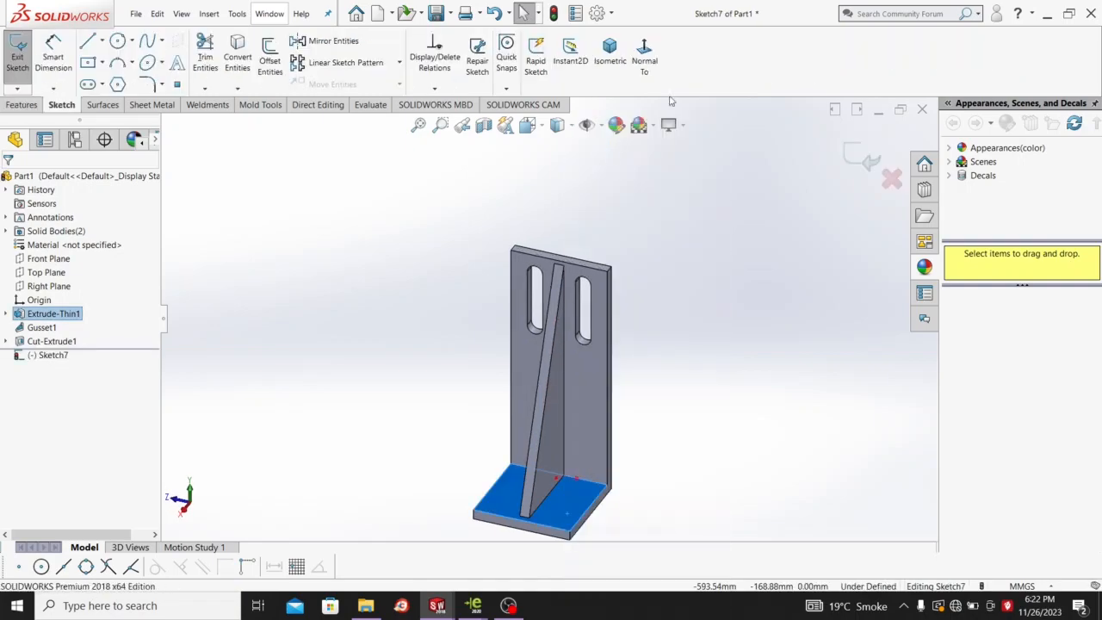
click(651, 59)
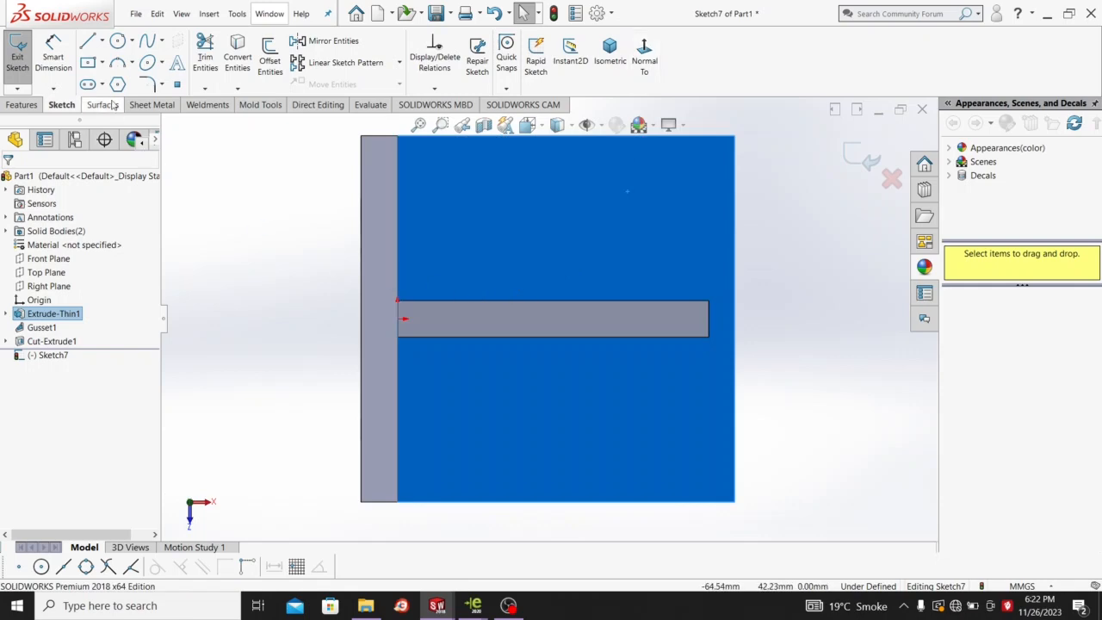
click(124, 45)
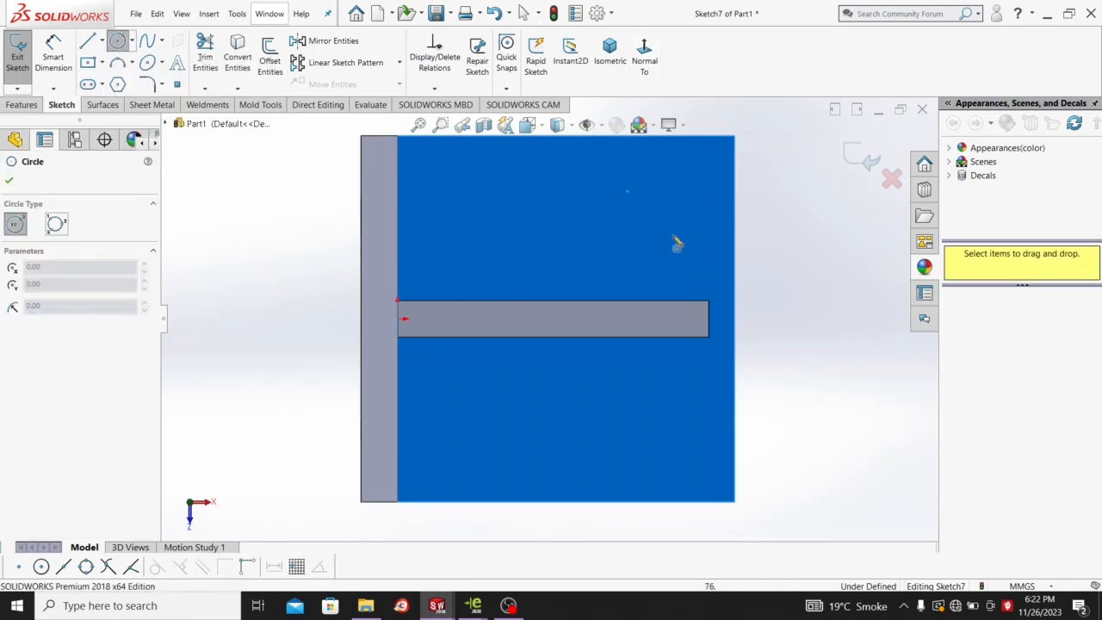
click(613, 204)
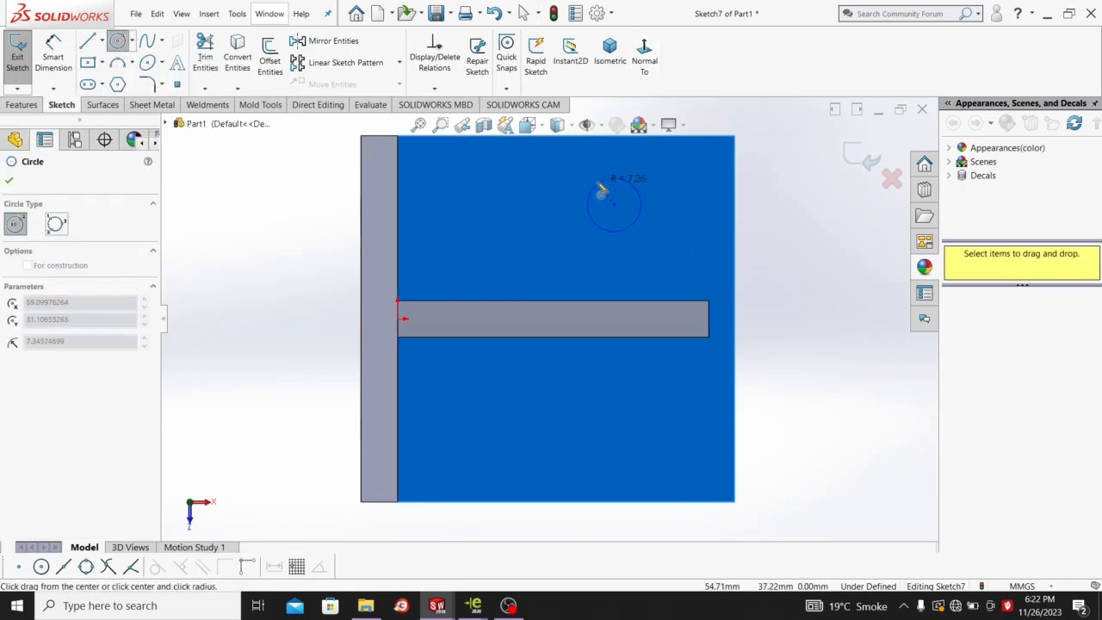
click(594, 181)
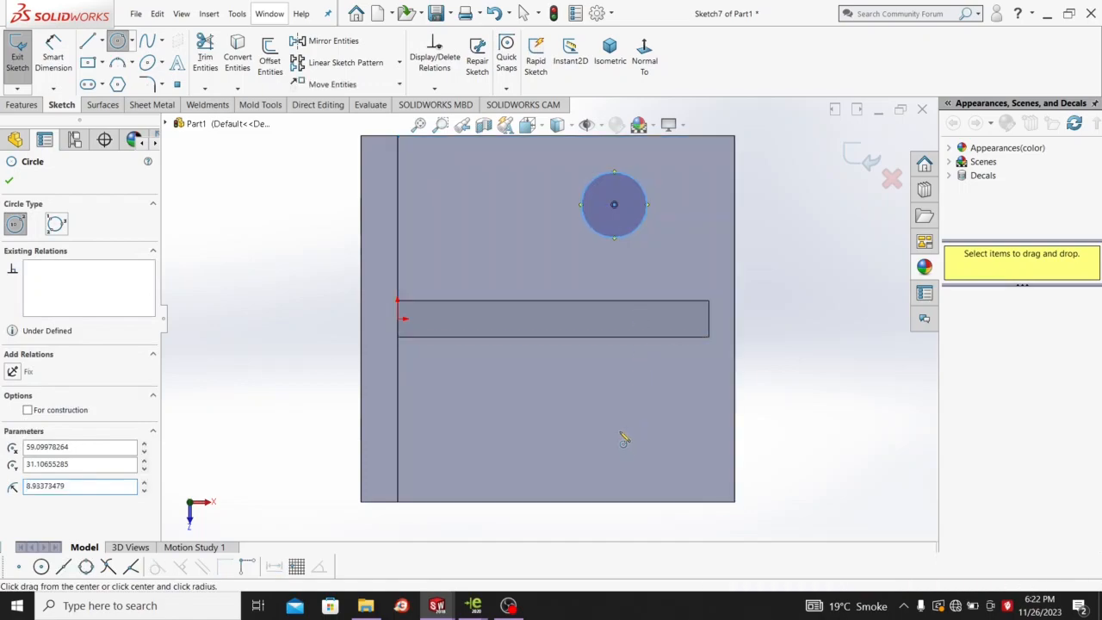
click(618, 431)
click(602, 398)
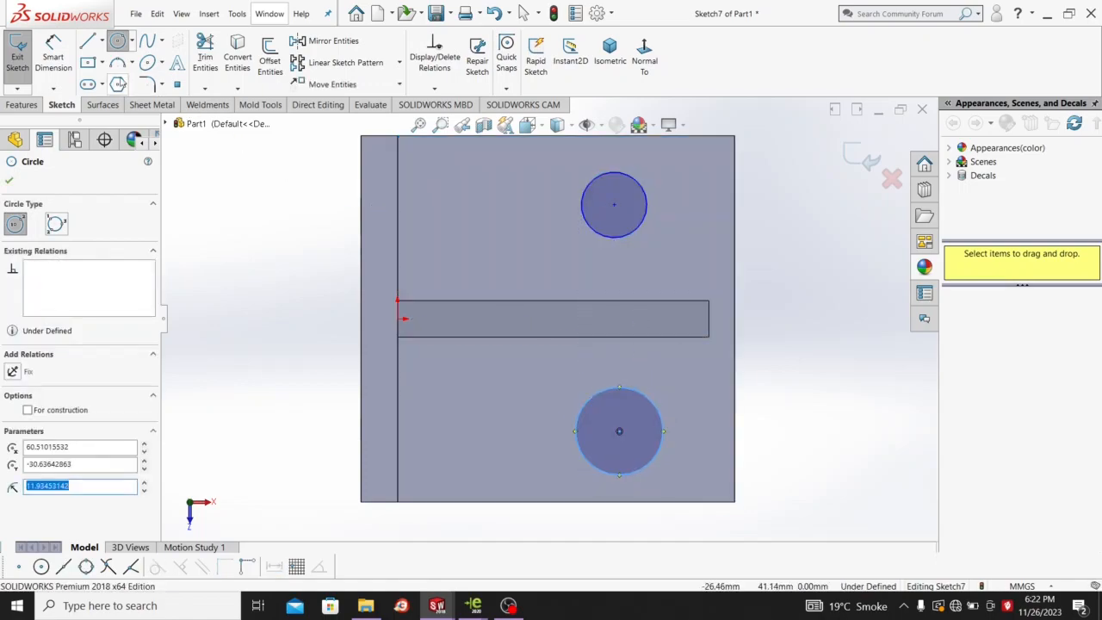
Dimension the upper circle's centre 70 mm from the base's left edge.
click(67, 66)
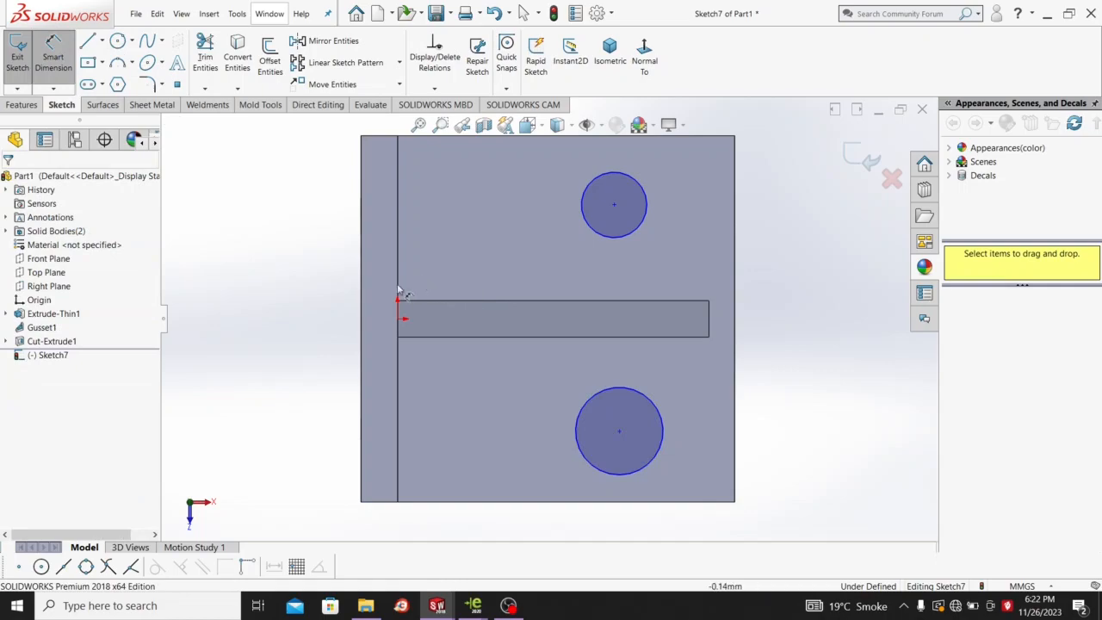
click(364, 292)
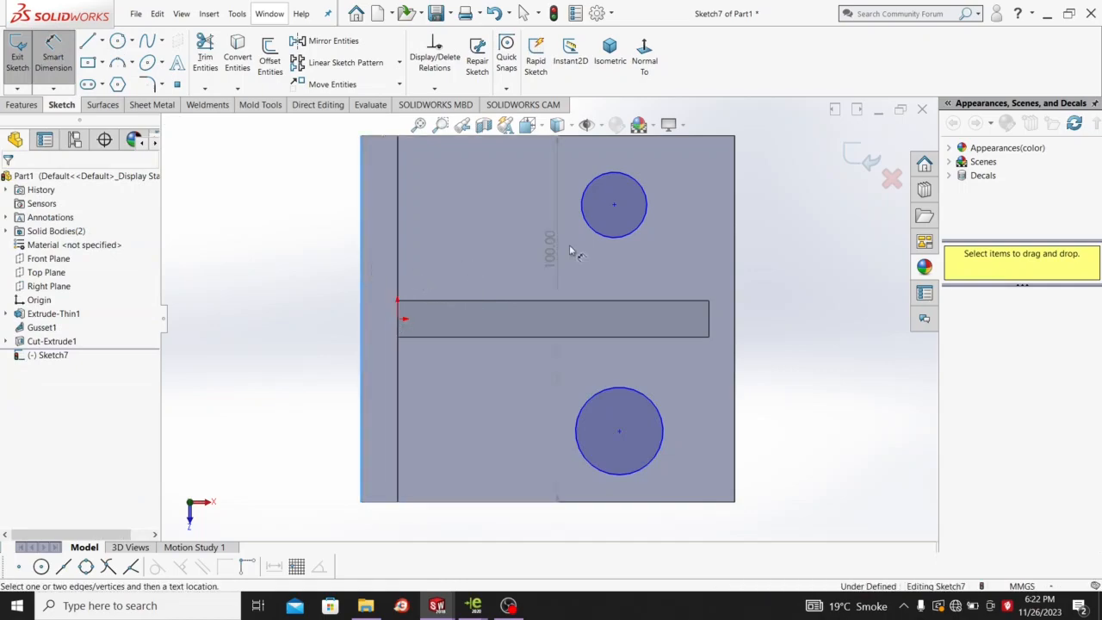
click(613, 207)
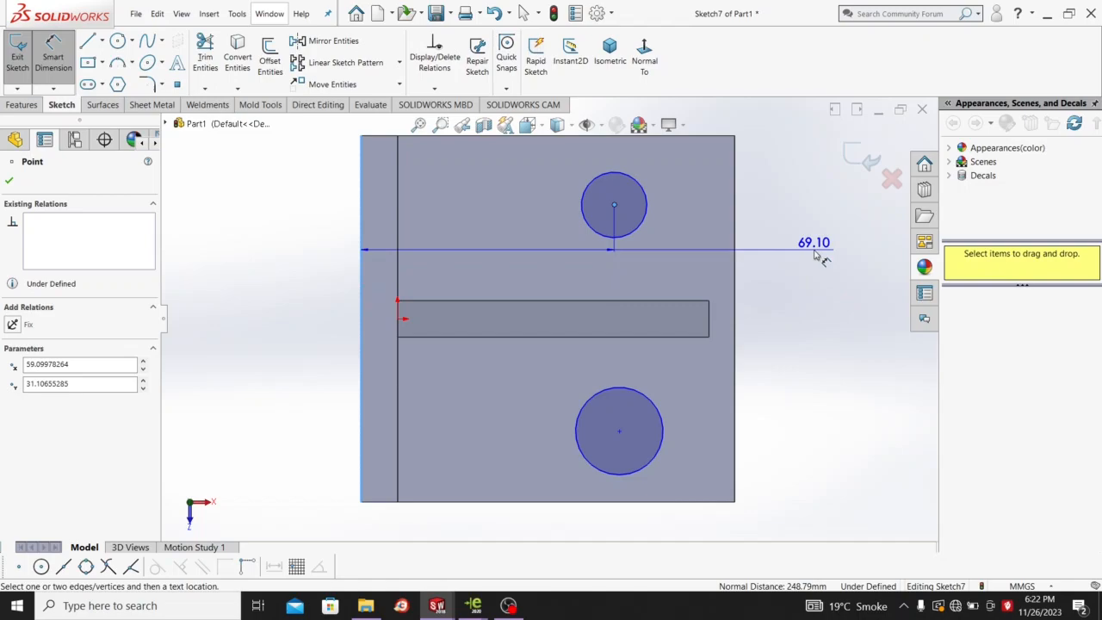
click(815, 255)
text(50)
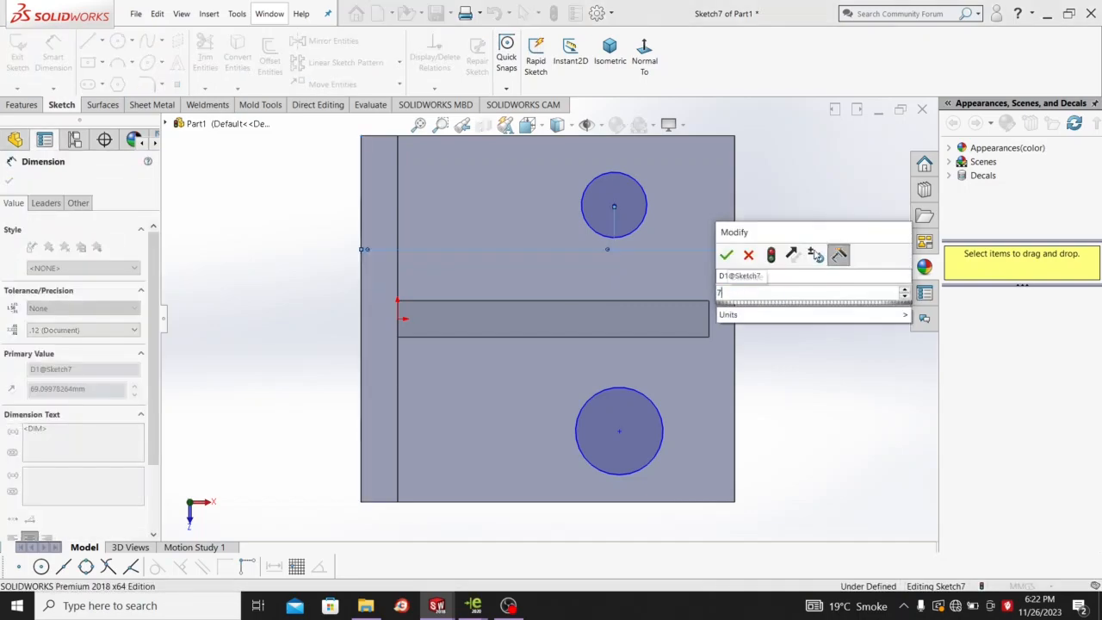
key(Return)
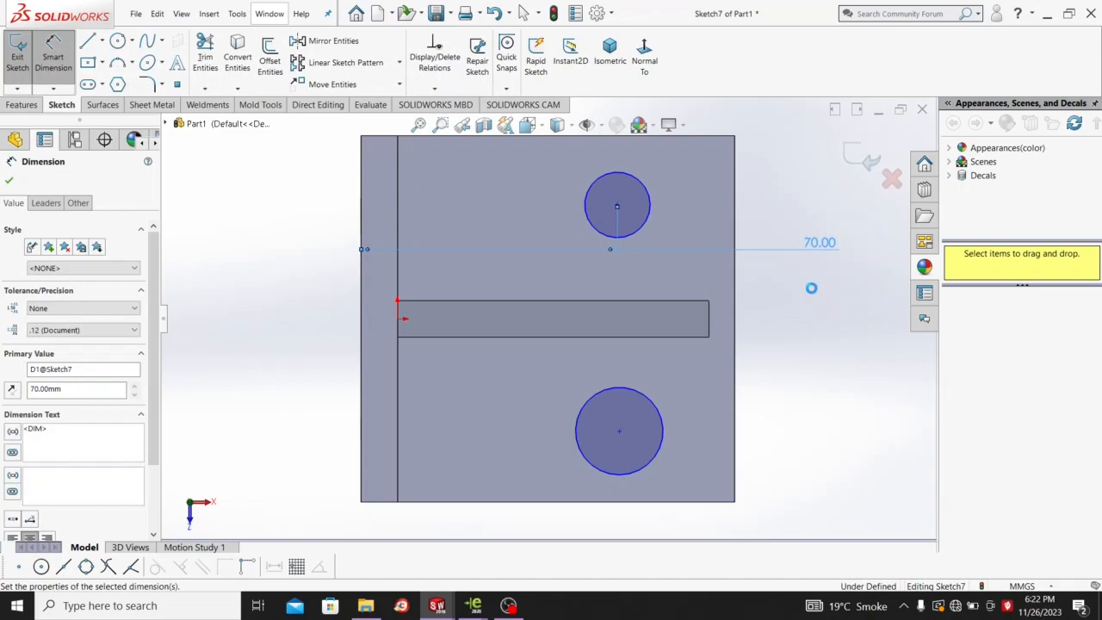
Dimension the upper circle's centre 20 mm from the top edge.
click(624, 138)
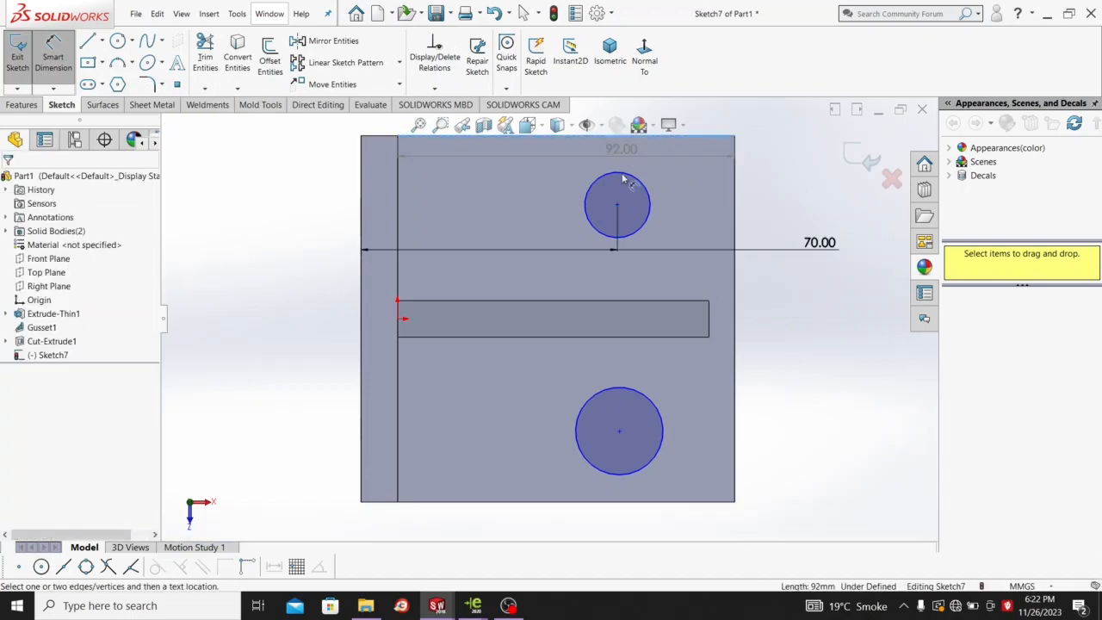
click(616, 205)
click(750, 166)
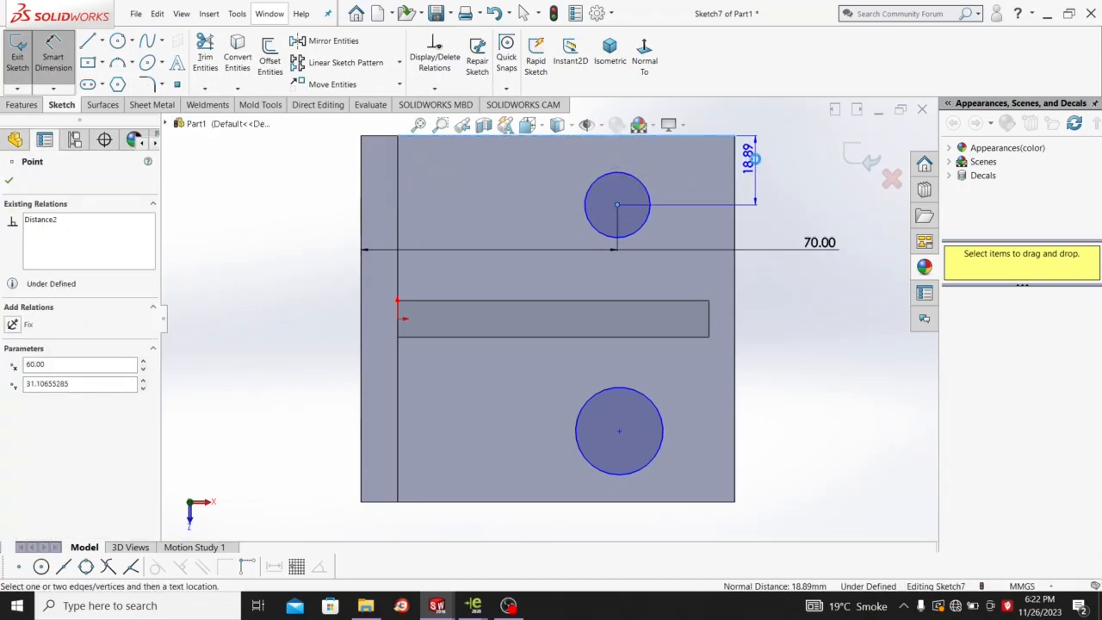
text(20)
key(Return)
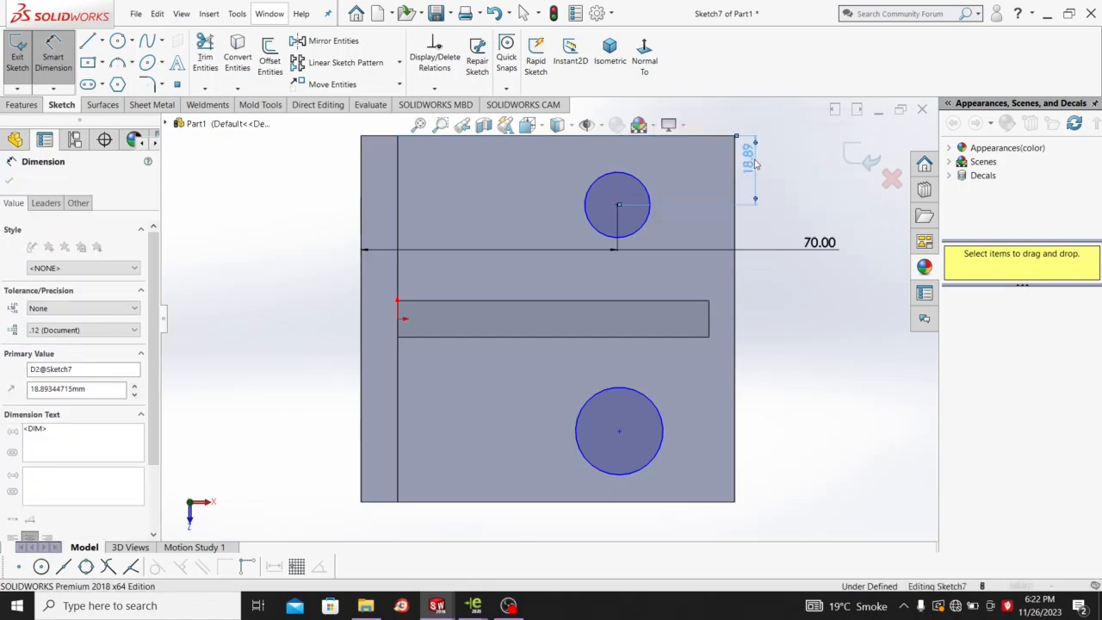
right_click(796, 205)
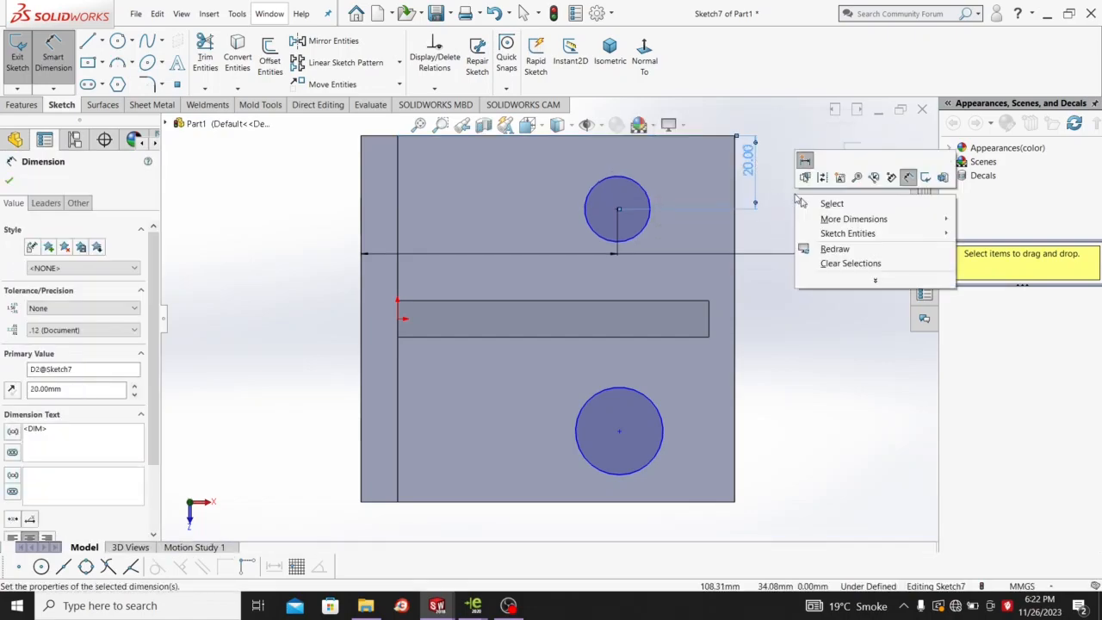
click(815, 203)
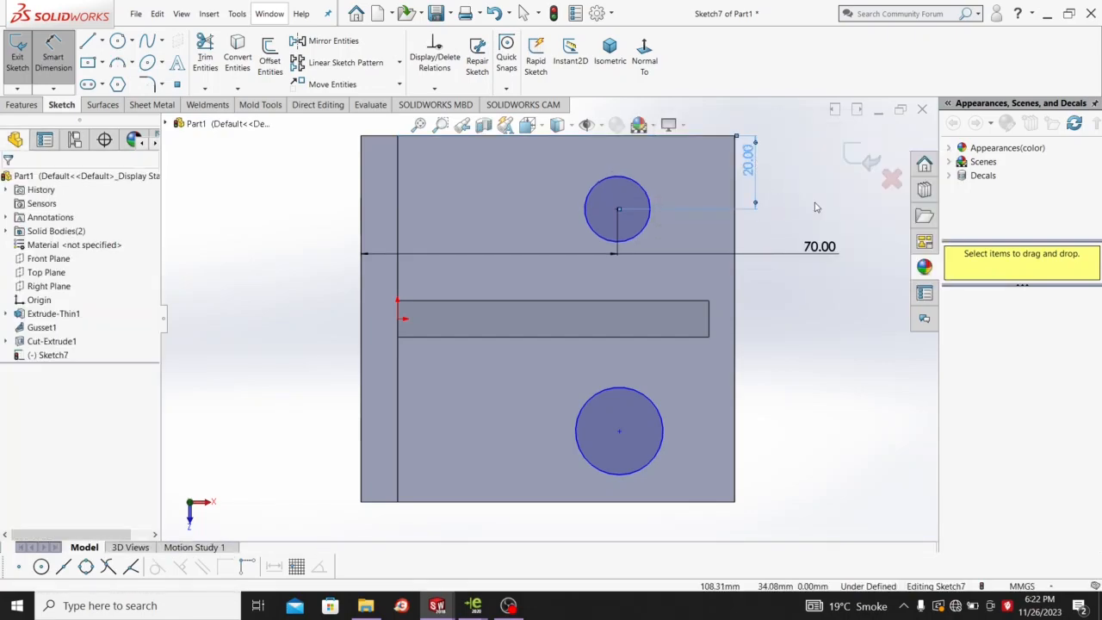
Align the two circle centres vertically and place the lower one 20 mm from the bottom edge.
click(617, 211)
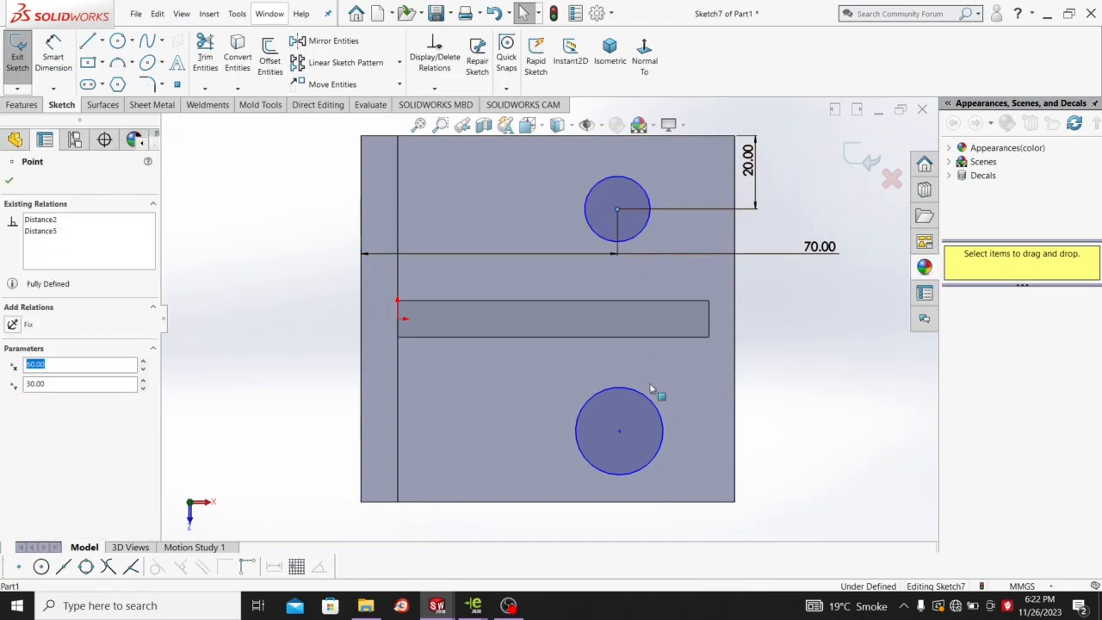
ctrl+click(619, 433)
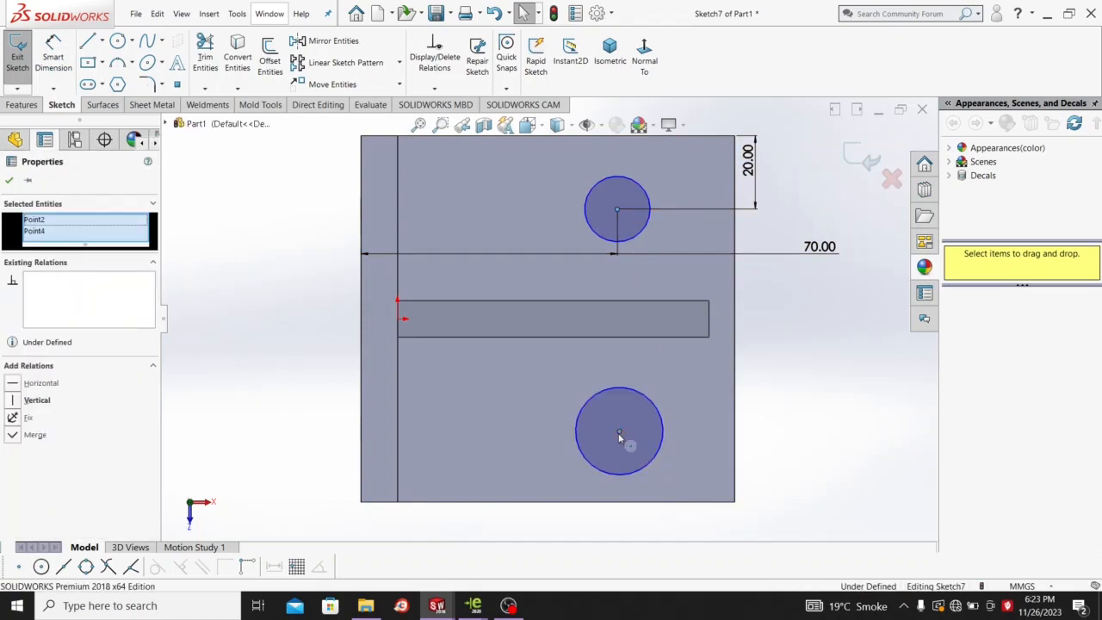
click(760, 341)
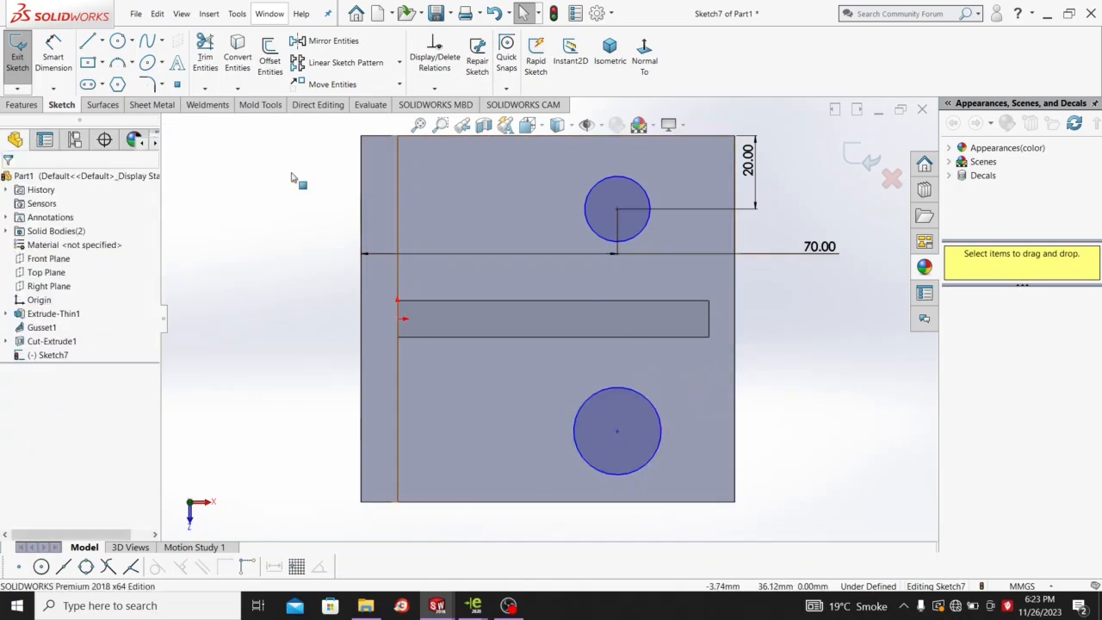
click(53, 56)
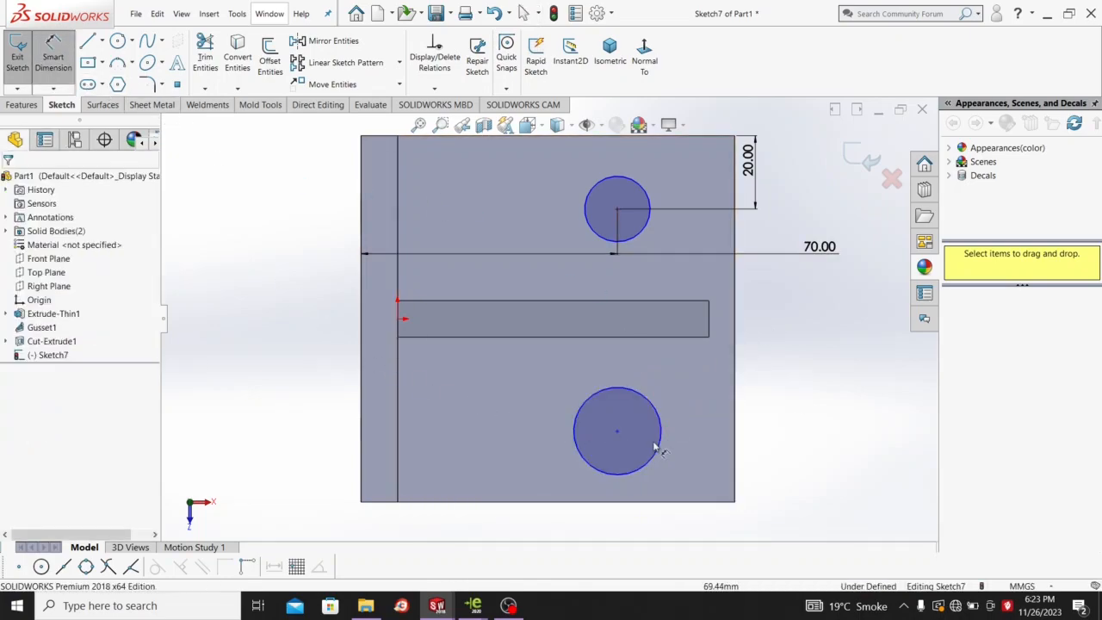
click(618, 433)
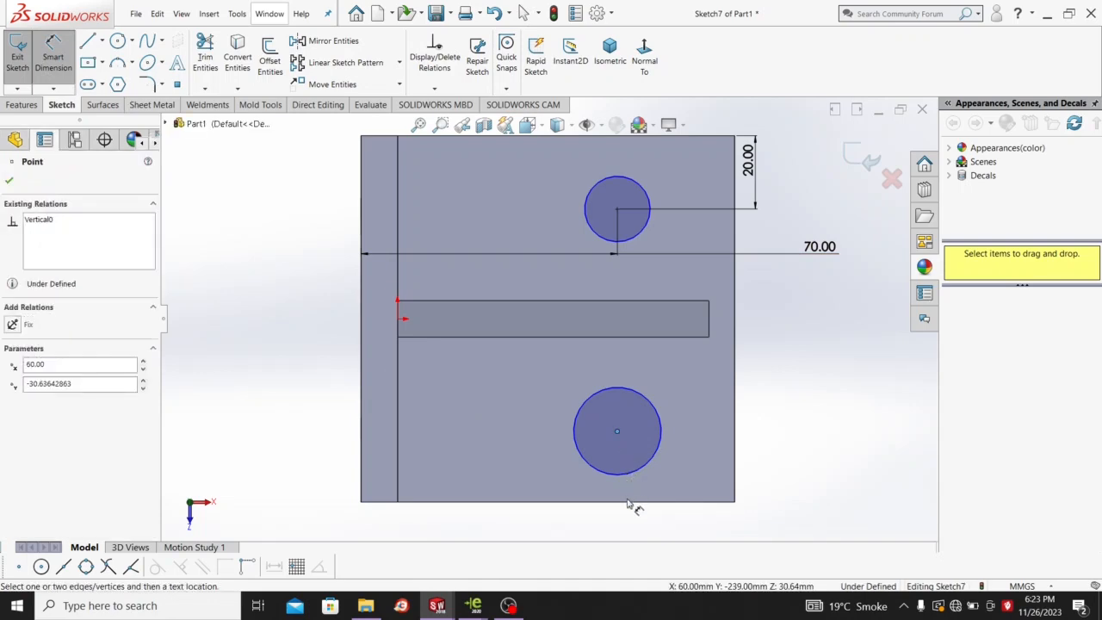
click(633, 501)
click(767, 439)
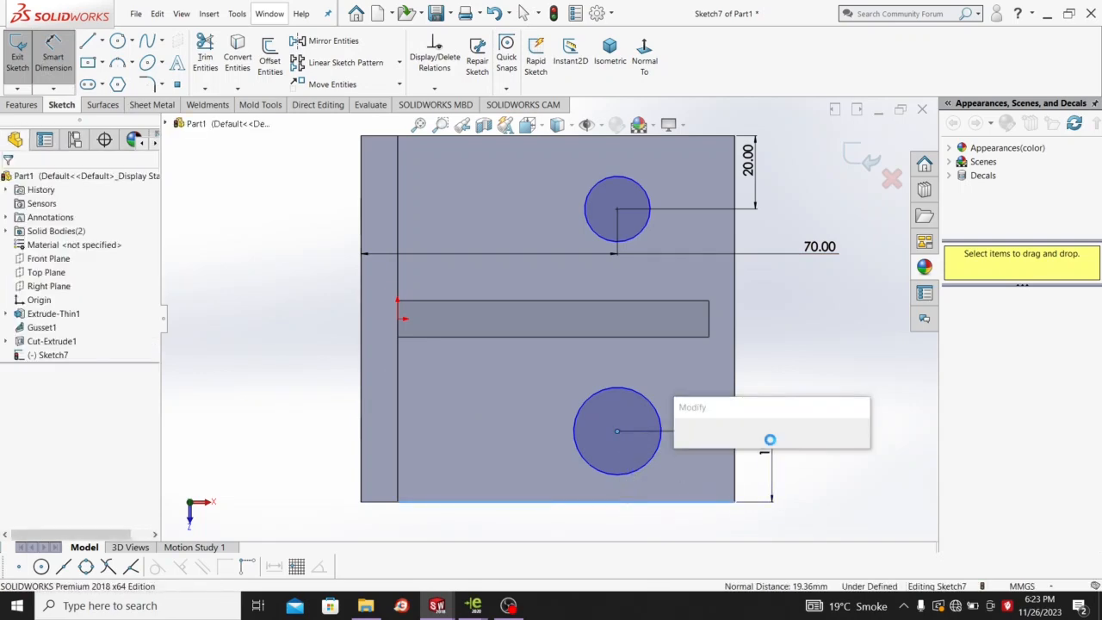
text(20)
key(Return)
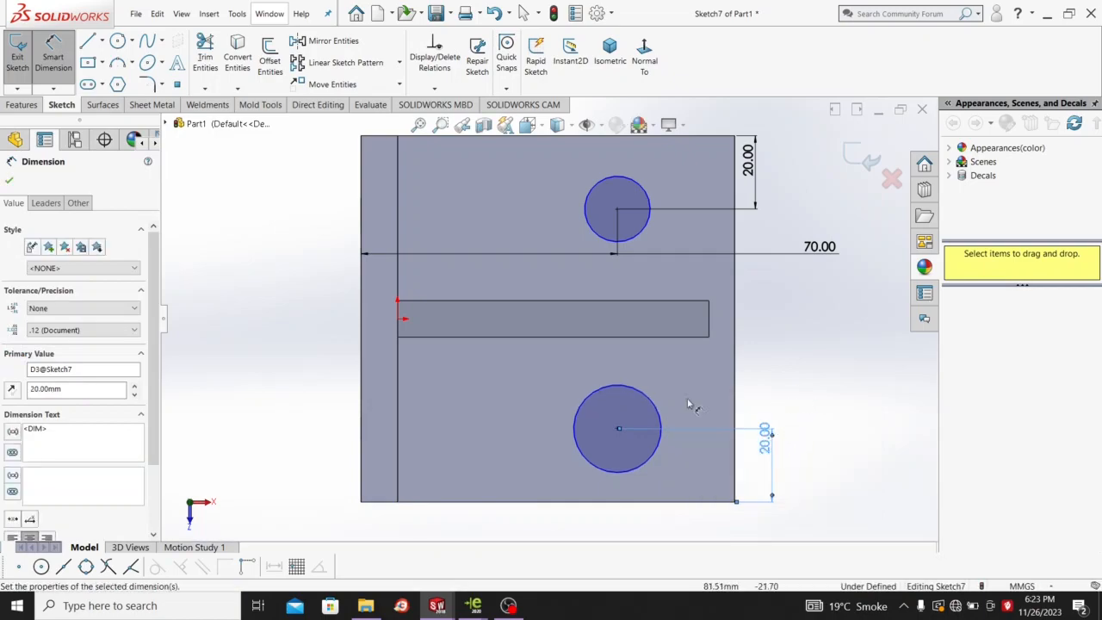
Give the lower hole circle a 15 mm diameter dimension.
click(668, 423)
click(798, 351)
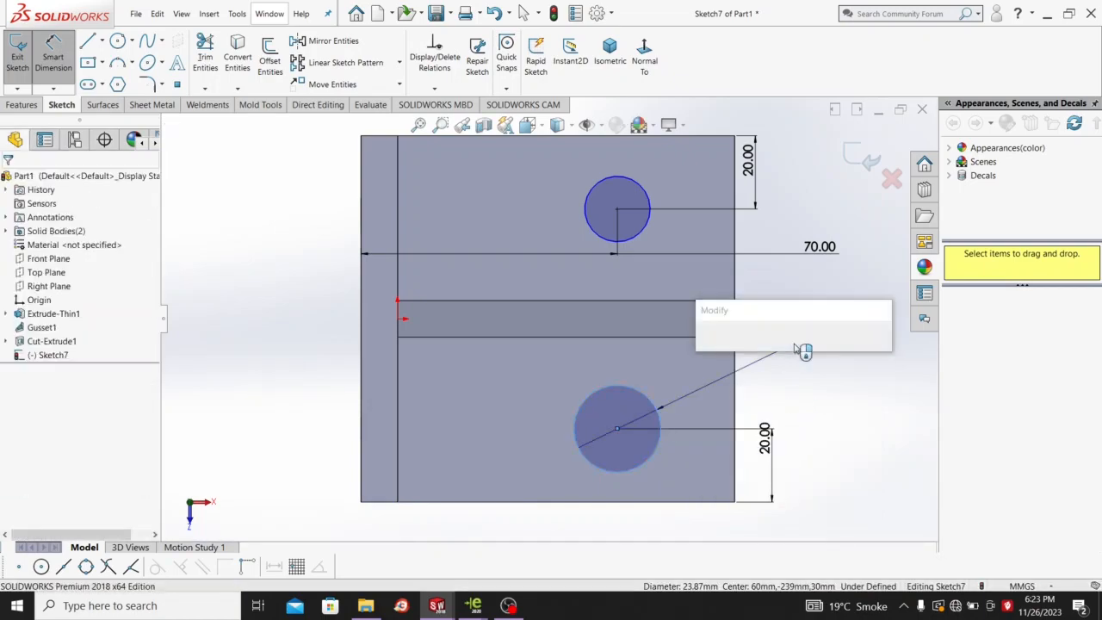
text(10)
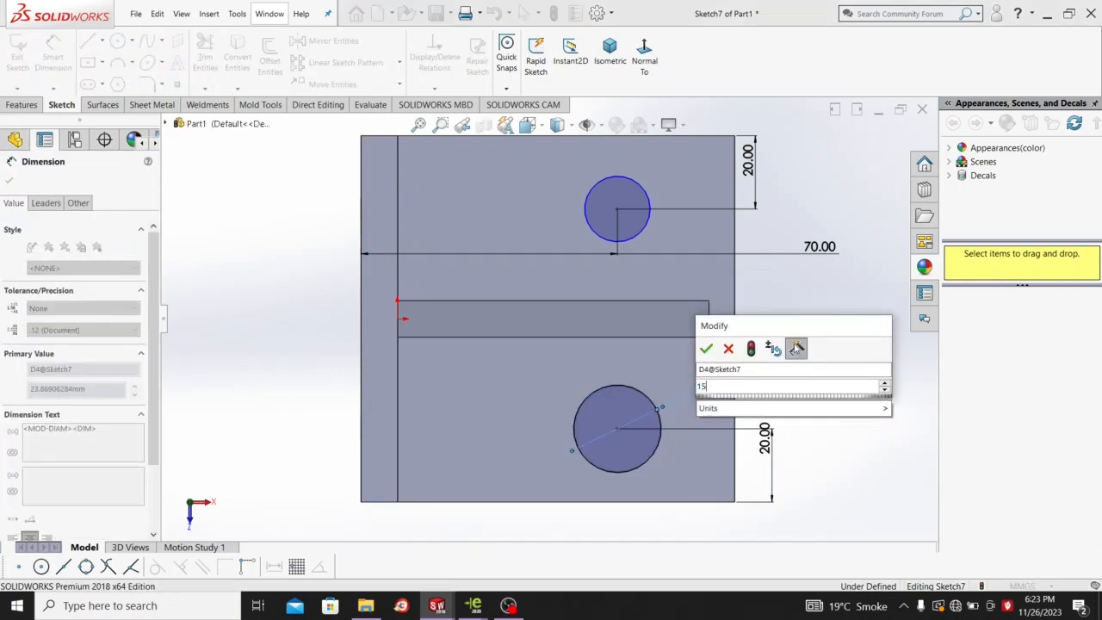
key(Return)
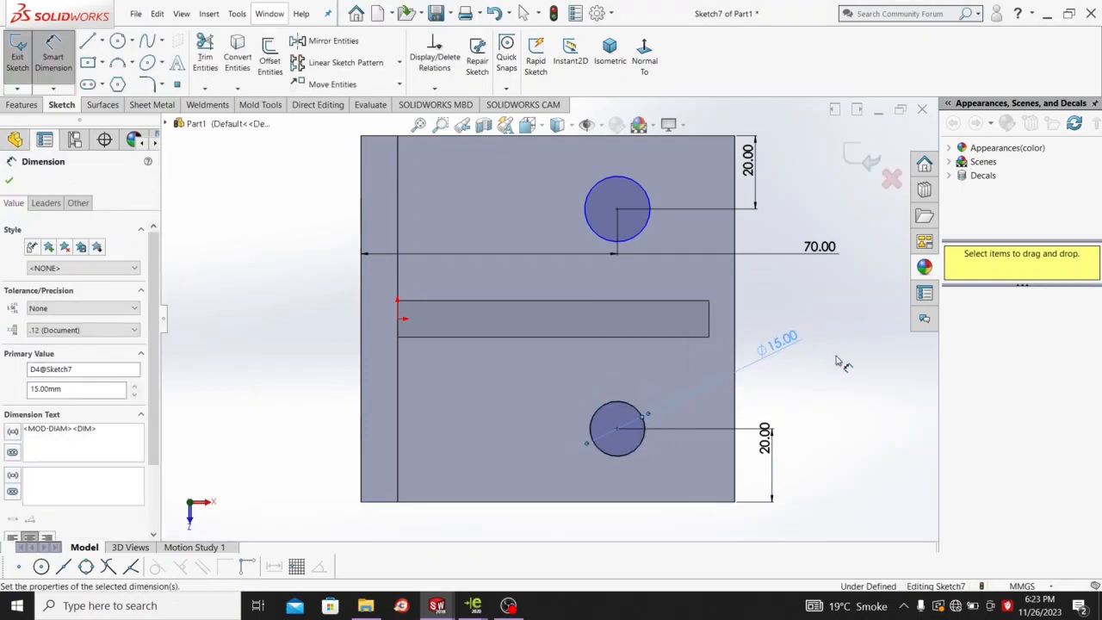
click(833, 357)
right_click(833, 362)
click(865, 367)
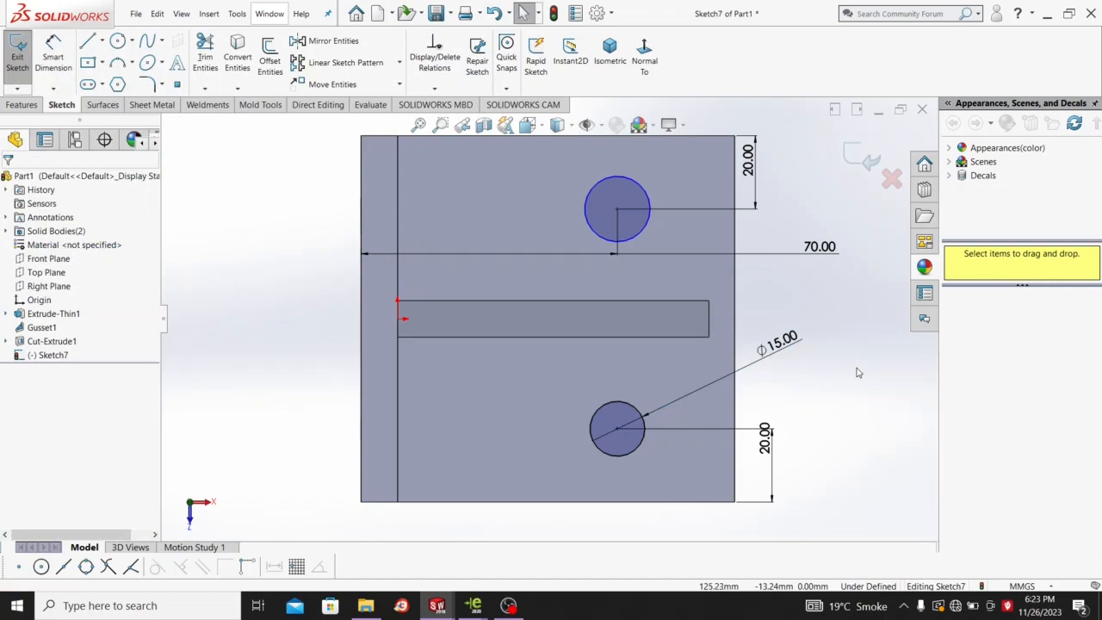
Add an Equal relation between the two hole circles.
click(638, 456)
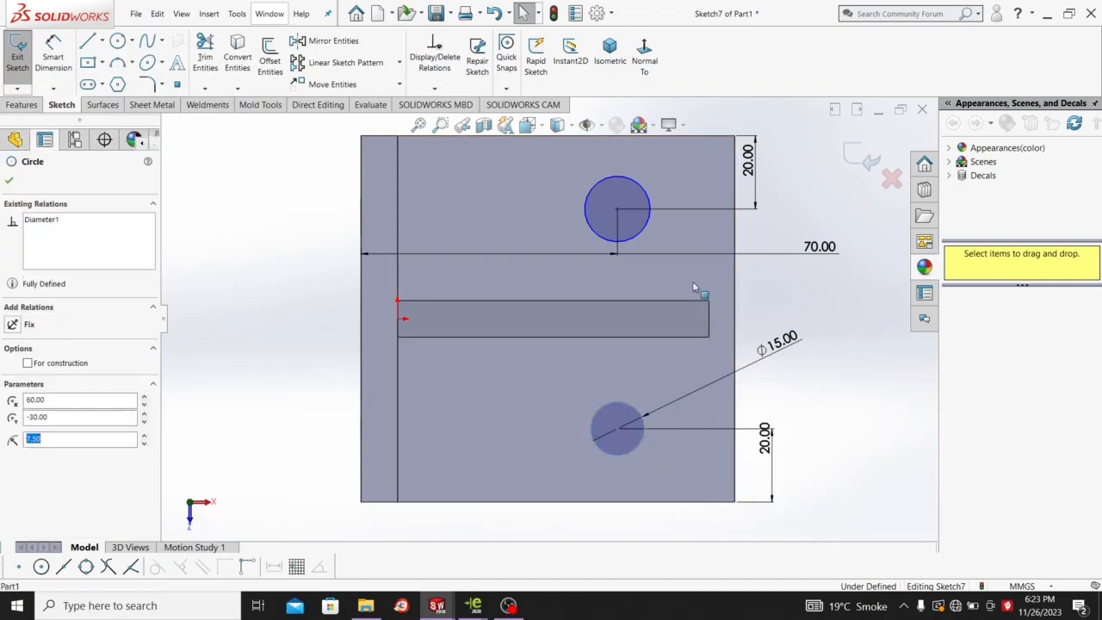
ctrl+click(647, 234)
click(730, 178)
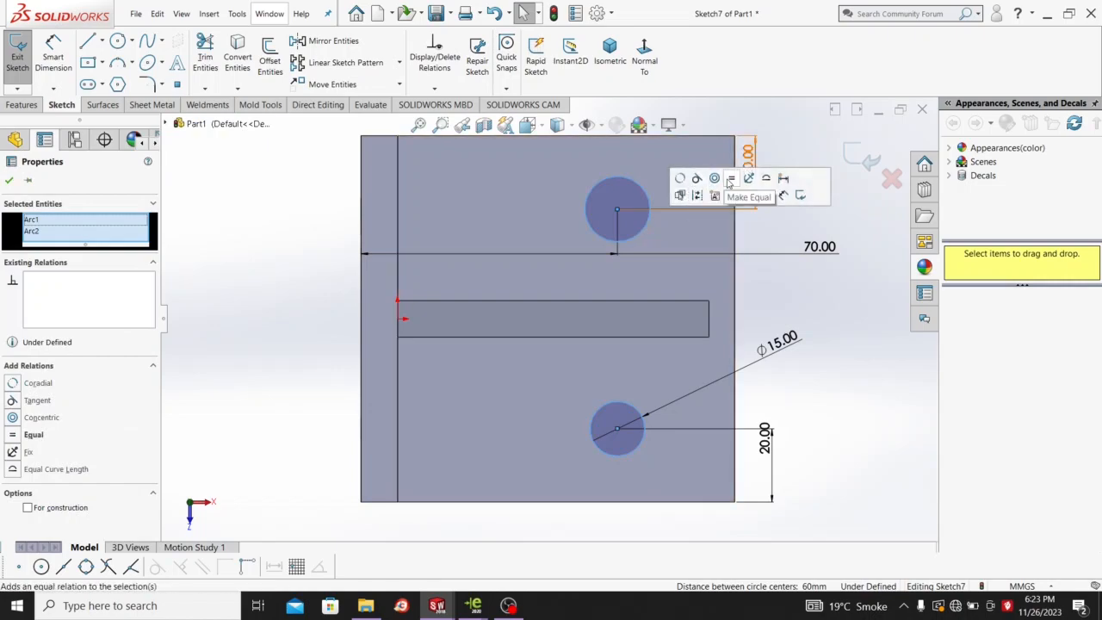
click(801, 348)
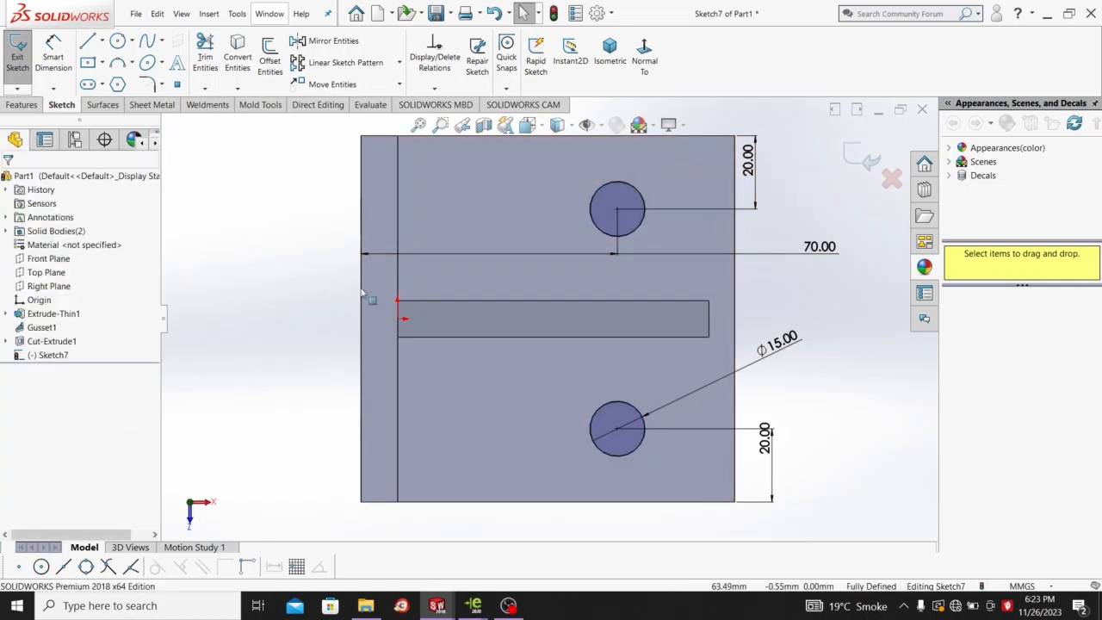
click(9, 104)
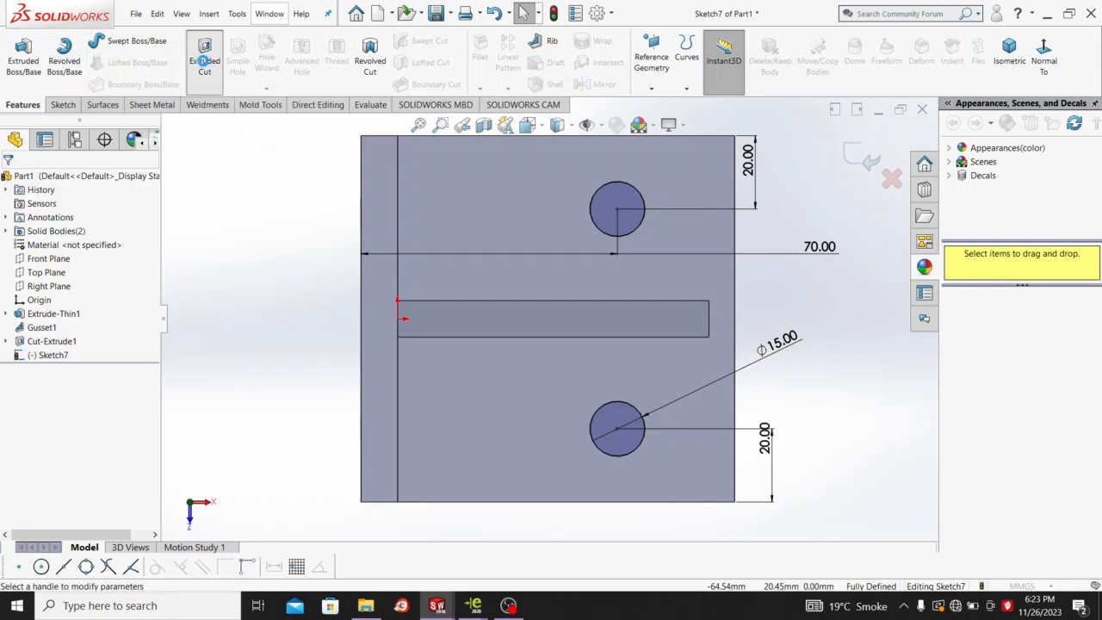
Extrude-cut the two Ø15 mm circles through the base, then view the bracket isometrically.
click(204, 62)
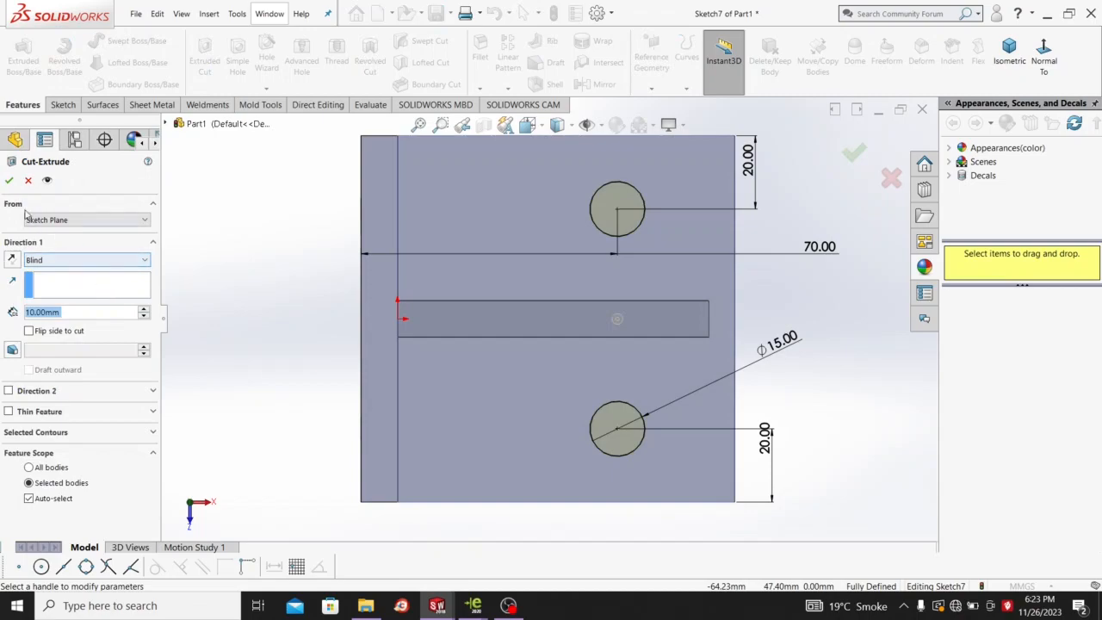
click(9, 181)
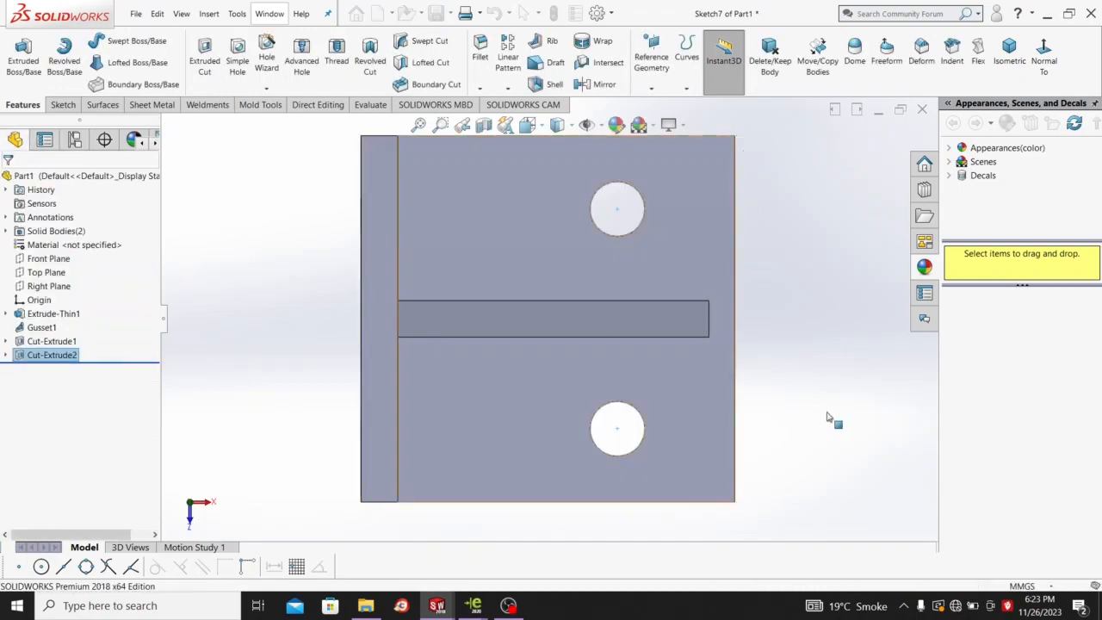
alt+middle_drag(769, 302, 750, 399)
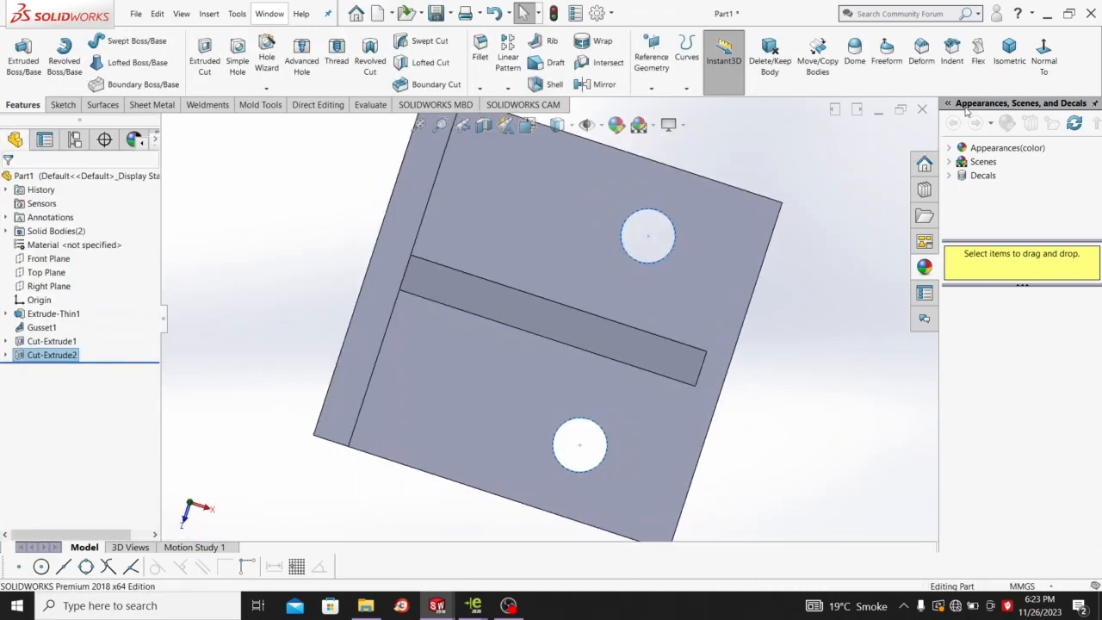
click(1007, 54)
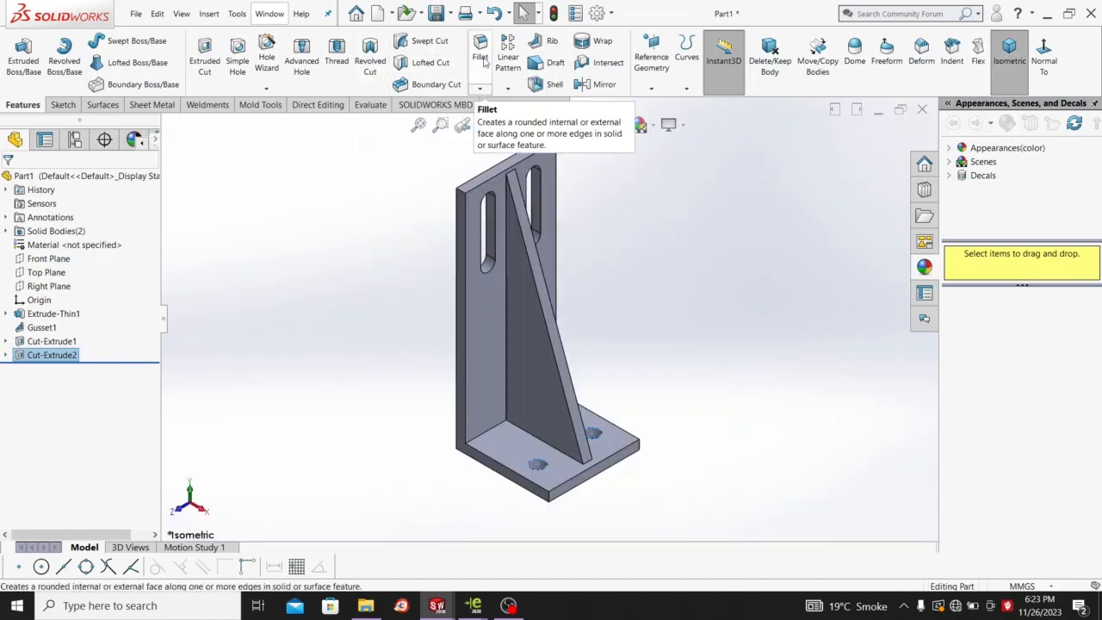
Chamfer the two base corner edges and the upright's two top corner edges at 10 mm × 45°.
click(480, 88)
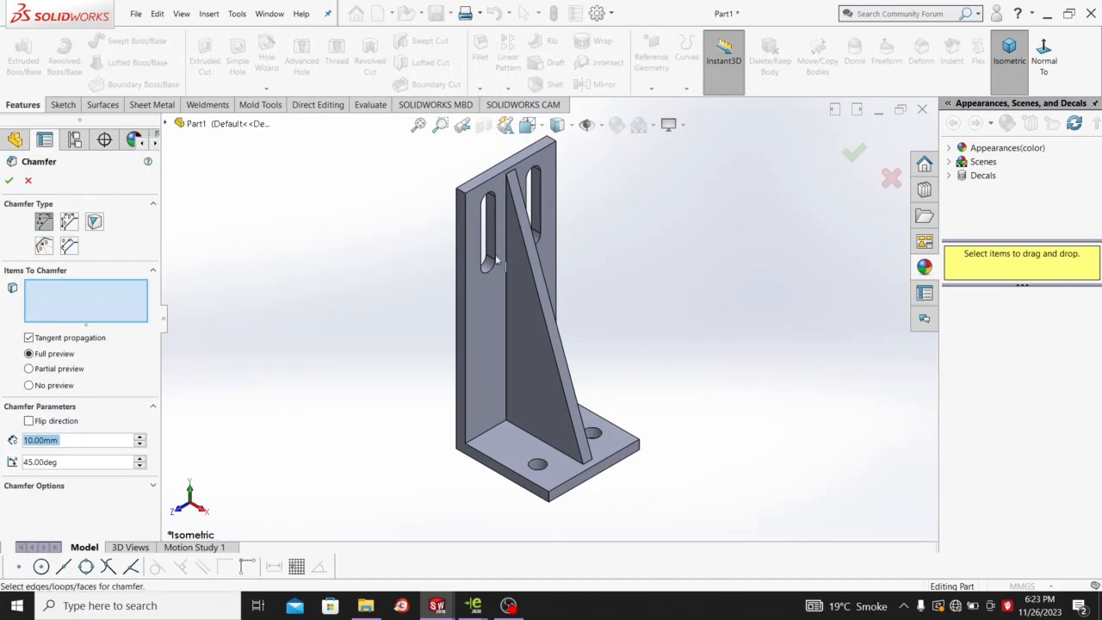
scroll(552, 493, up, 3)
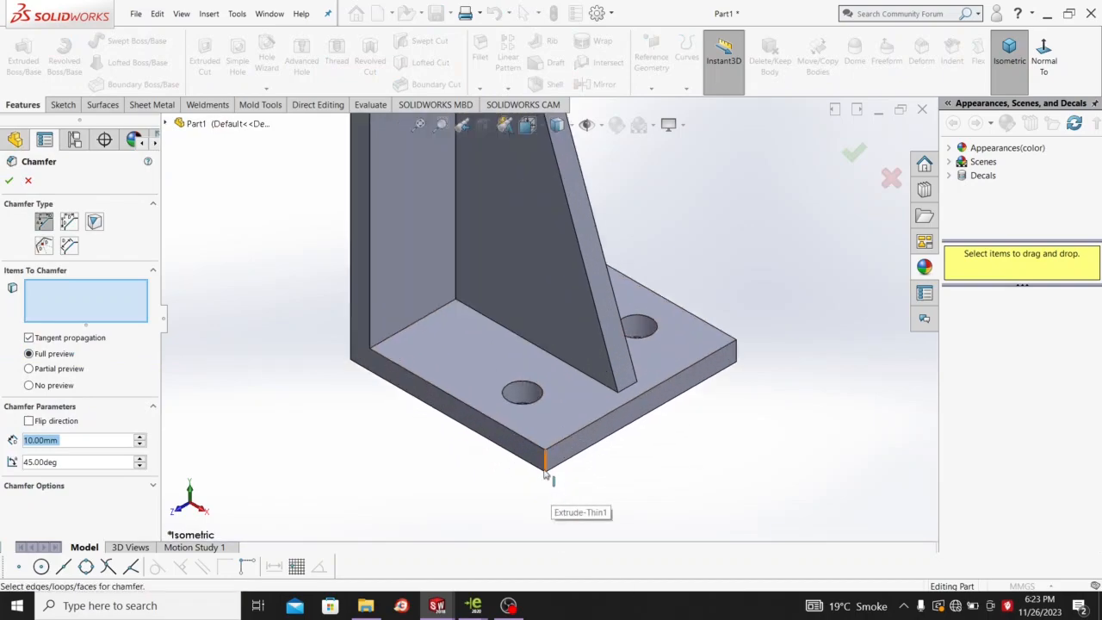
click(549, 468)
middle_drag(843, 398, 763, 433)
scroll(677, 357, up, 4)
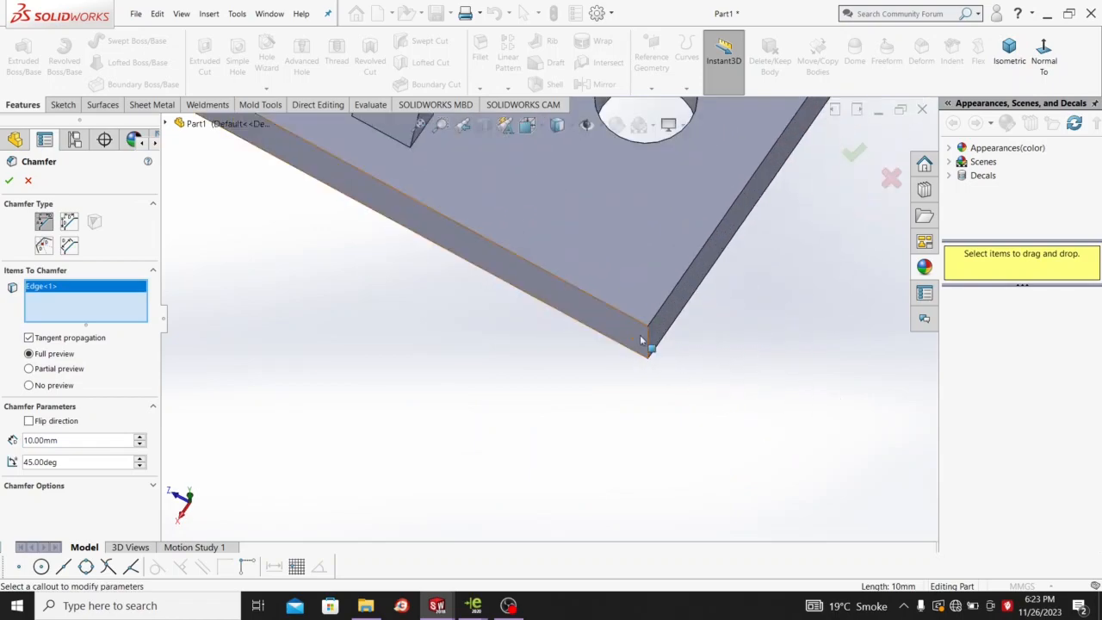
click(651, 344)
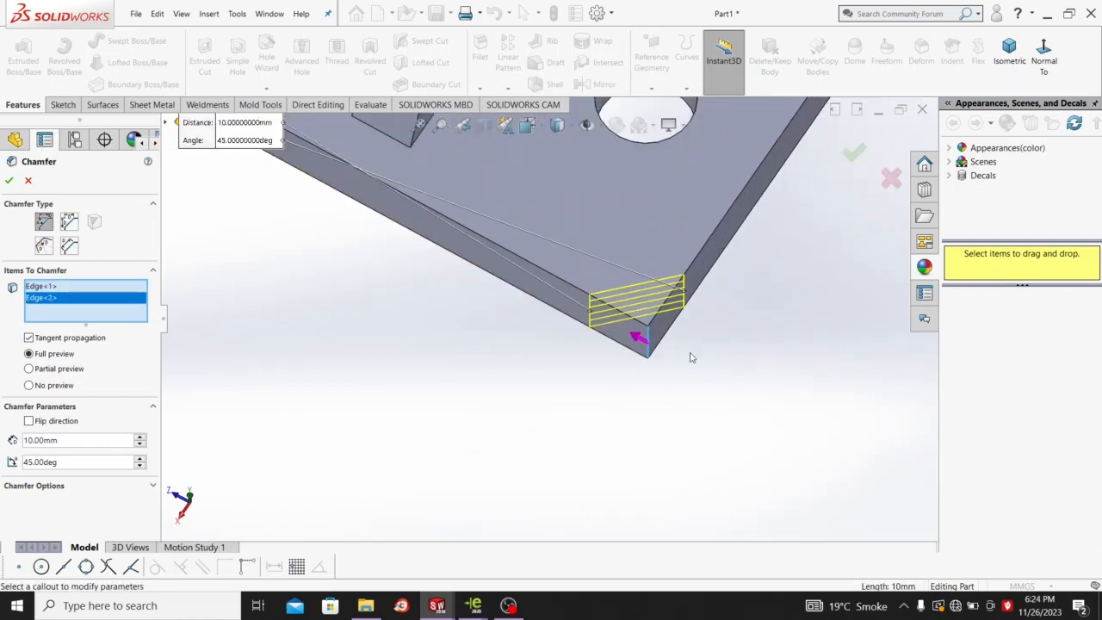
scroll(680, 355, down, 4)
scroll(646, 332, down, 3)
scroll(583, 183, up, 4)
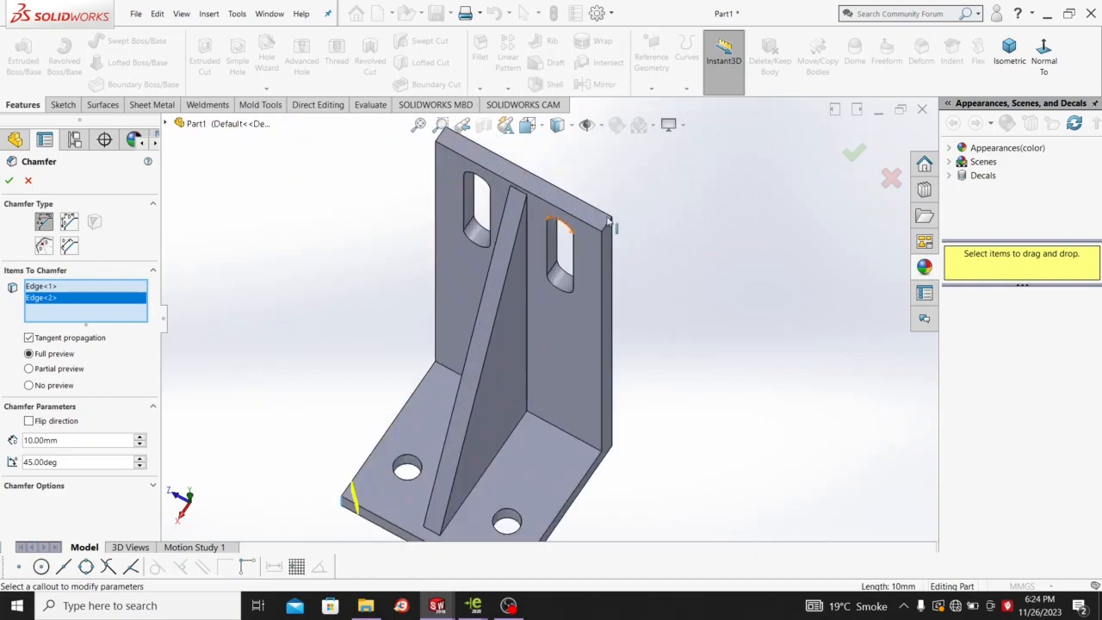
scroll(617, 236, up, 2)
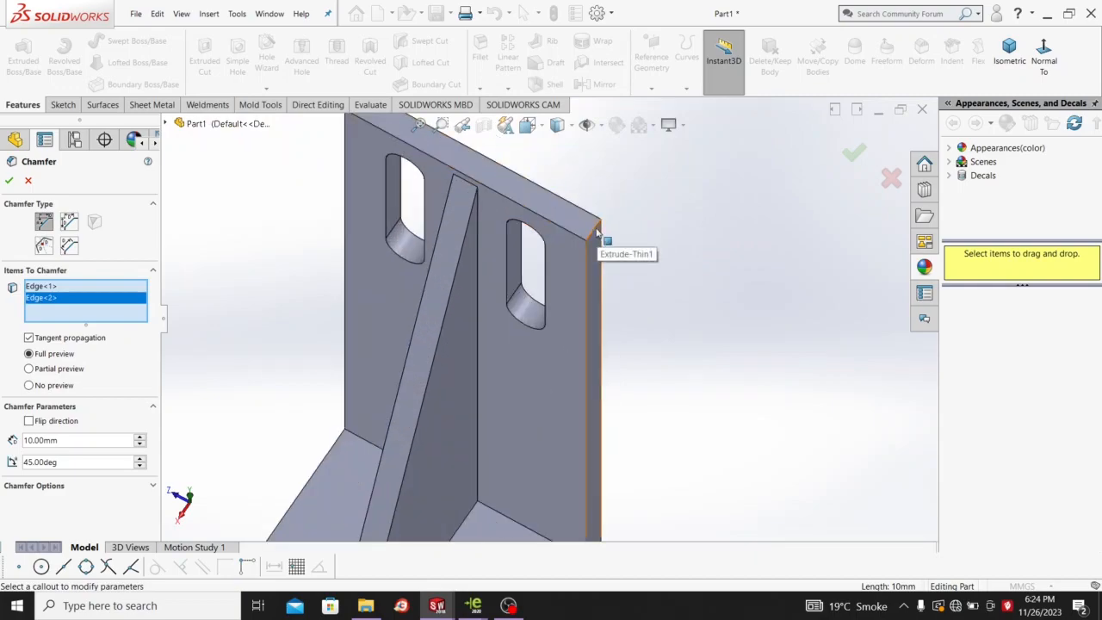
click(596, 231)
scroll(608, 256, down, 3)
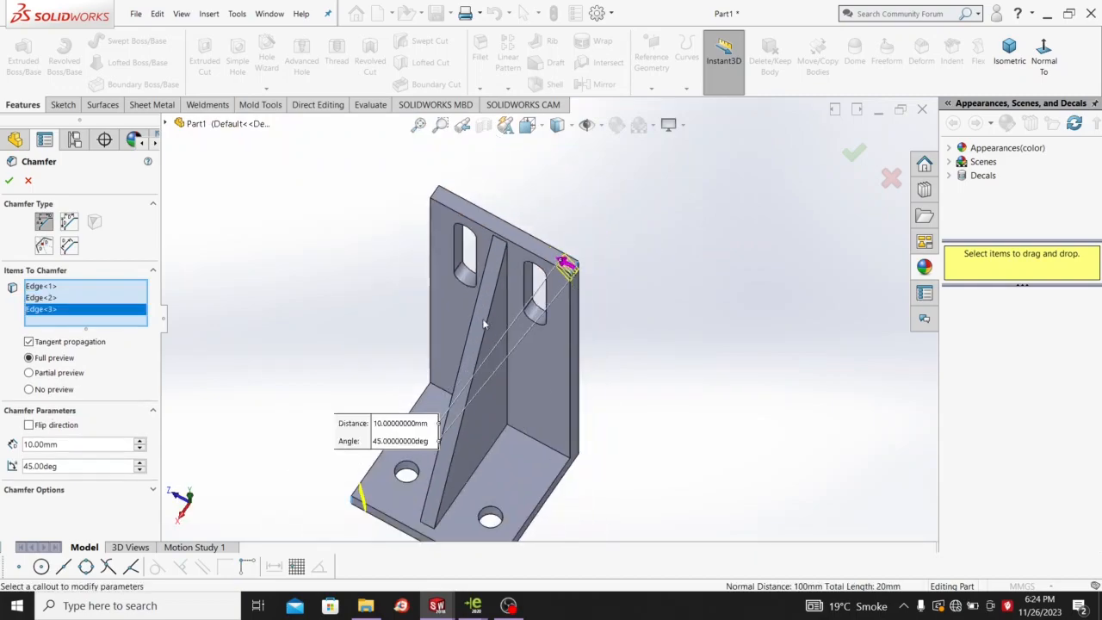
middle_drag(484, 321, 377, 267)
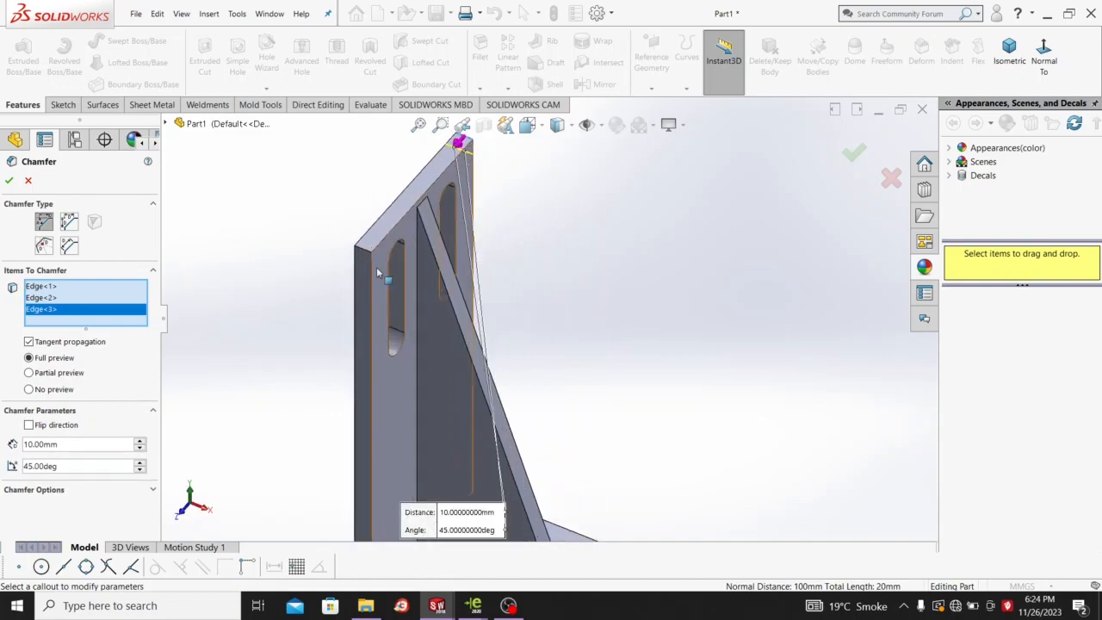
scroll(387, 247, up, 3)
click(388, 248)
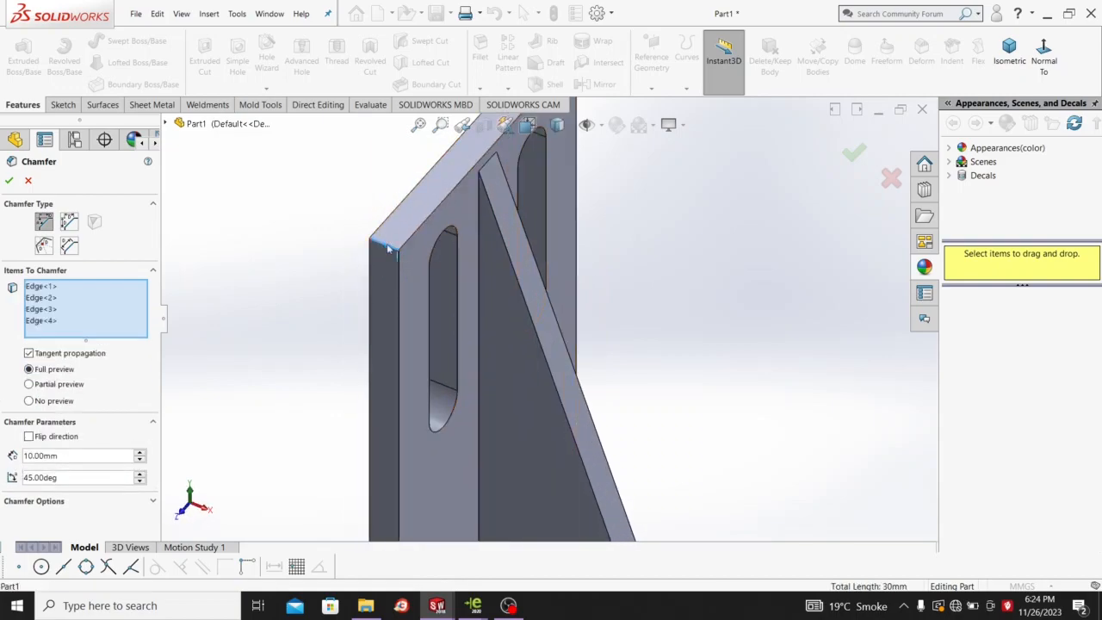
scroll(598, 310, down, 5)
middle_drag(564, 330, 376, 268)
click(7, 181)
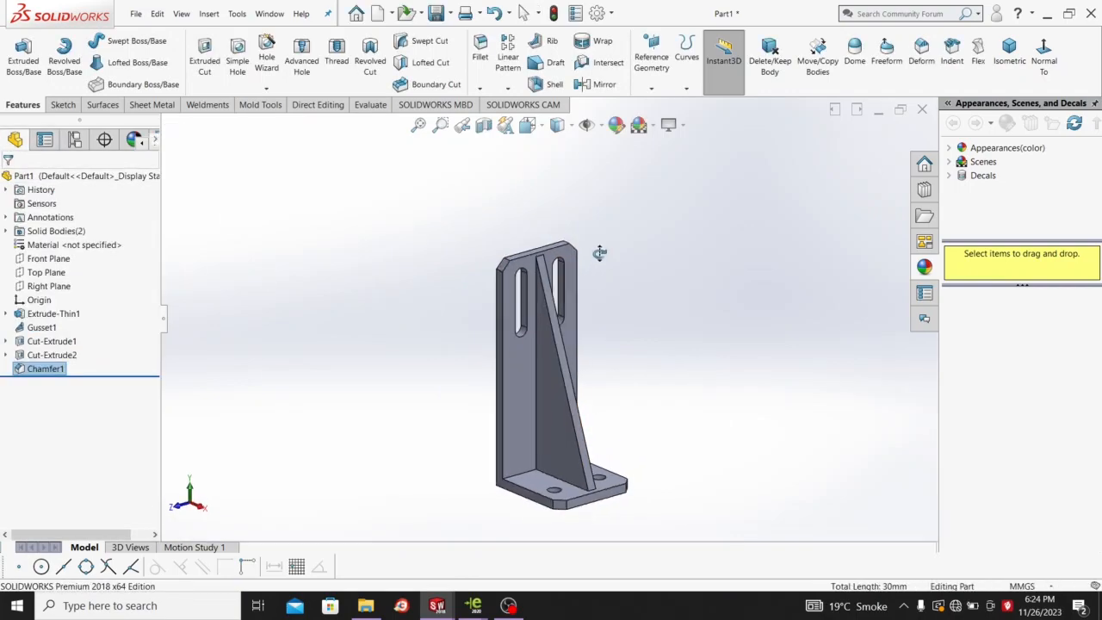
Apply a red colour appearance to the entire bracket part.
click(617, 131)
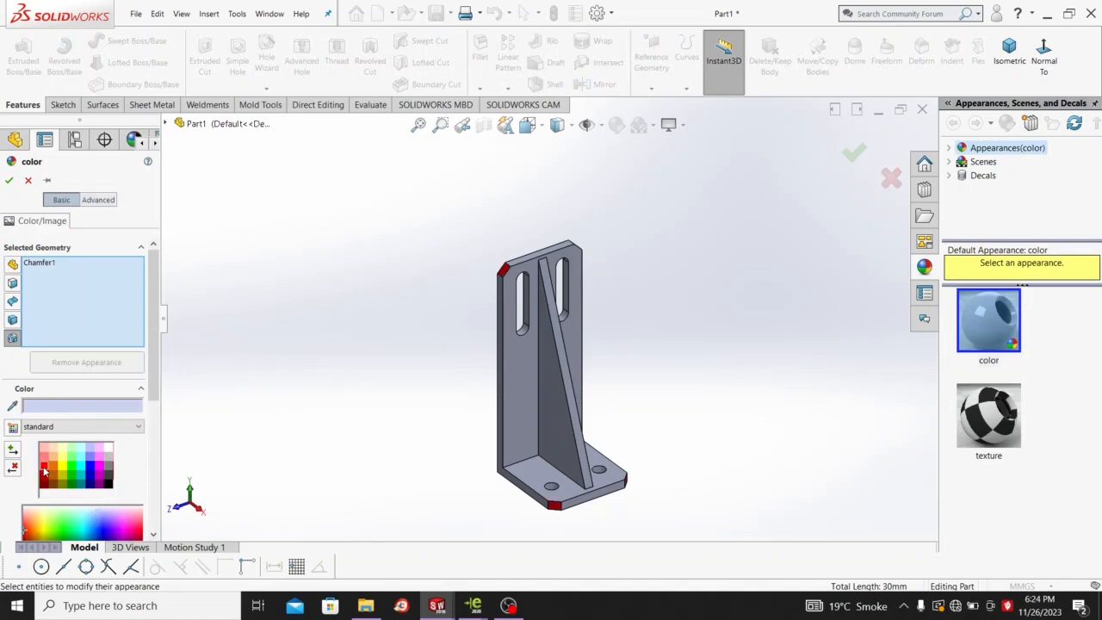
click(44, 469)
drag(557, 425, 673, 519)
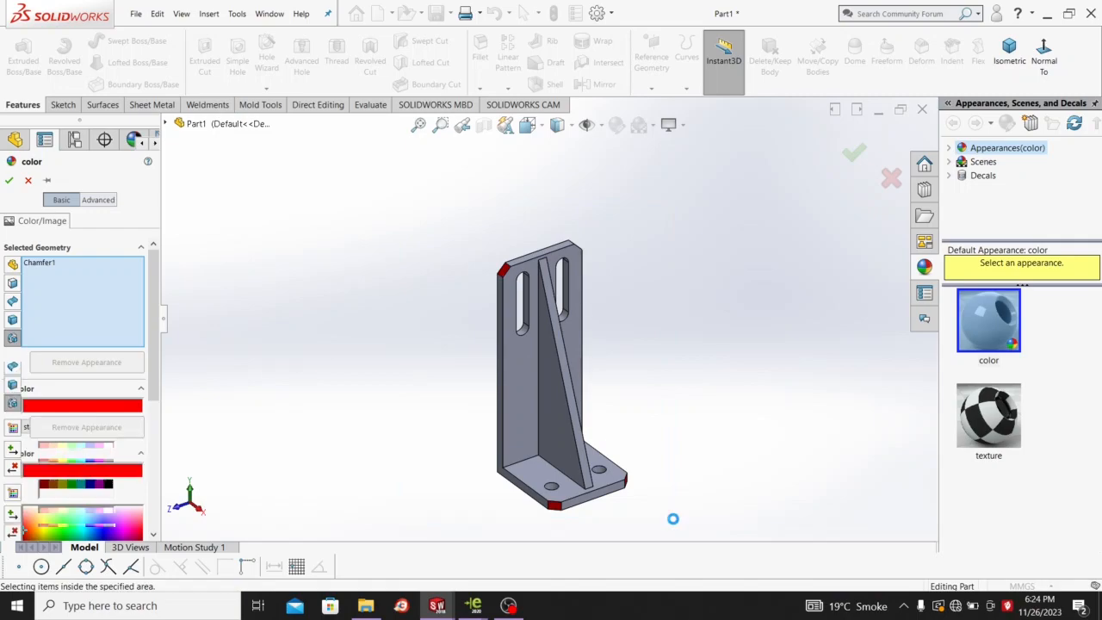
click(10, 179)
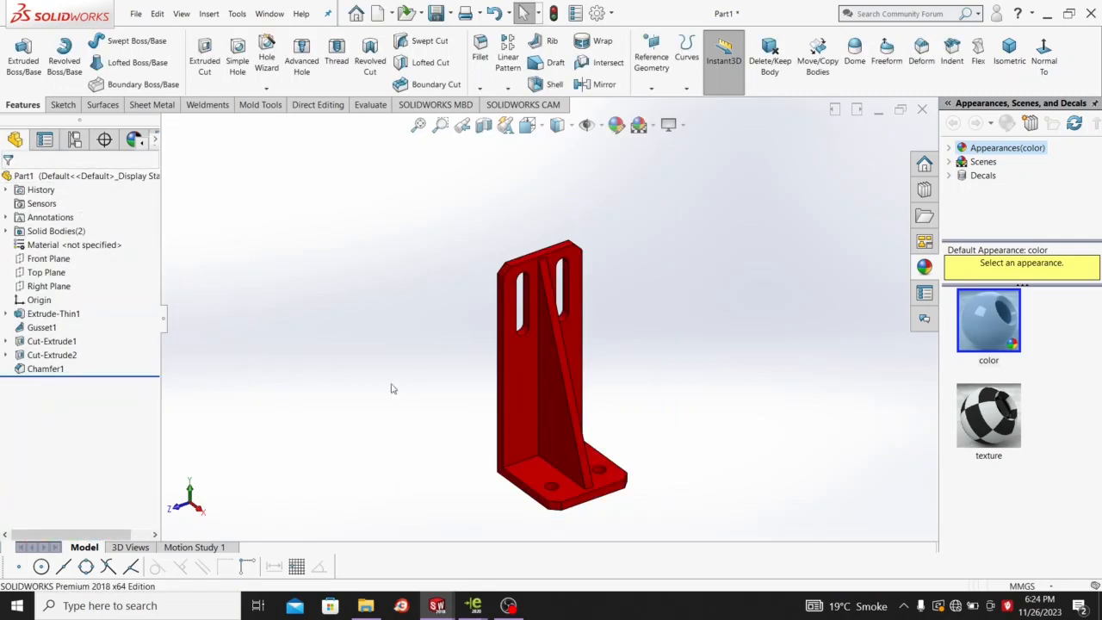
scroll(592, 457, up, 3)
scroll(539, 341, down, 3)
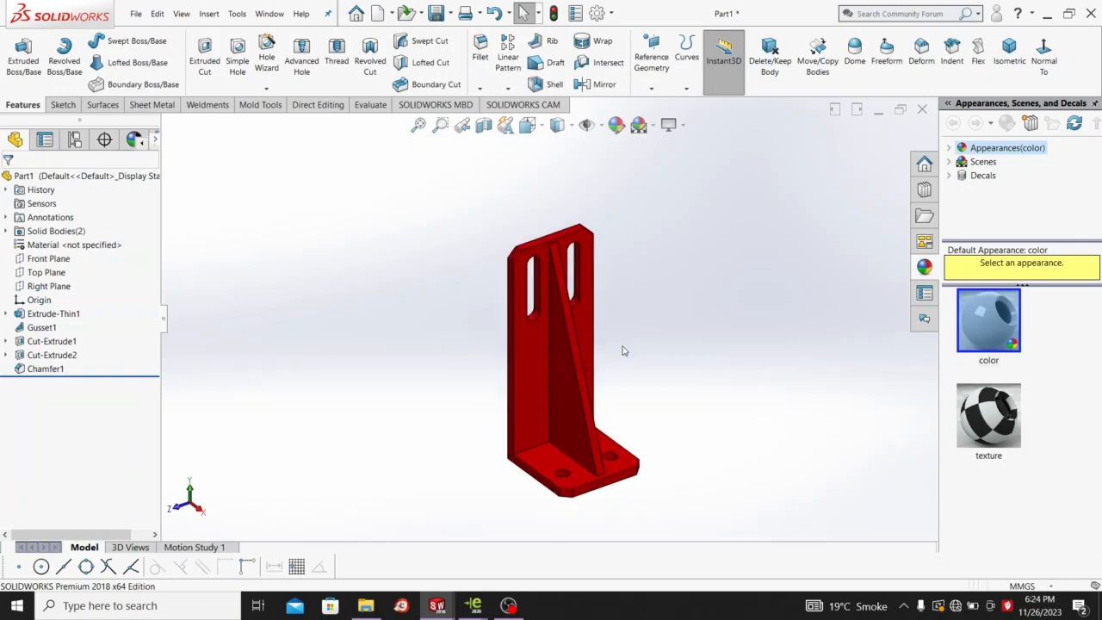
scroll(569, 322, down, 2)
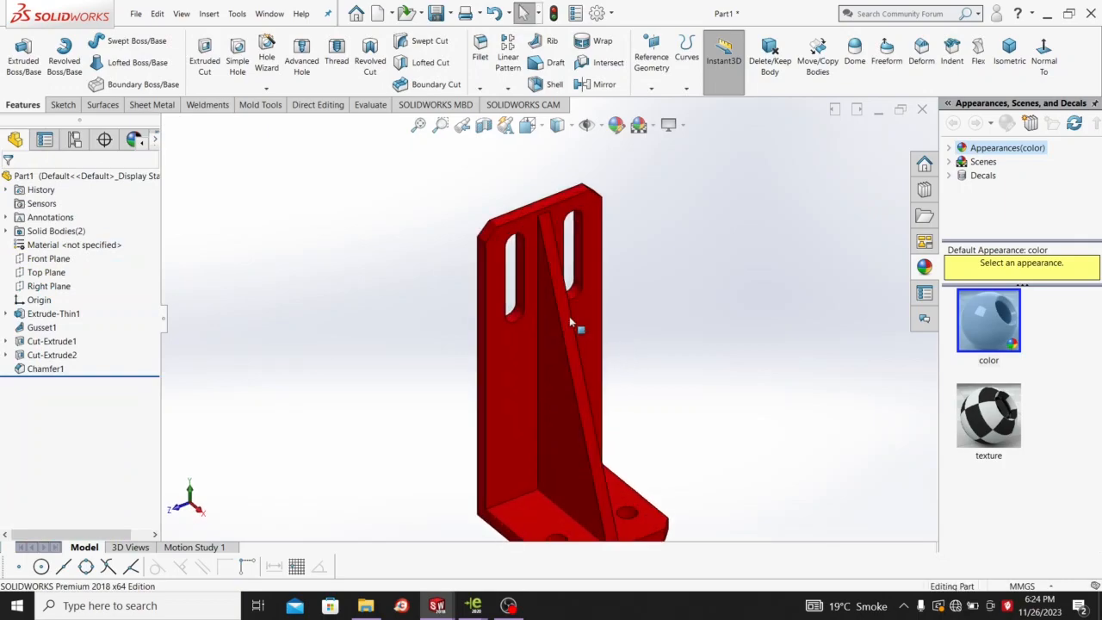
scroll(569, 322, up, 2)
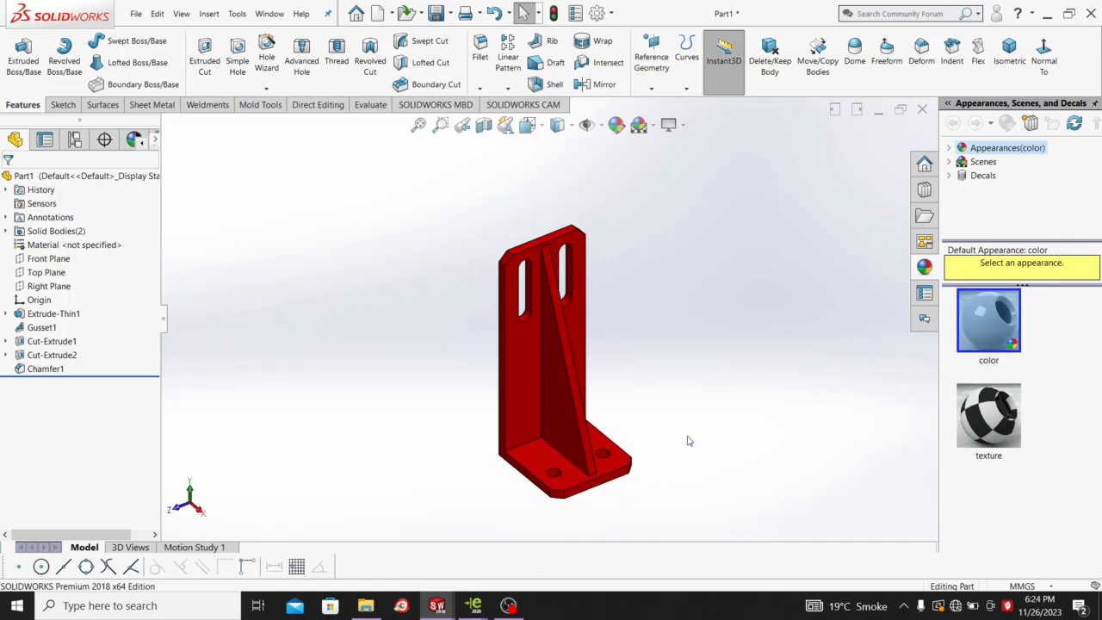